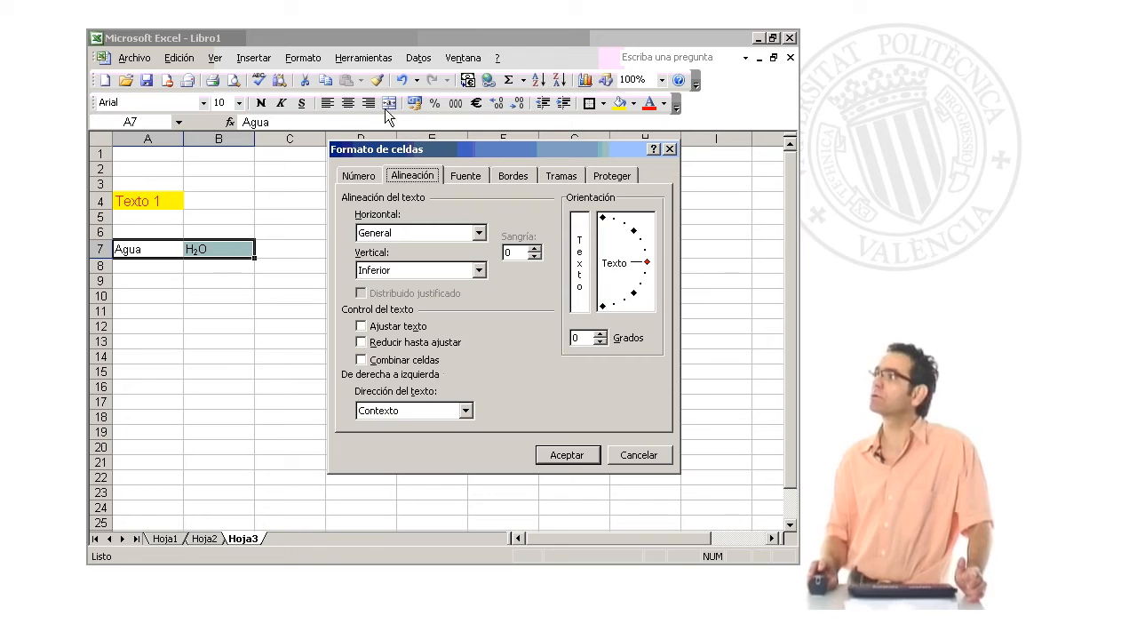
- Left-align cells A7:B7 with an indent of 1 and widen columns A and B equally
click(480, 235)
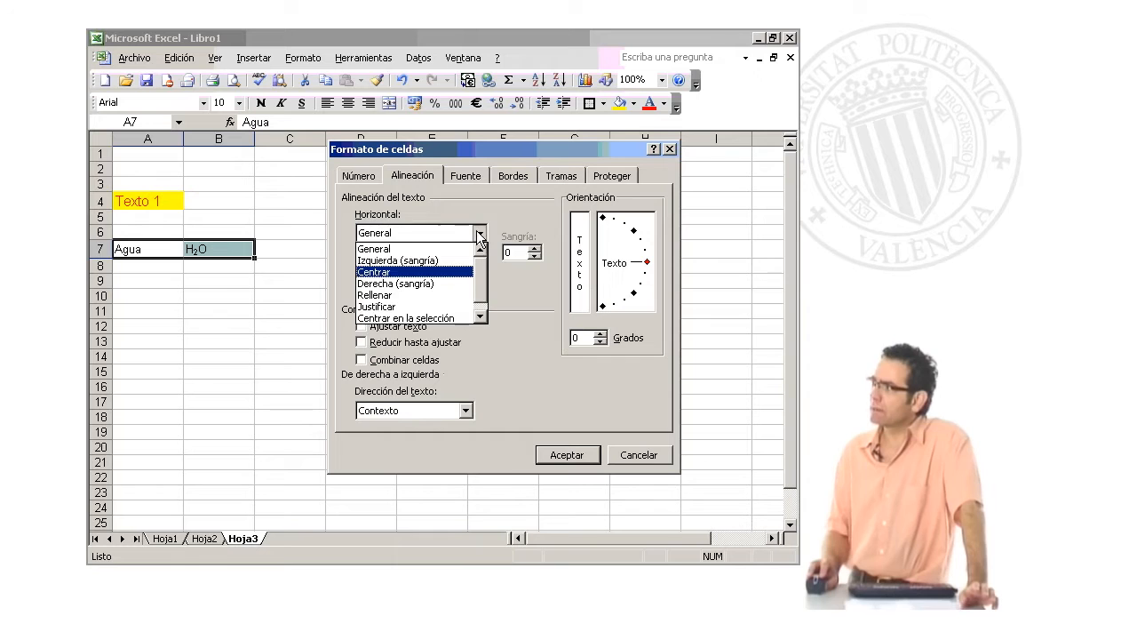
click(479, 234)
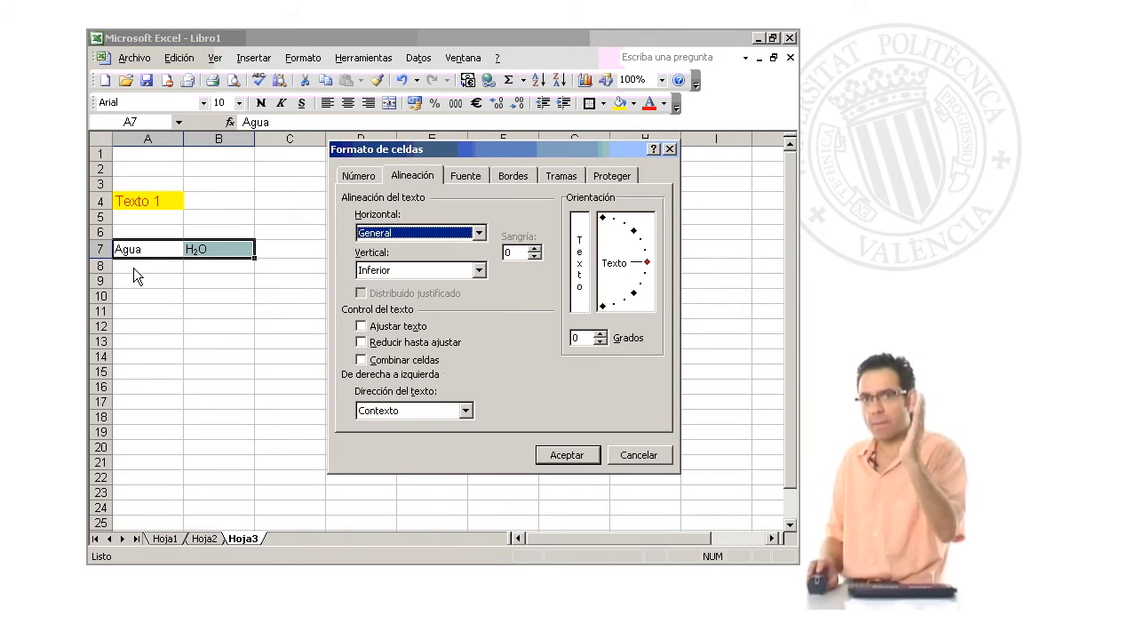
click(535, 250)
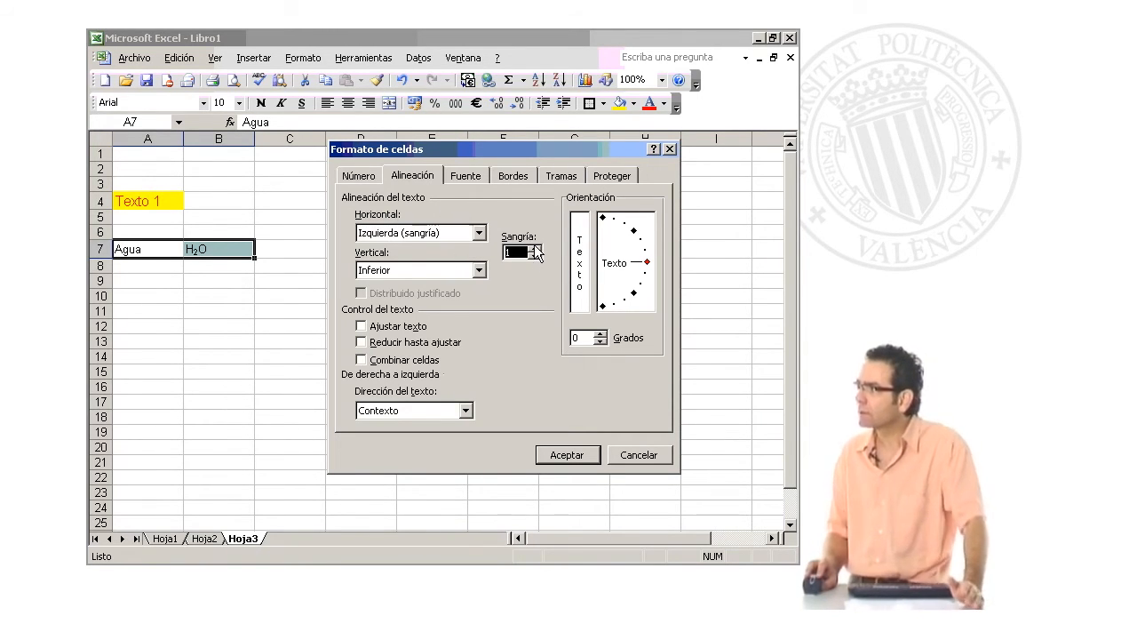
click(566, 456)
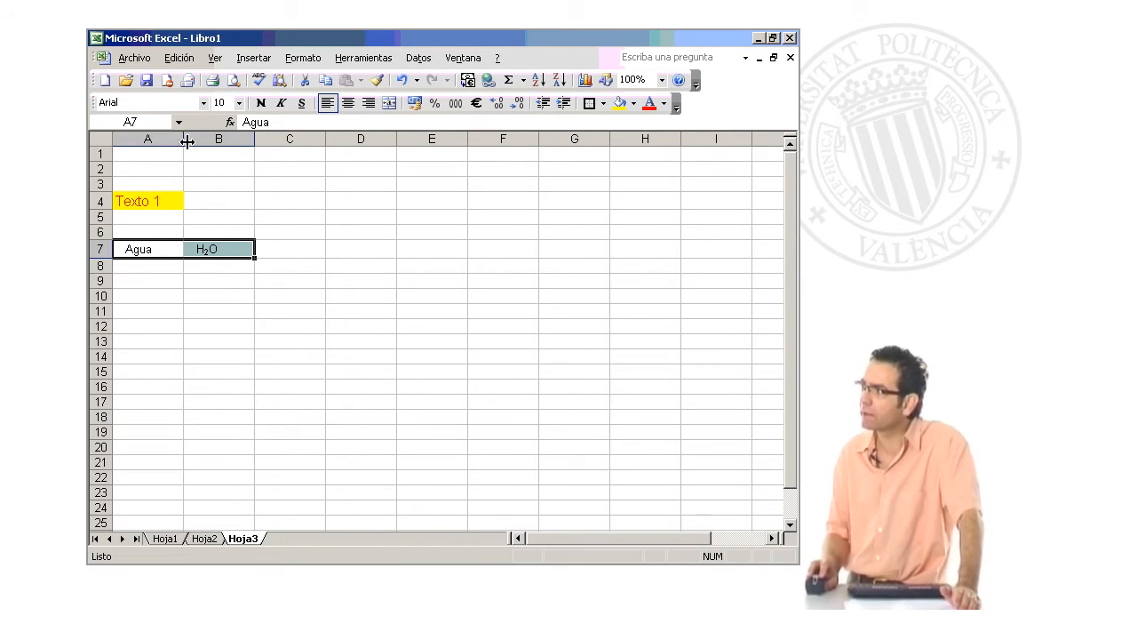
drag(160, 141, 302, 143)
click(178, 308)
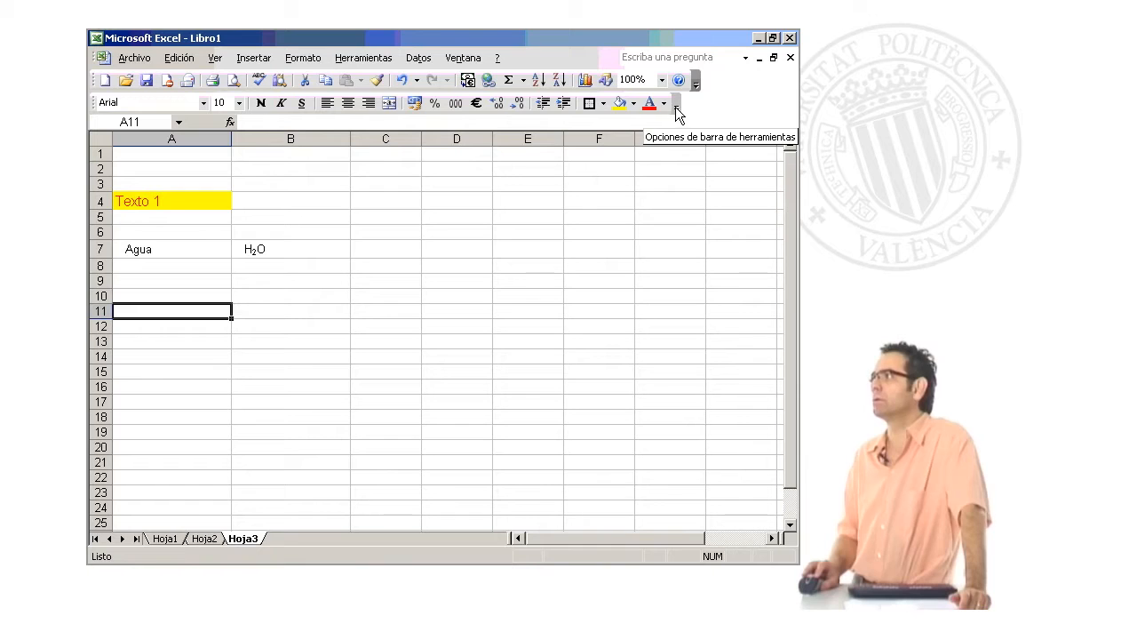
- Examine the alignment settings of cells A7:B7, leaving them as they are
drag(206, 251, 249, 248)
click(298, 59)
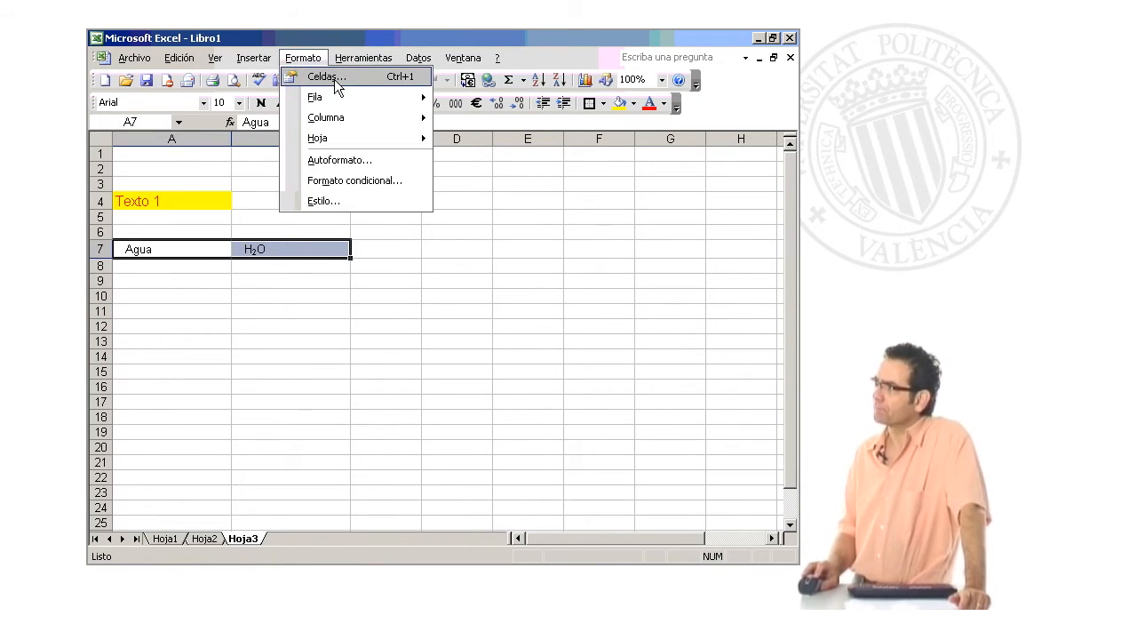
click(345, 80)
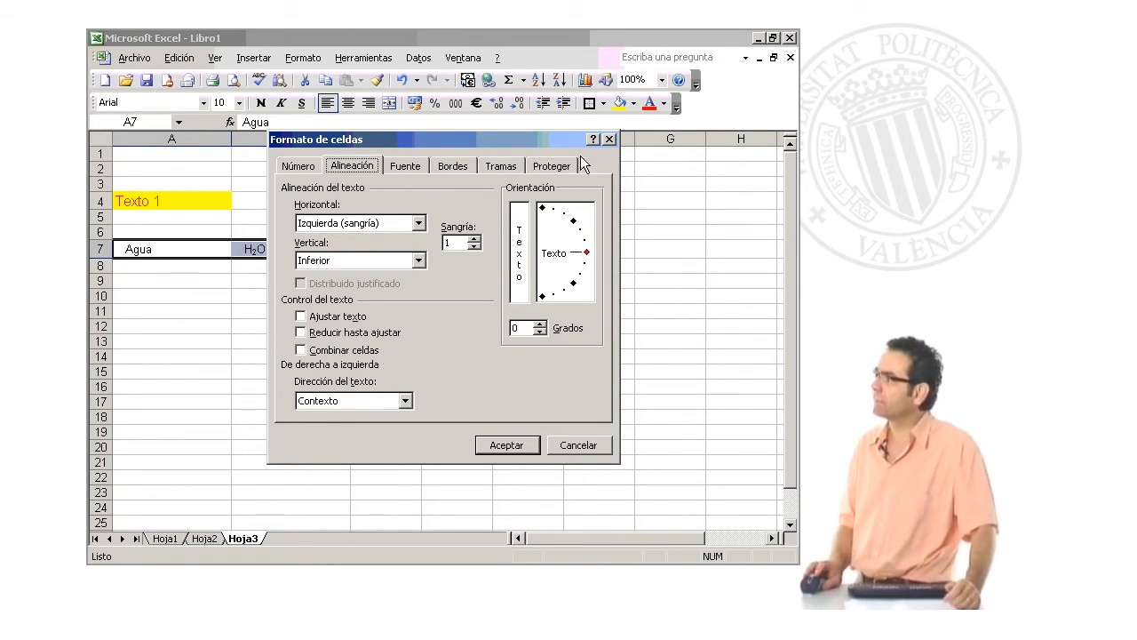
drag(564, 137, 578, 127)
click(627, 128)
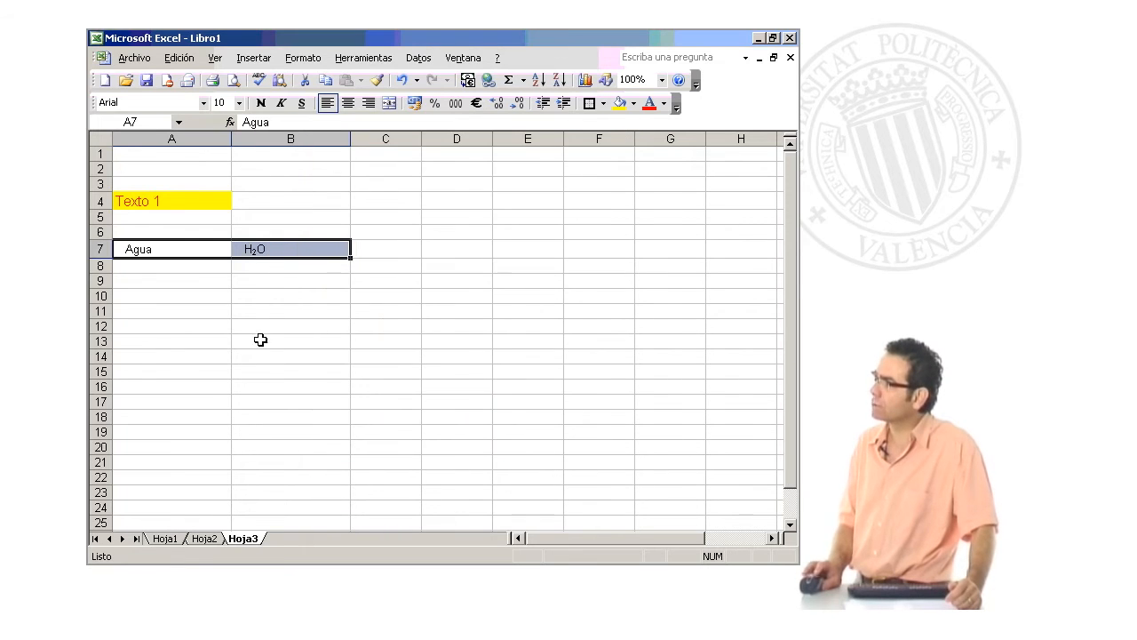
- Enter the street address in cell A12
click(190, 328)
text(Ca)
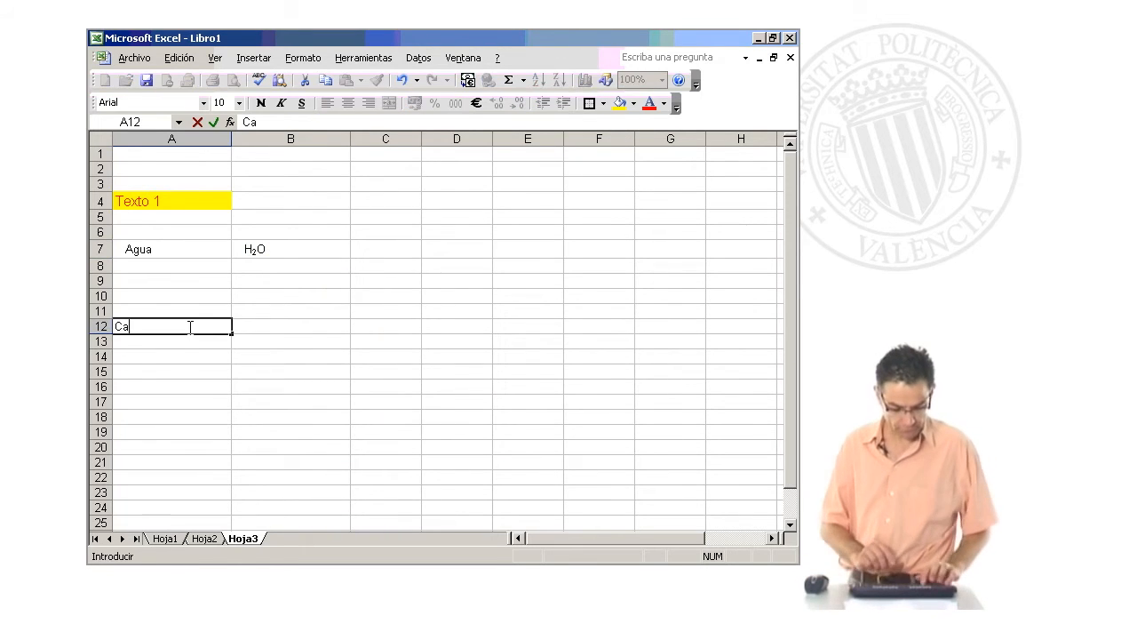
text(mino de Vera s/n)
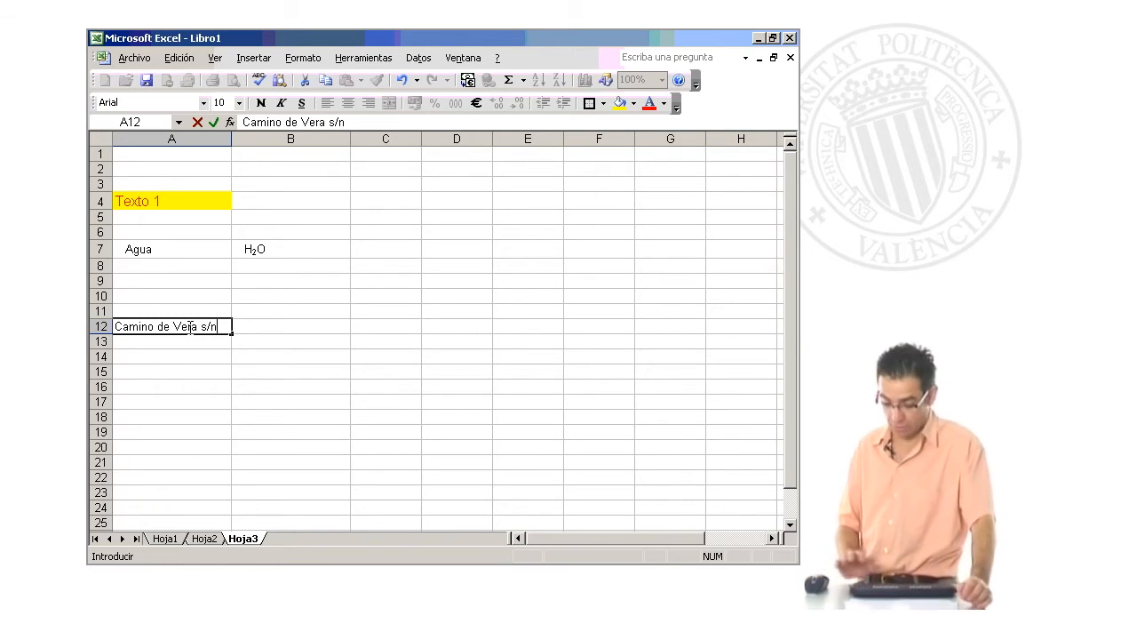
key(Return)
- Narrow columns A and B so that the address in A12 is wider than its column
drag(234, 132, 189, 140)
click(280, 430)
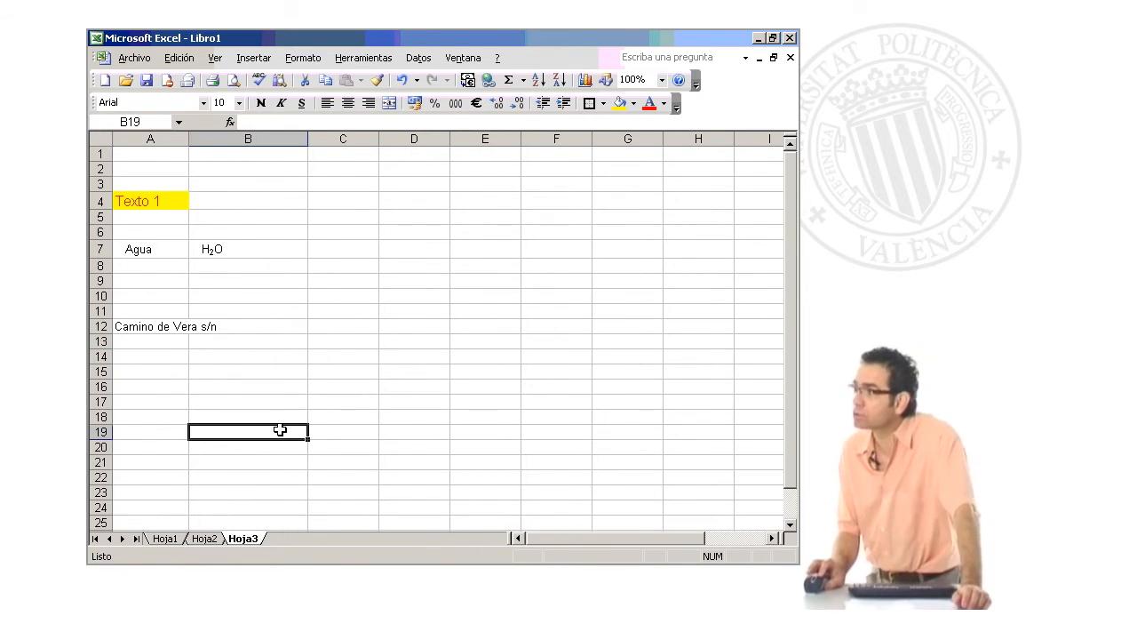
drag(309, 138, 250, 142)
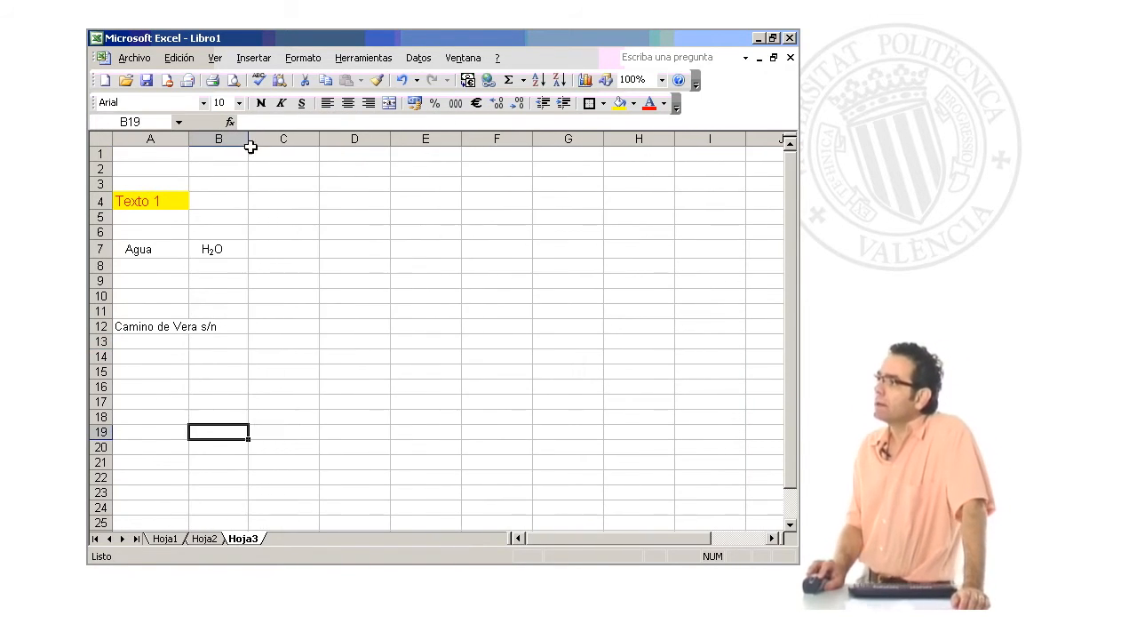
- Enter the postal code in cell B12, beside the street address
click(159, 327)
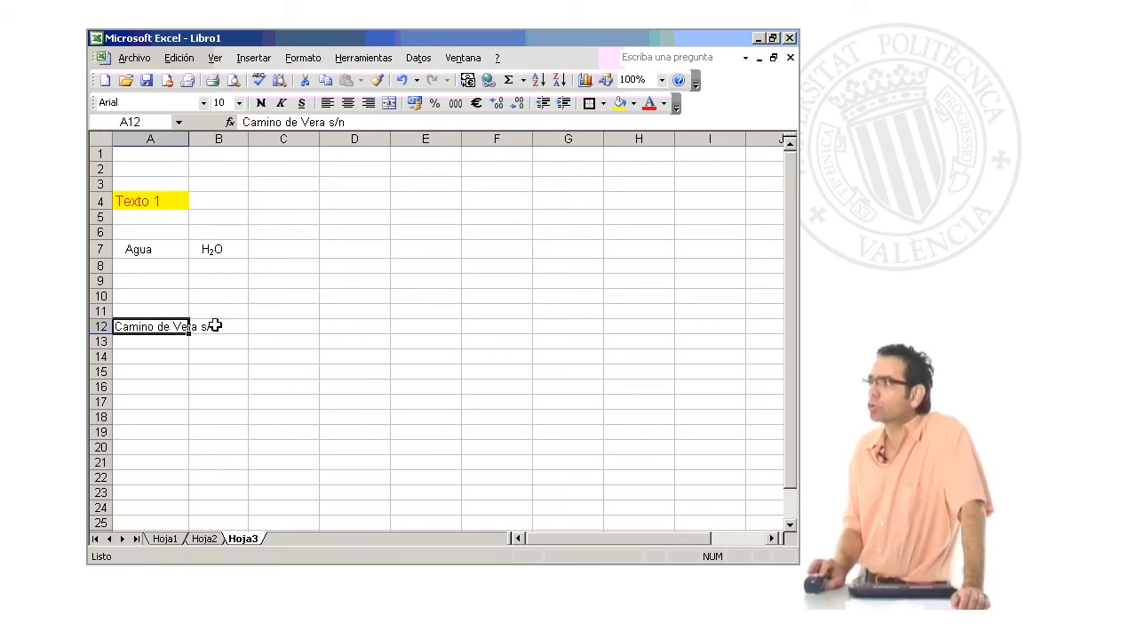
click(211, 326)
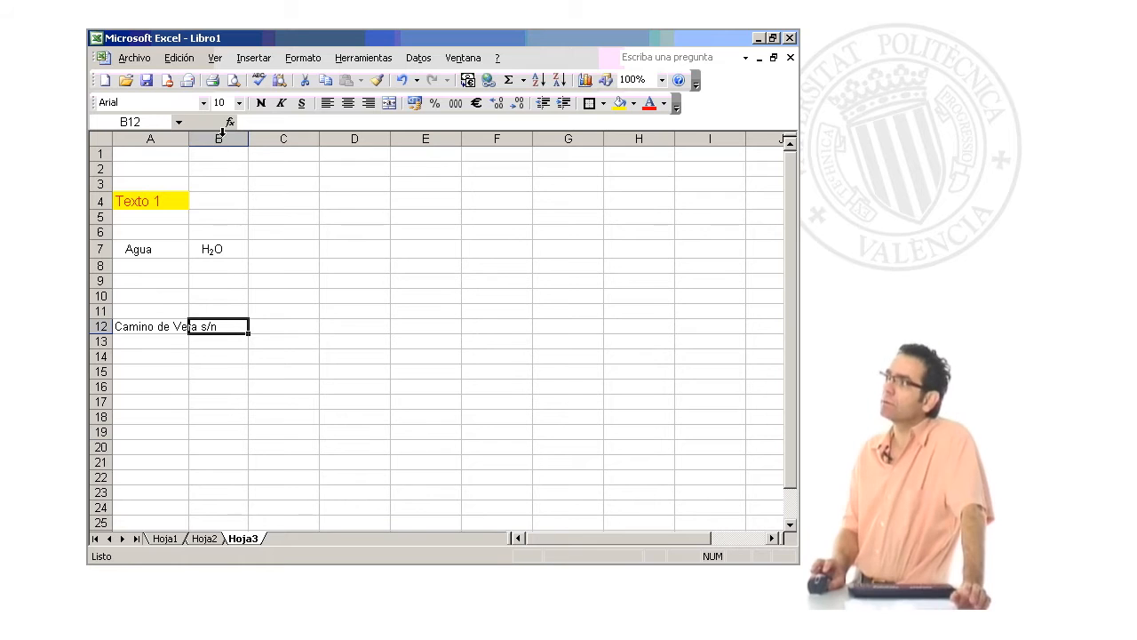
click(222, 311)
click(225, 329)
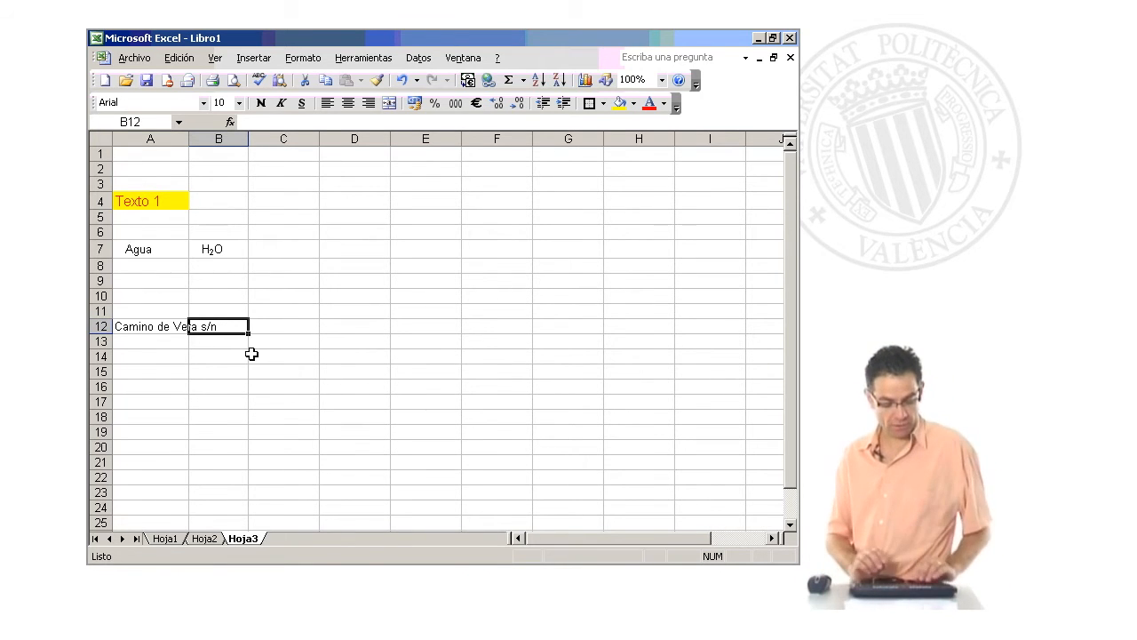
text(46021)
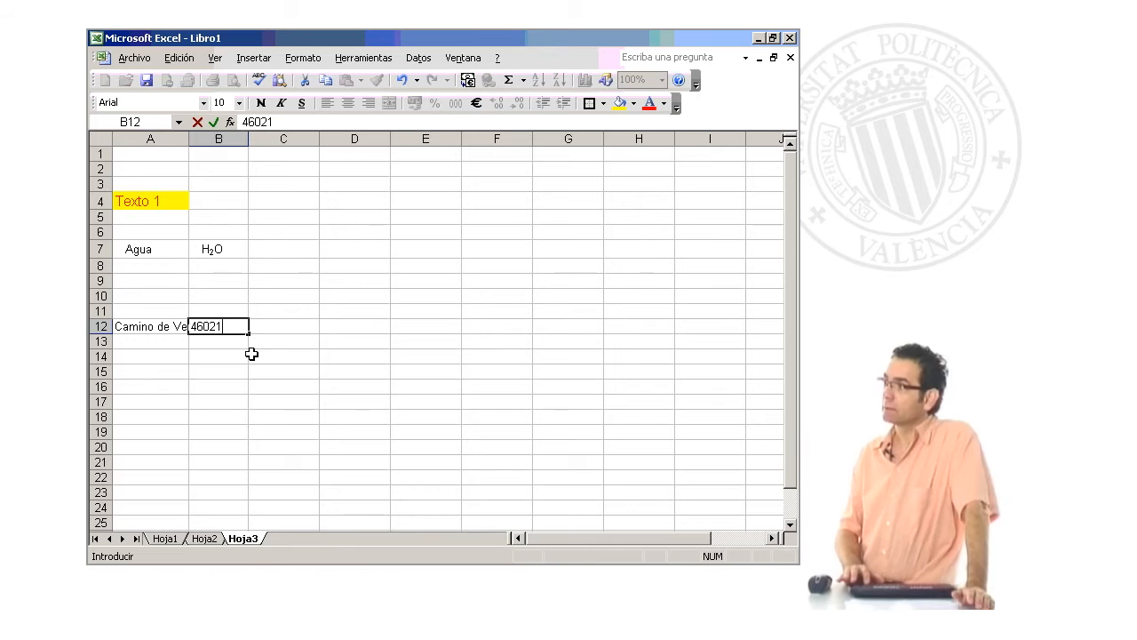
key(Return)
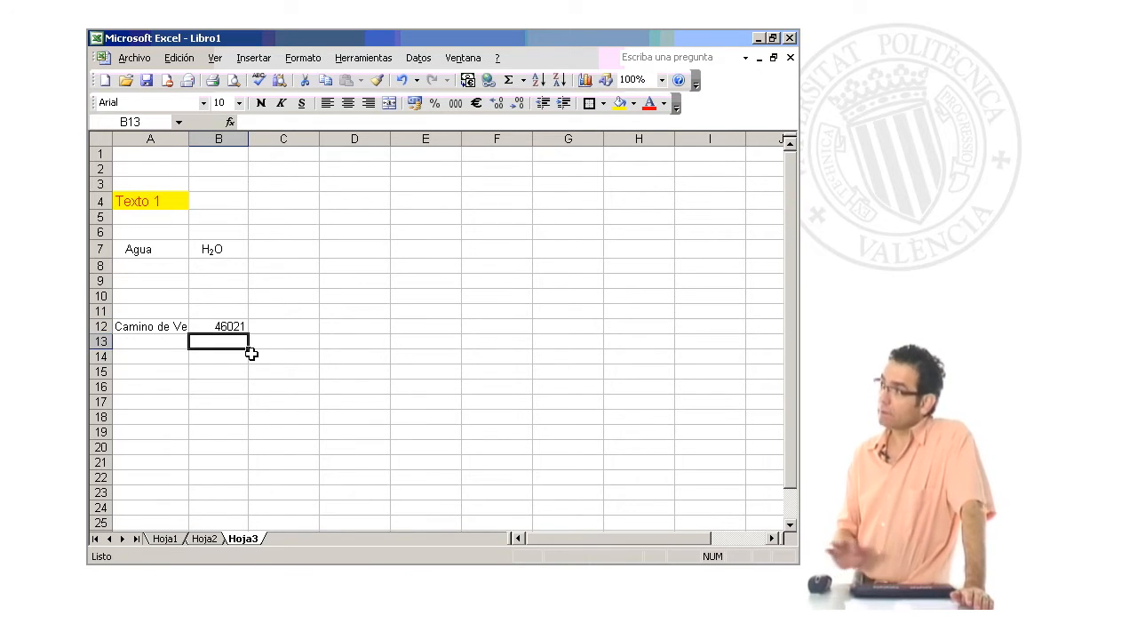
- Widen column A slightly and set the address in A12 to shrink to fit its cell
click(152, 327)
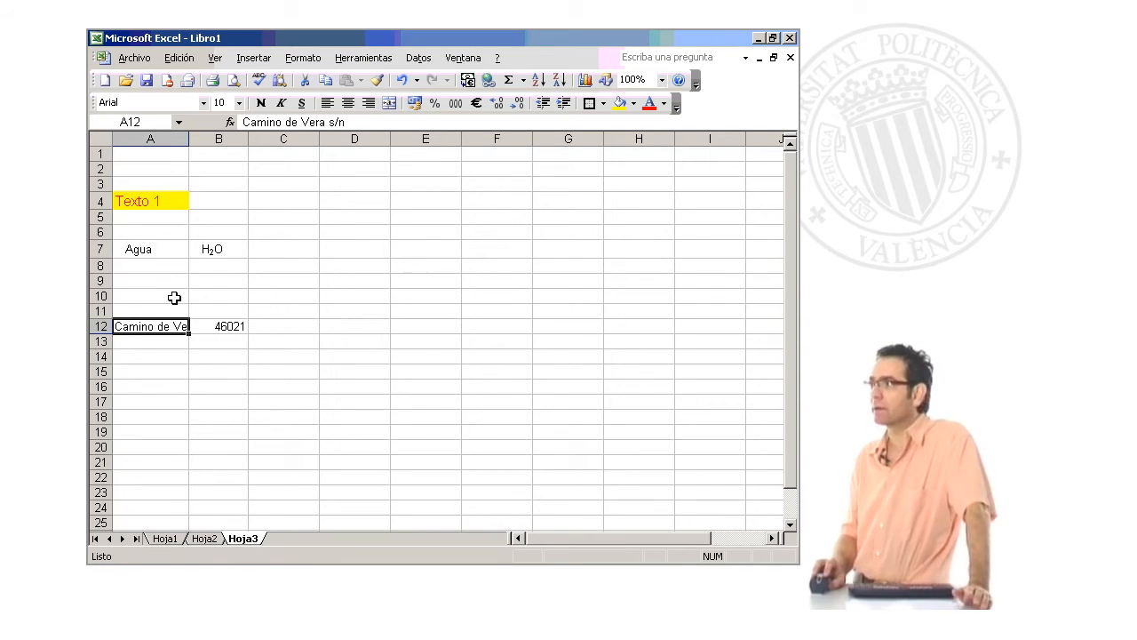
mouse_move(189, 138)
mouse_down()
mouse_move(209, 139)
mouse_move(194, 138)
mouse_up()
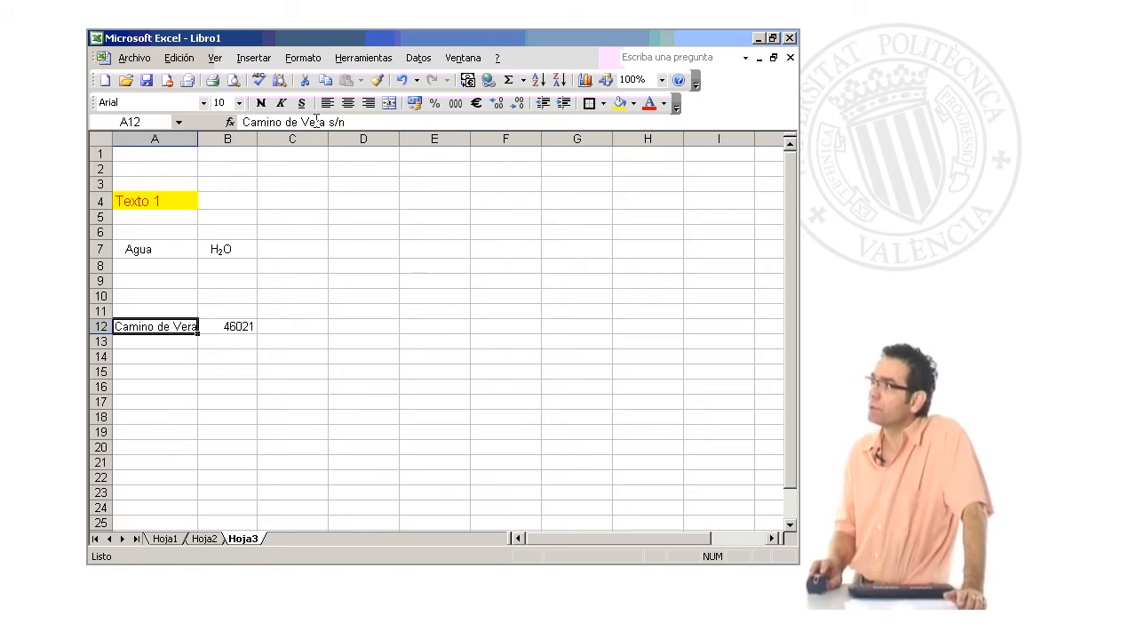
click(303, 58)
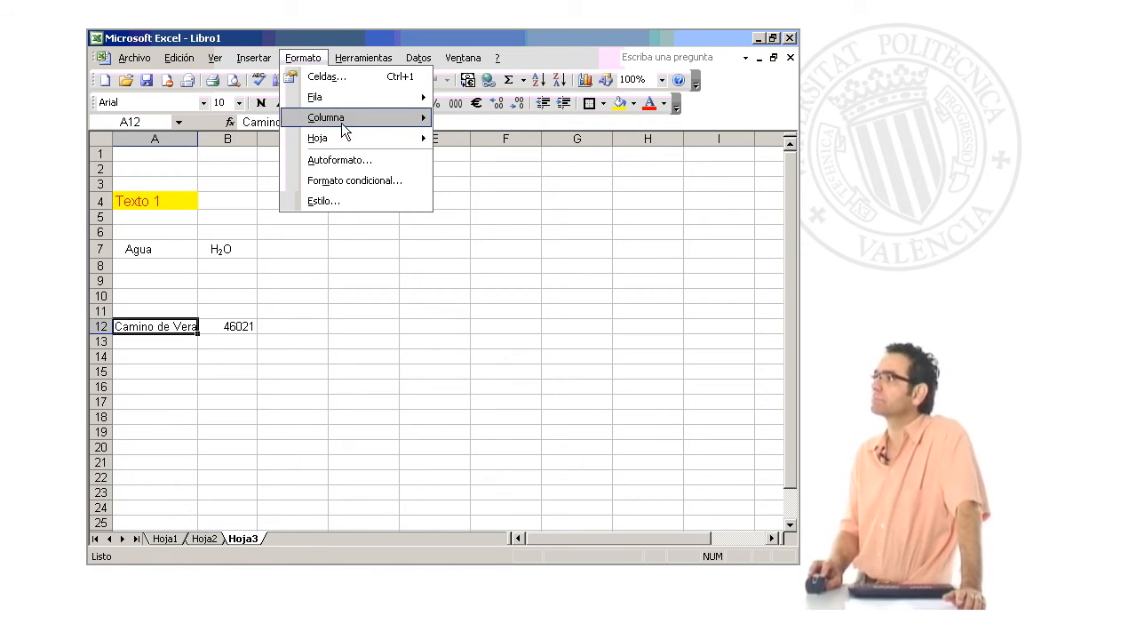
click(327, 76)
click(303, 332)
click(503, 446)
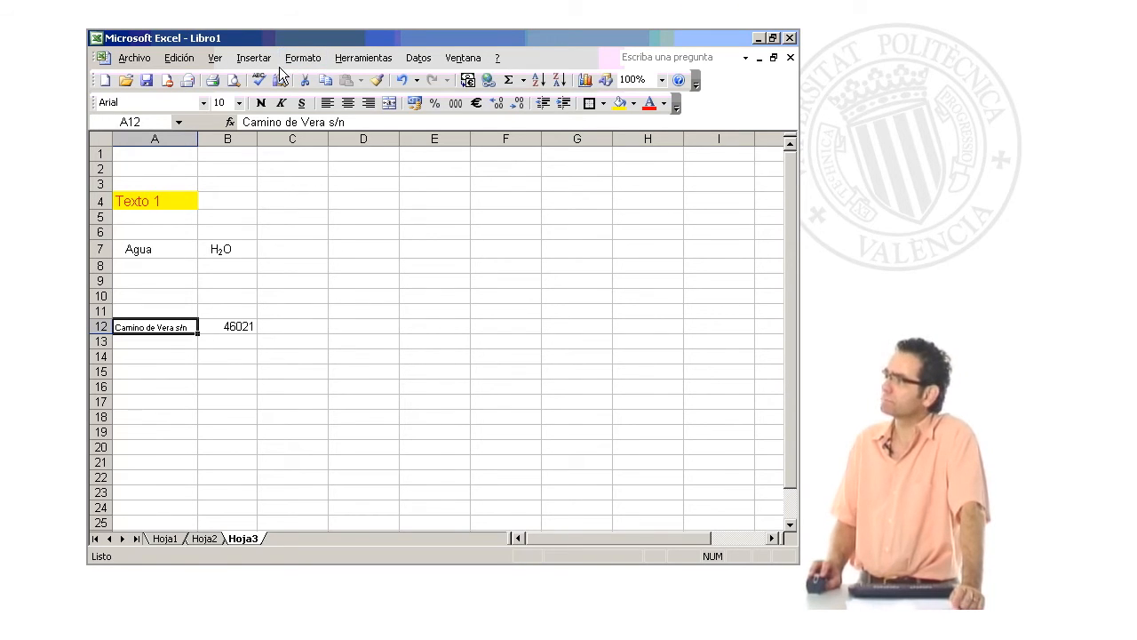
- Enter the header Dato1 in C16 and fill the series across to Dato5 in G16
click(355, 204)
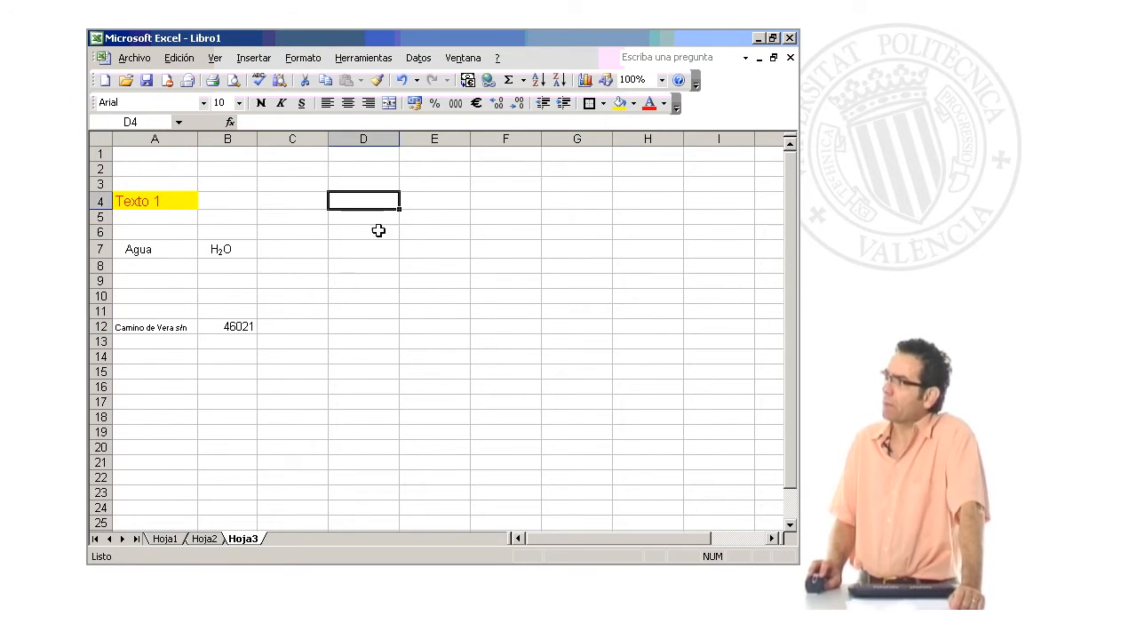
click(301, 387)
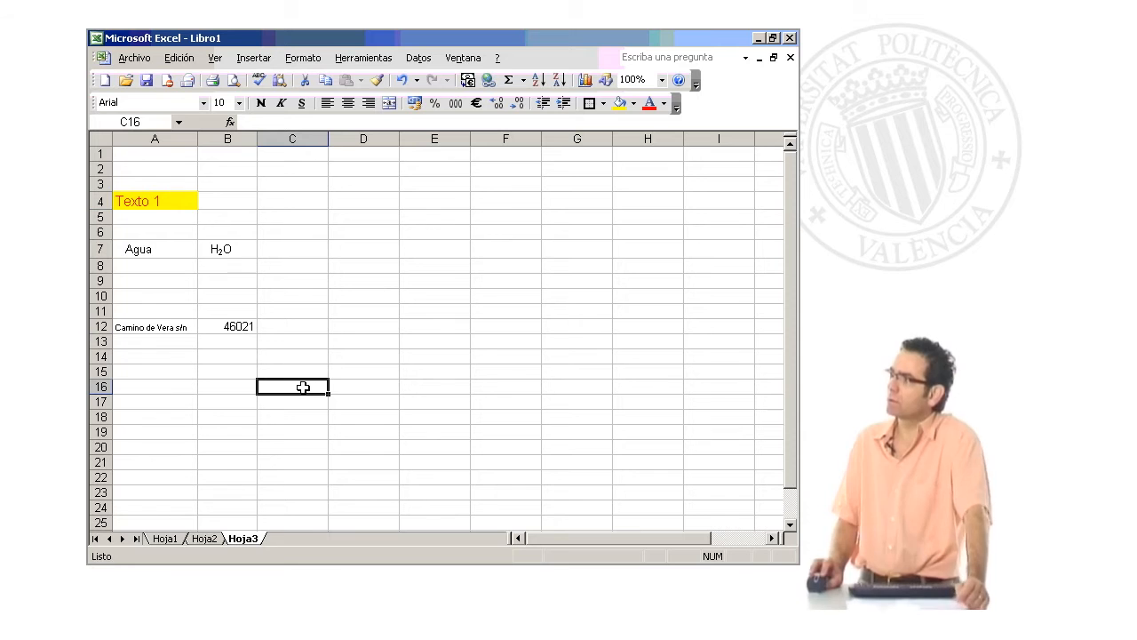
text(D)
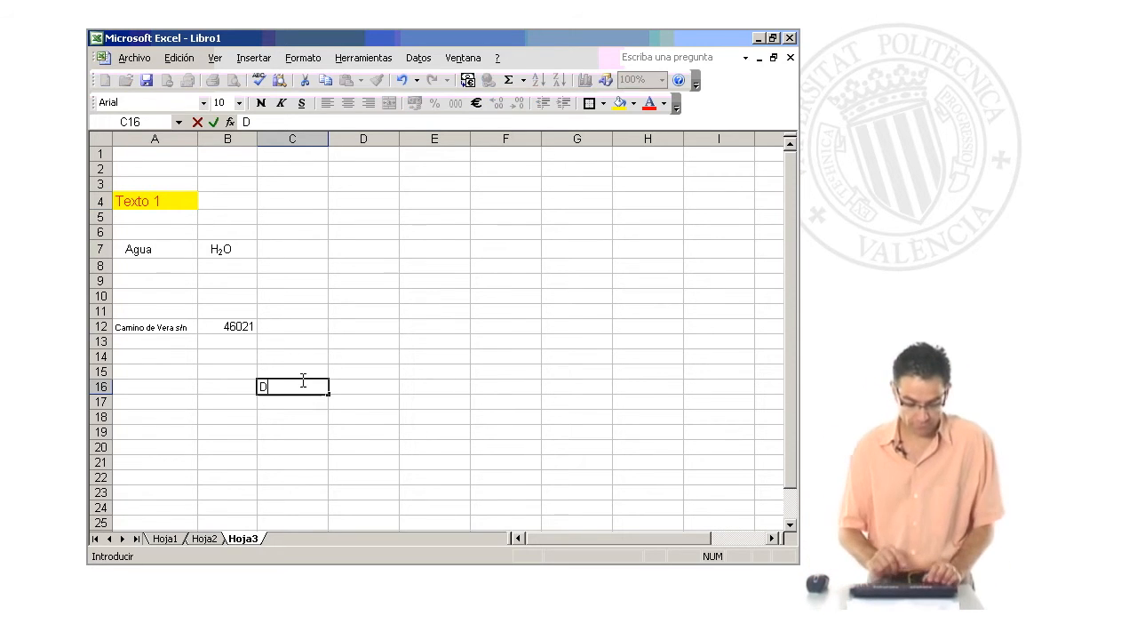
text(ato1)
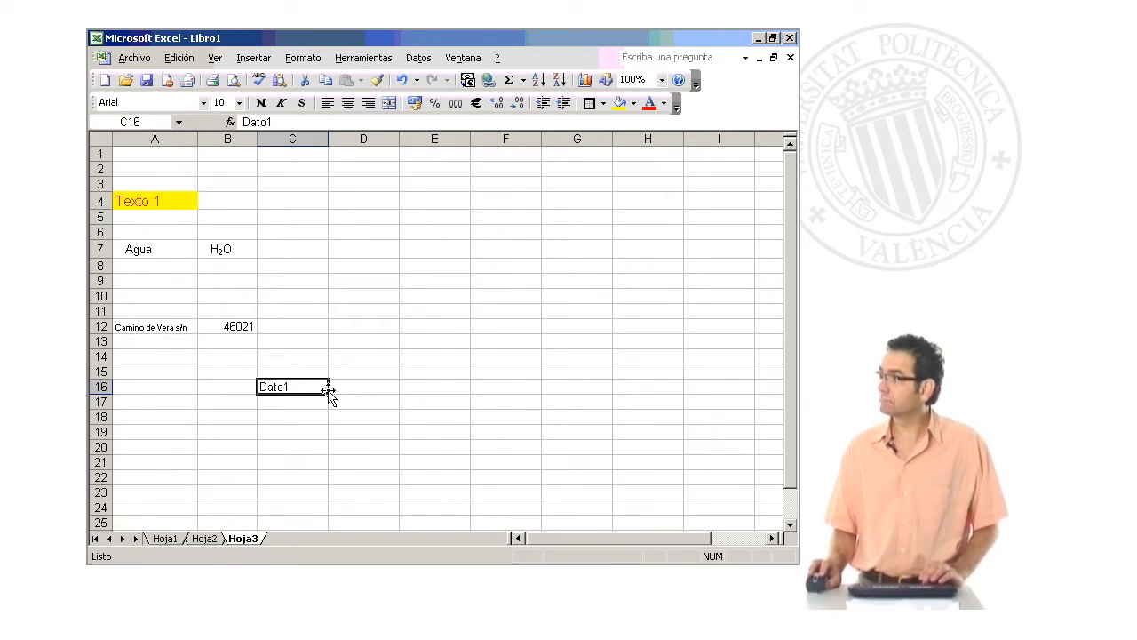
drag(330, 388, 582, 396)
click(318, 391)
- Enter the values 12, 3, 12, 43 and 32 in cells C17:G17 under the headers
click(310, 403)
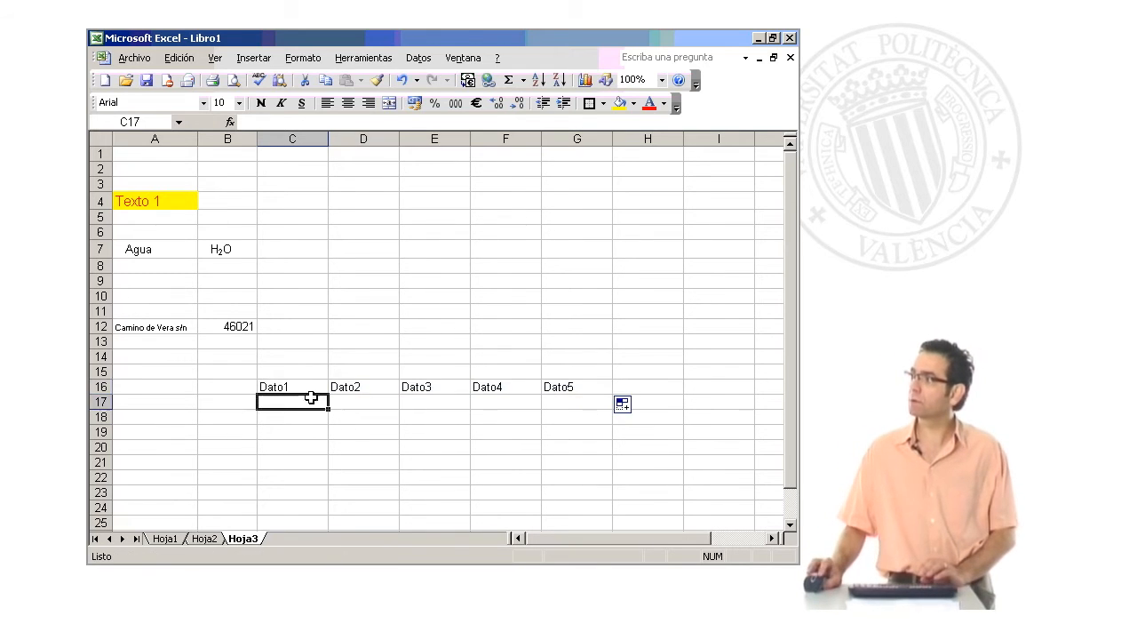
text(12)
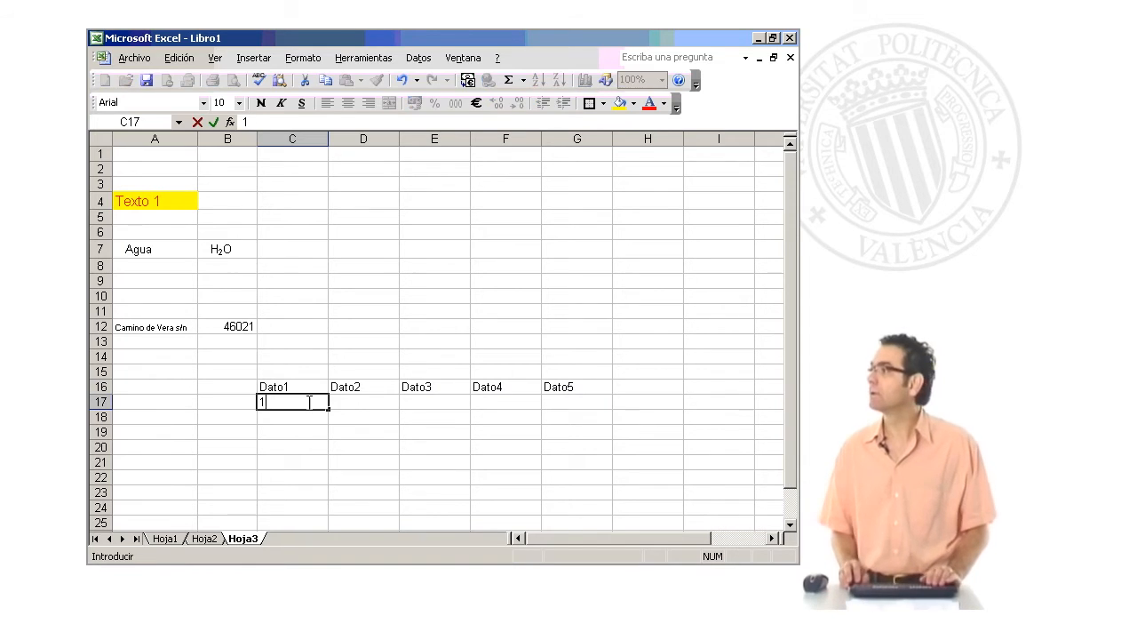
key(Tab)
text(3)
key(Tab)
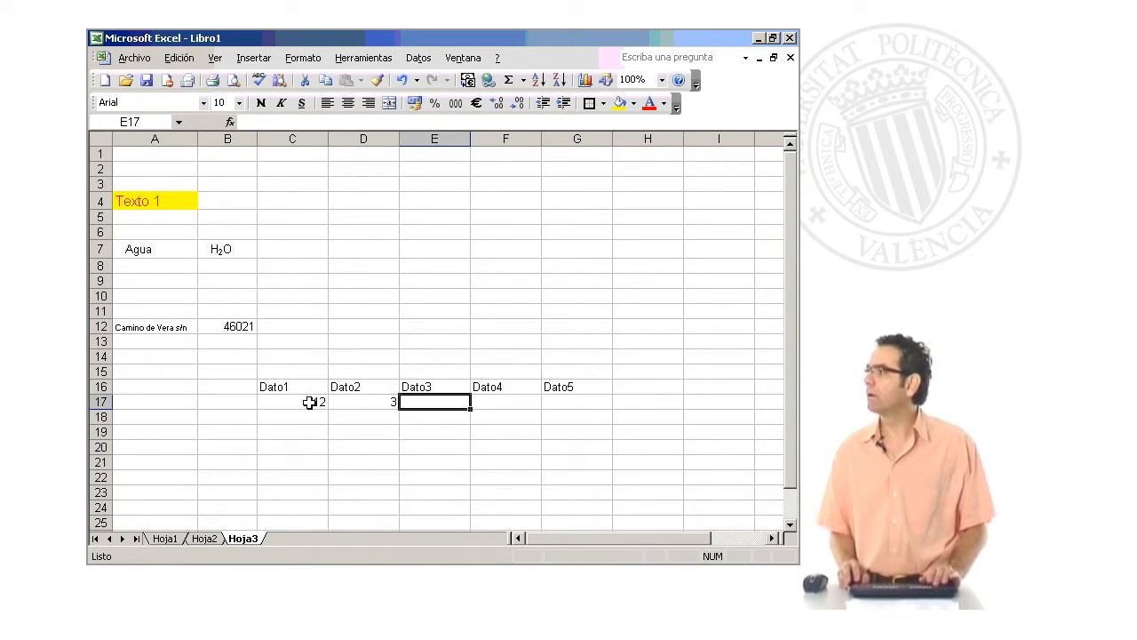
text(12)
key(Tab)
text(43)
key(Tab)
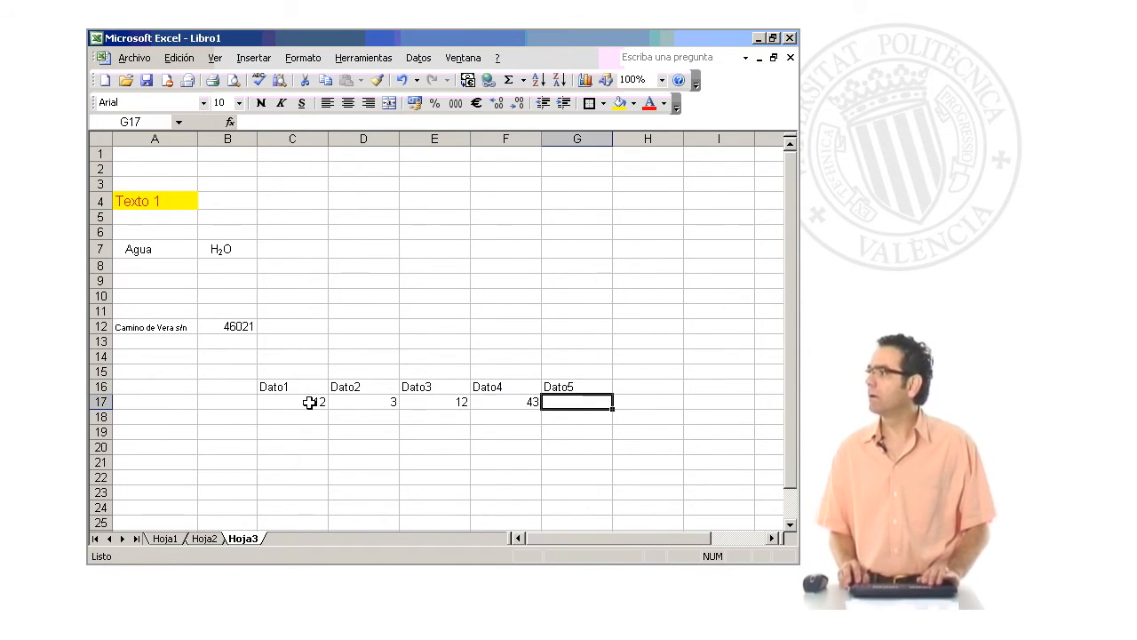
text(32)
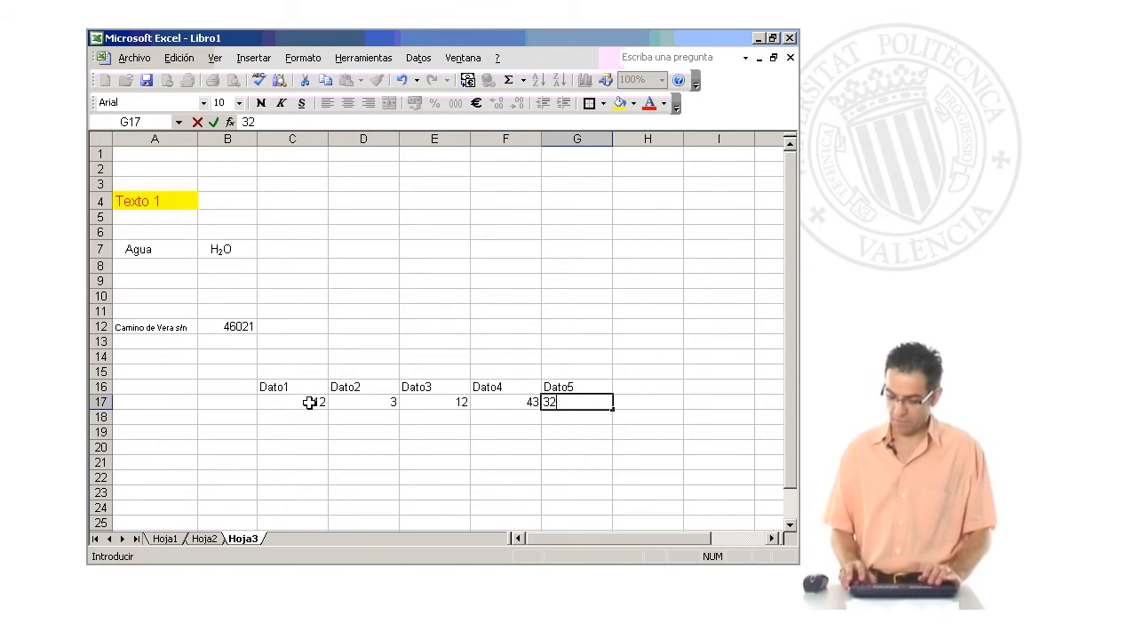
key(Return)
- Enter the values 3, 4, 5, 4 and 3 in cells C18:G18 as the second data row
key(Left)
key(Left)
key(Left)
key(Left)
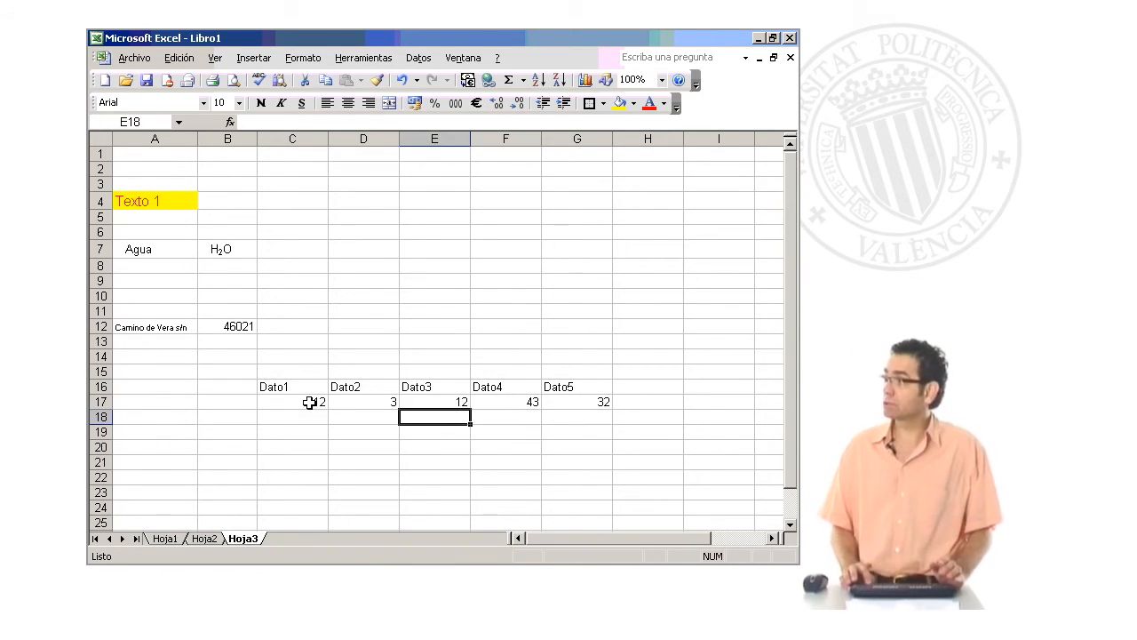
text(3)
key(Tab)
text(4)
key(Tab)
text(5)
key(Tab)
text(4)
key(Tab)
text(3)
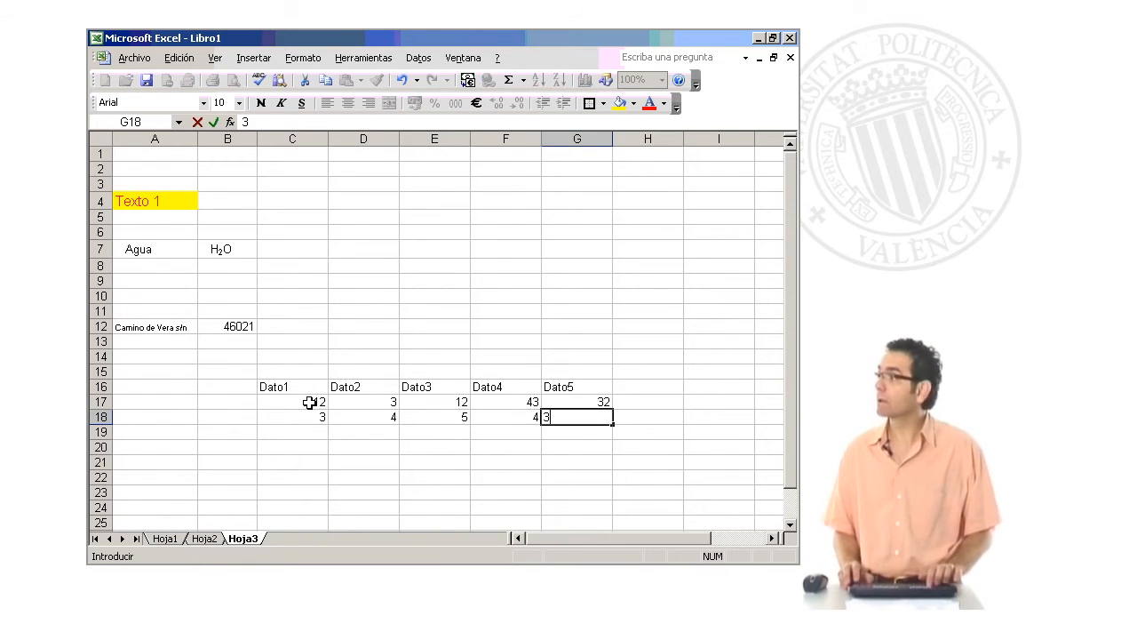
key(Tab)
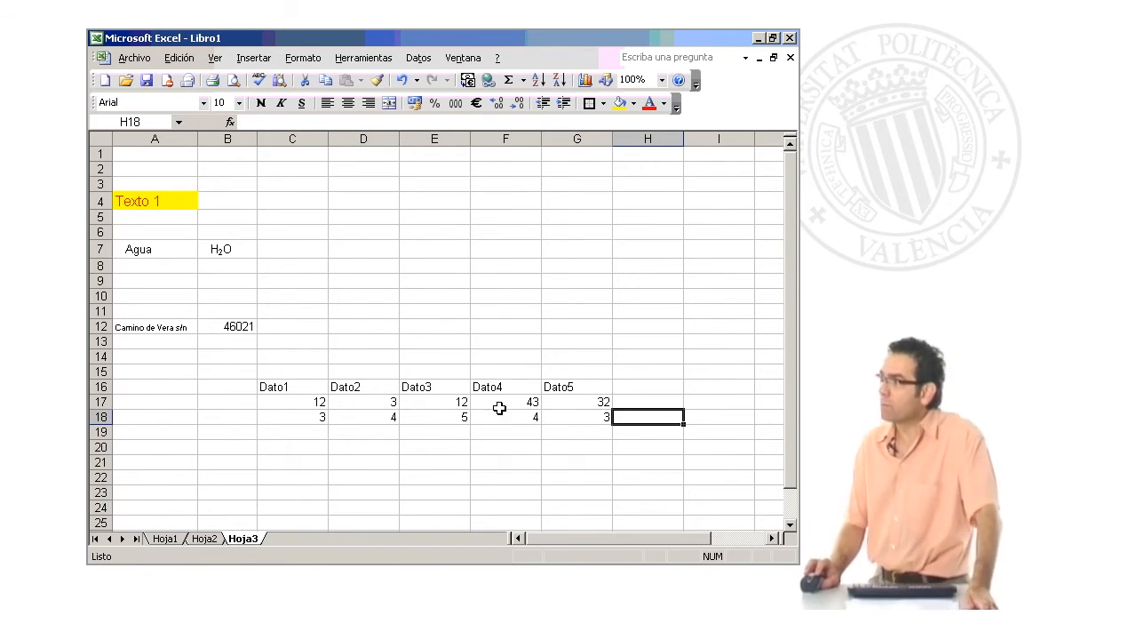
- Change the header in C16 to Experimento 1 and fill the series across to Experimento 5 in G16
click(296, 387)
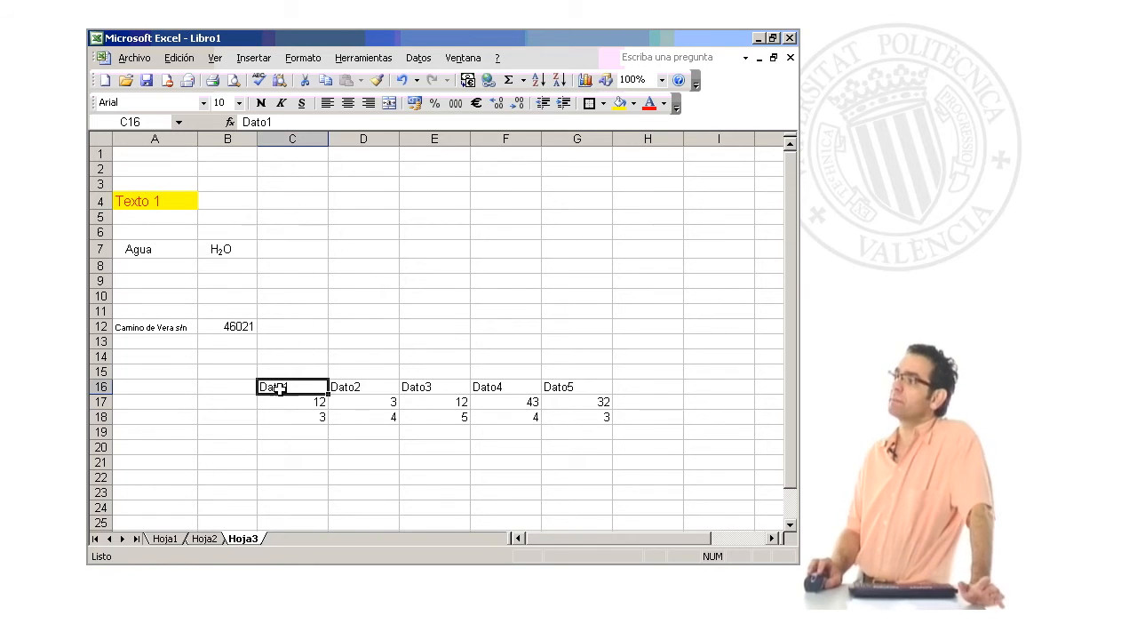
double_click(264, 124)
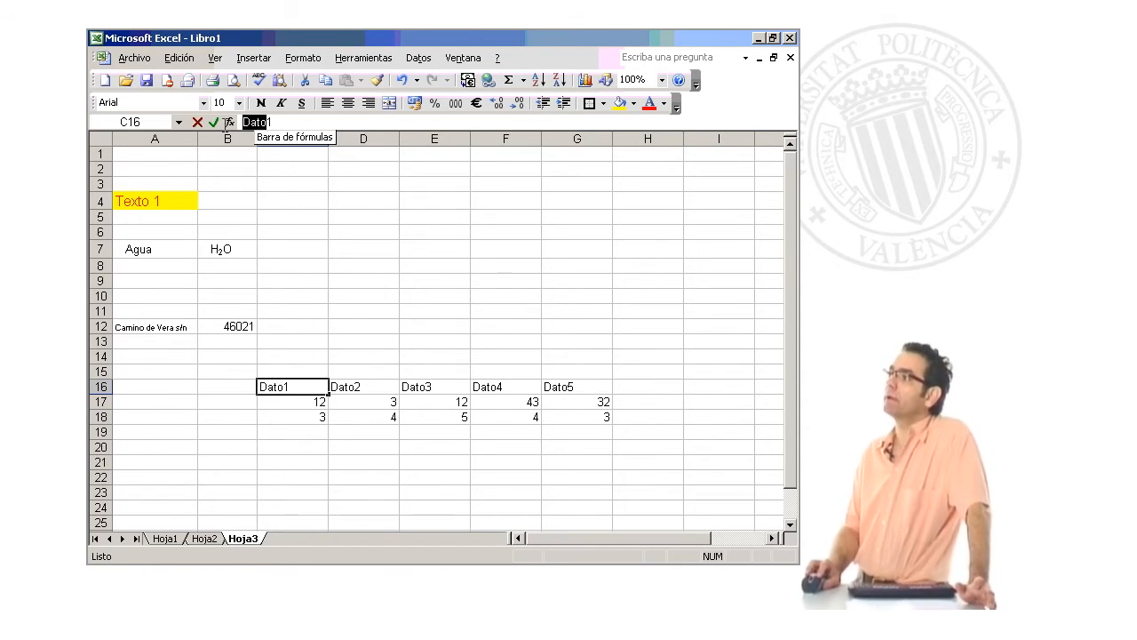
text(Experimento)
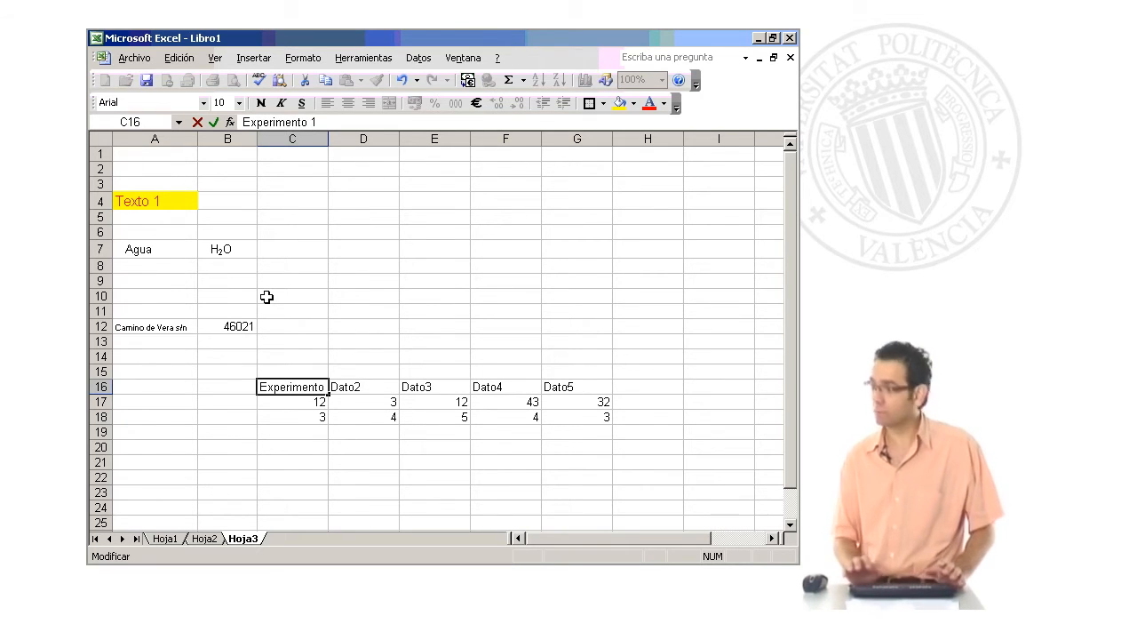
key(Return)
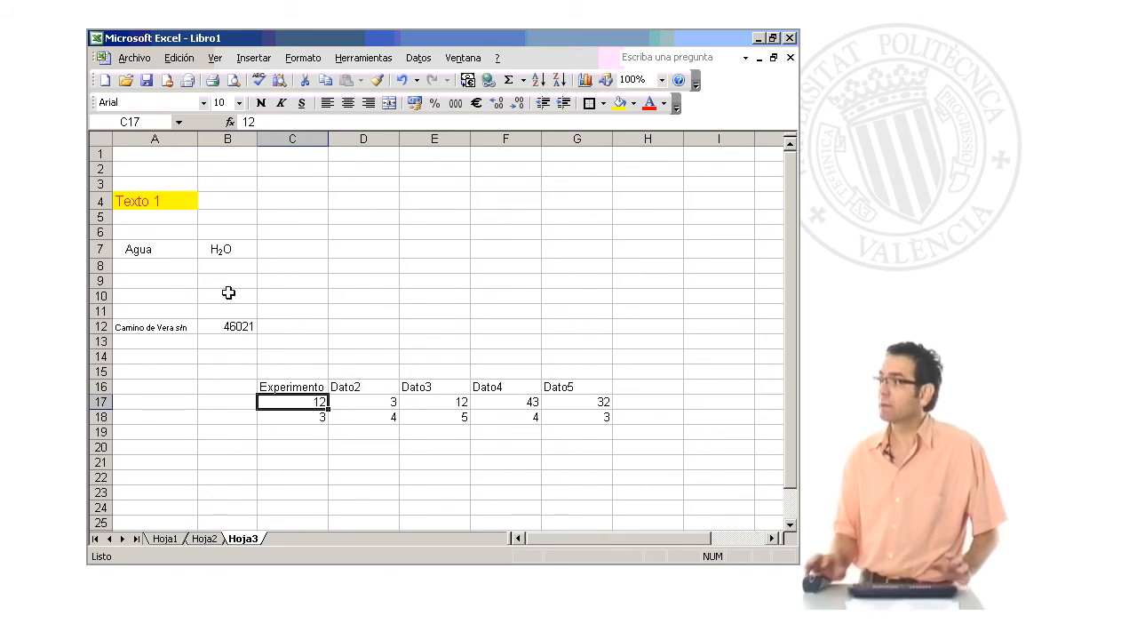
click(319, 389)
drag(329, 395, 571, 386)
click(548, 448)
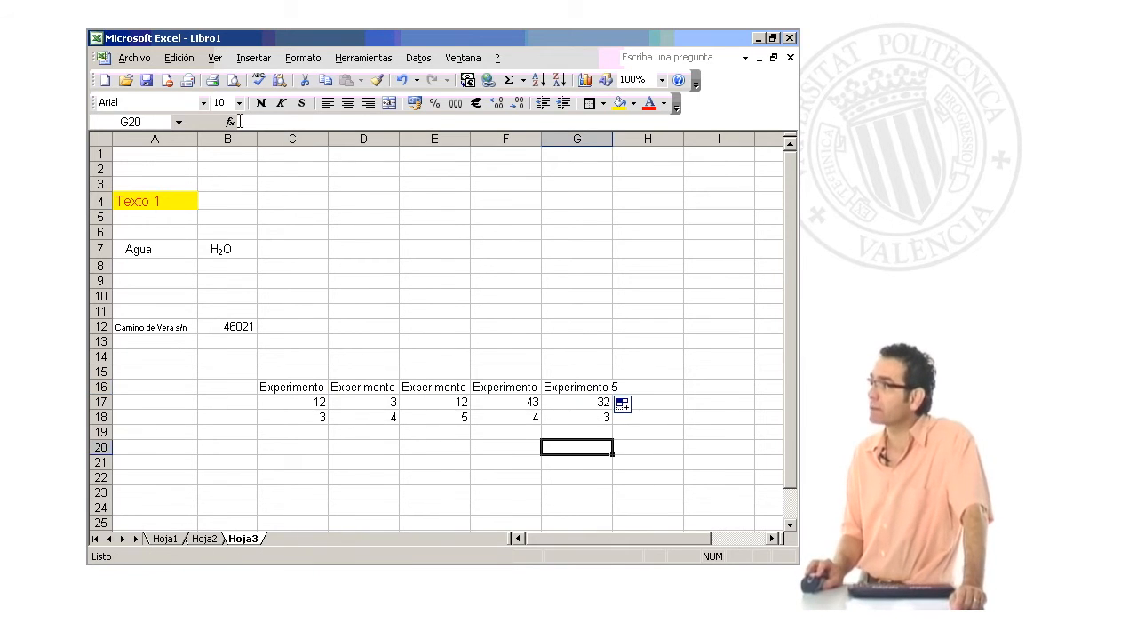
- Widen columns C to G together to an equal width that fits the full Experimento headers
drag(293, 139, 564, 151)
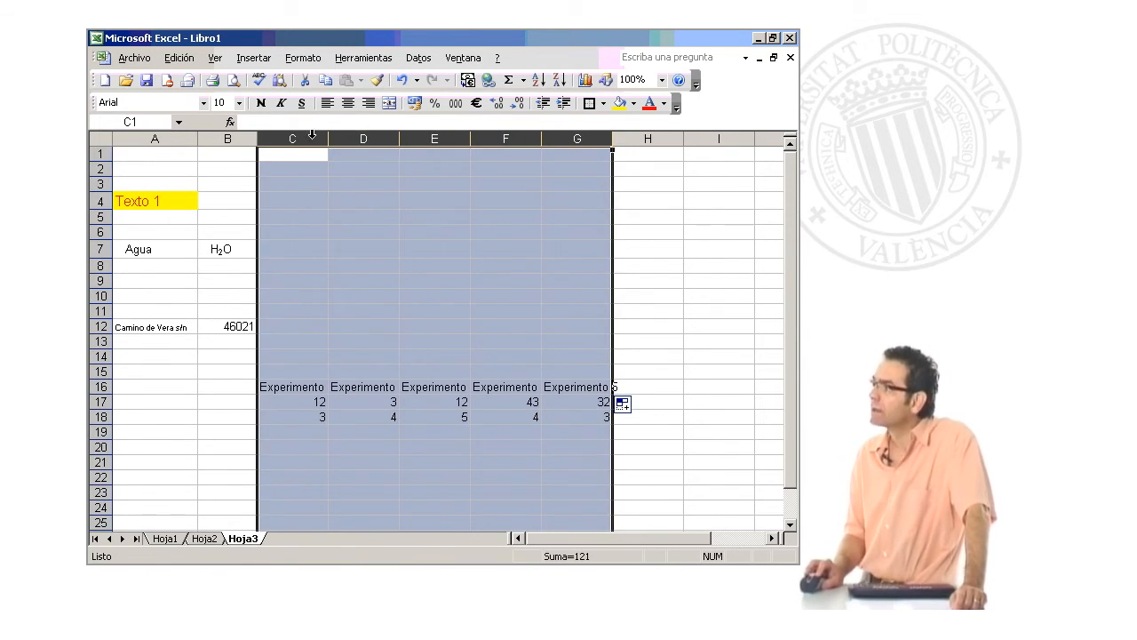
drag(327, 143, 343, 142)
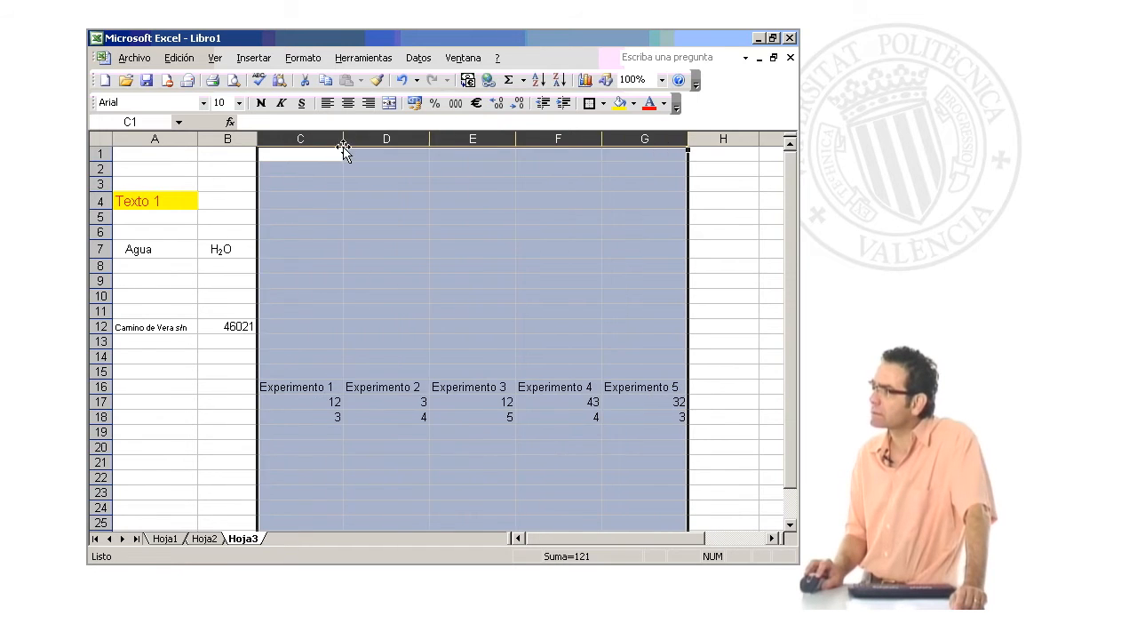
click(434, 492)
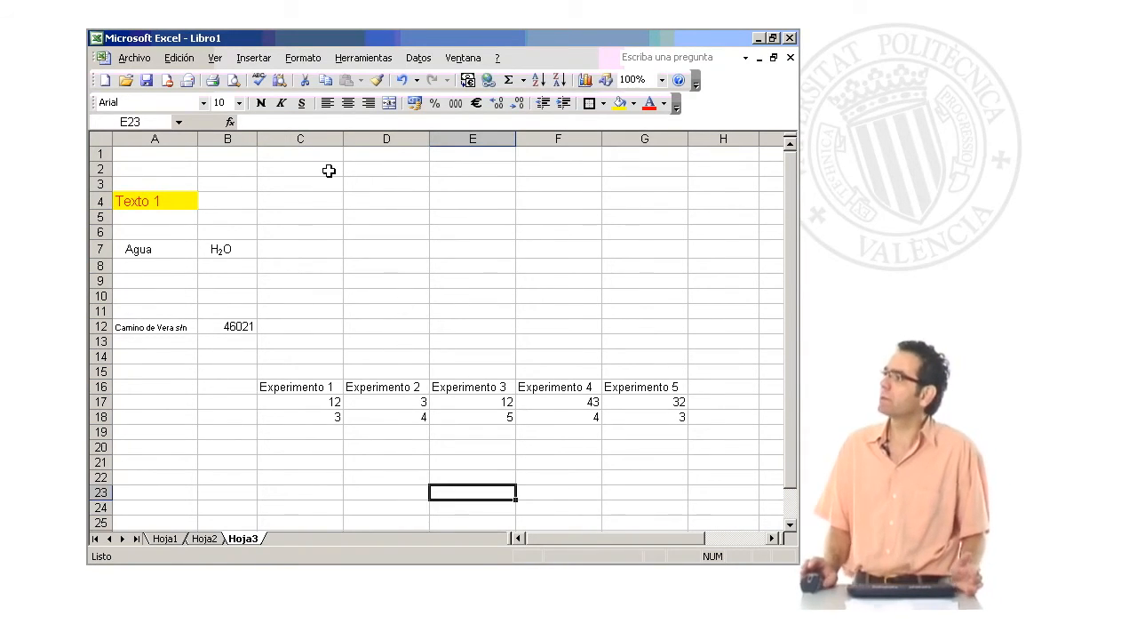
- Narrow columns C to G together to less than half their width, sized for the short numbers
drag(324, 139, 613, 140)
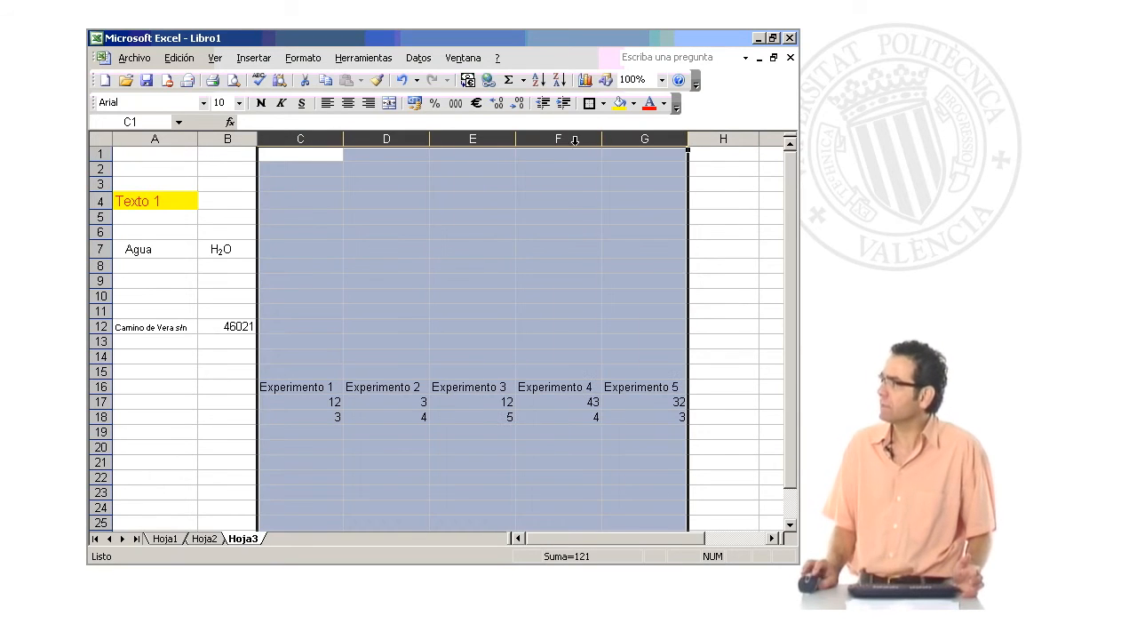
drag(346, 138, 291, 138)
drag(485, 462, 495, 454)
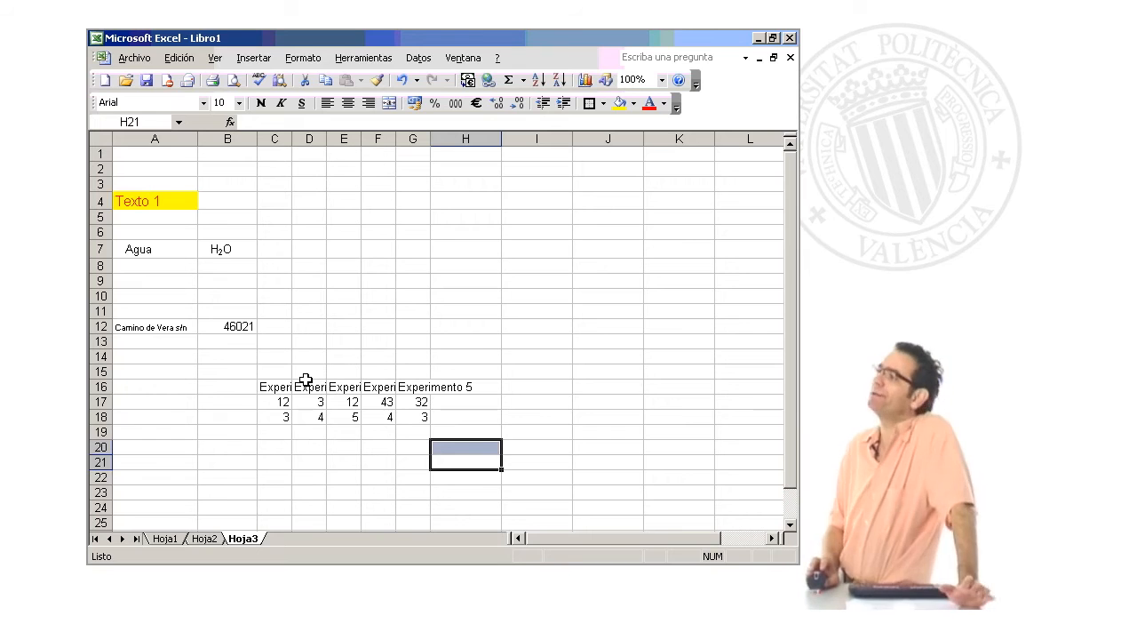
- Rotate the Experimento headers in C16:G16 to an orientation of 90 degrees
drag(279, 386, 417, 388)
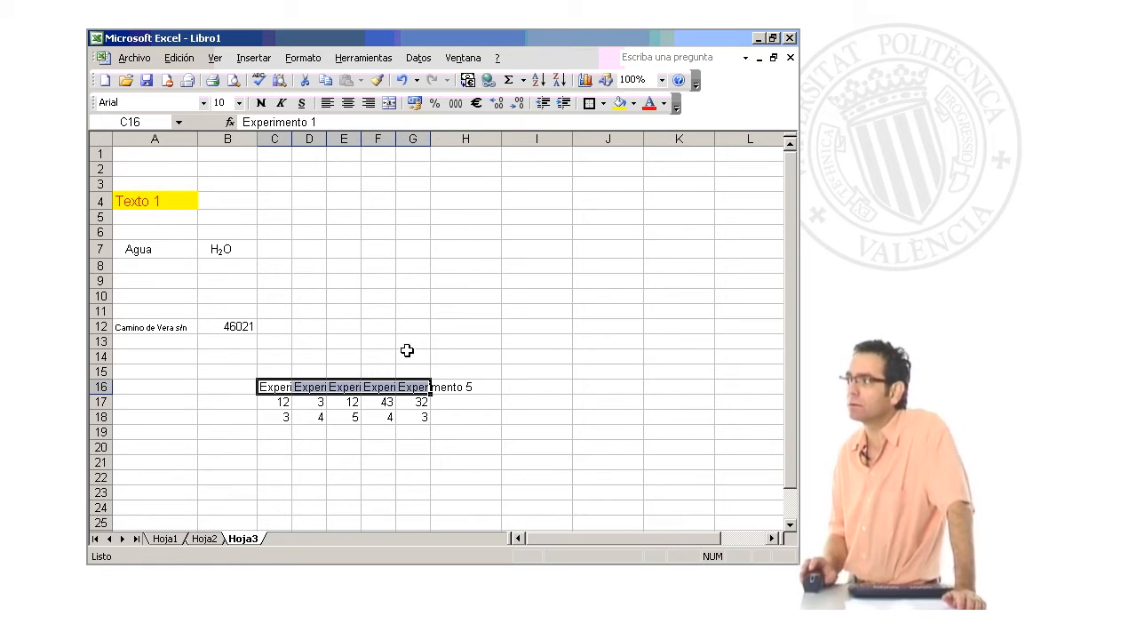
click(303, 58)
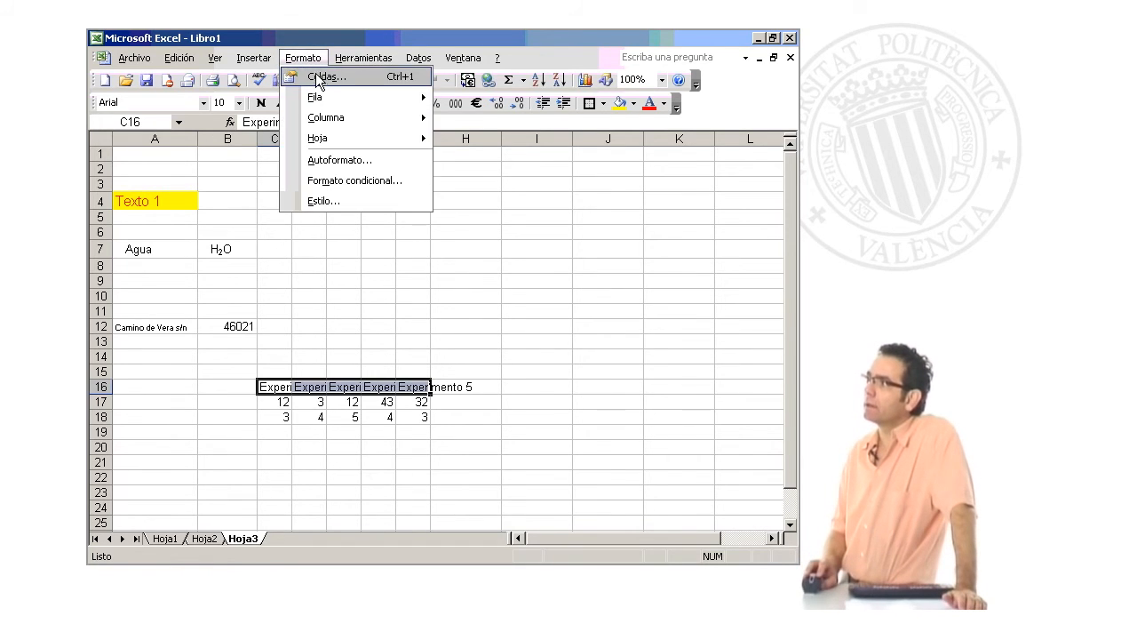
click(318, 78)
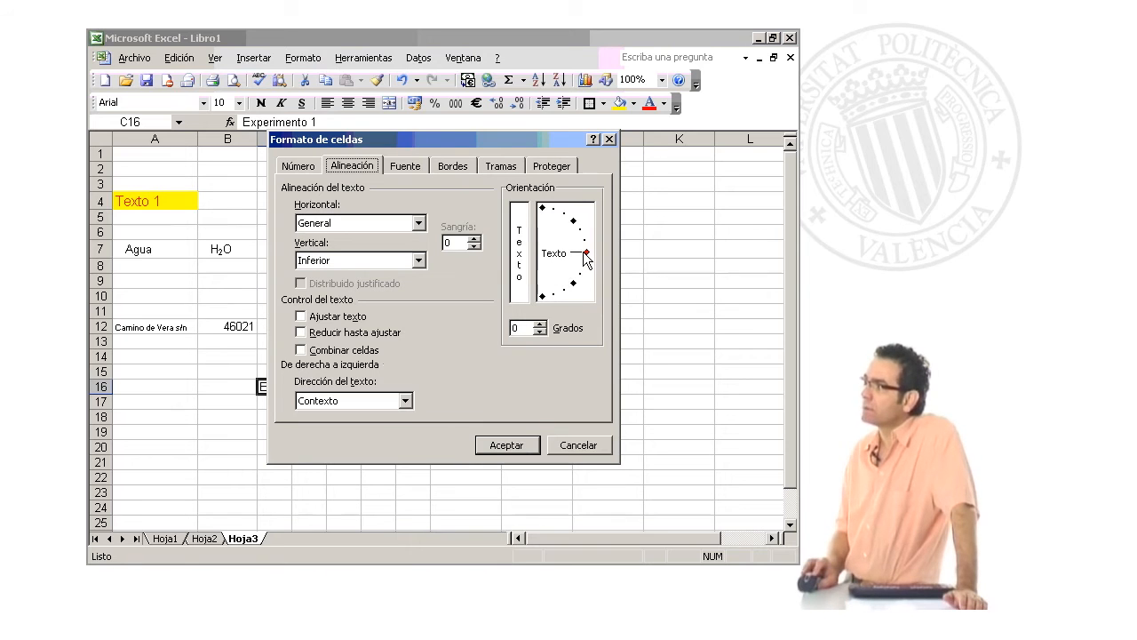
drag(586, 255, 545, 210)
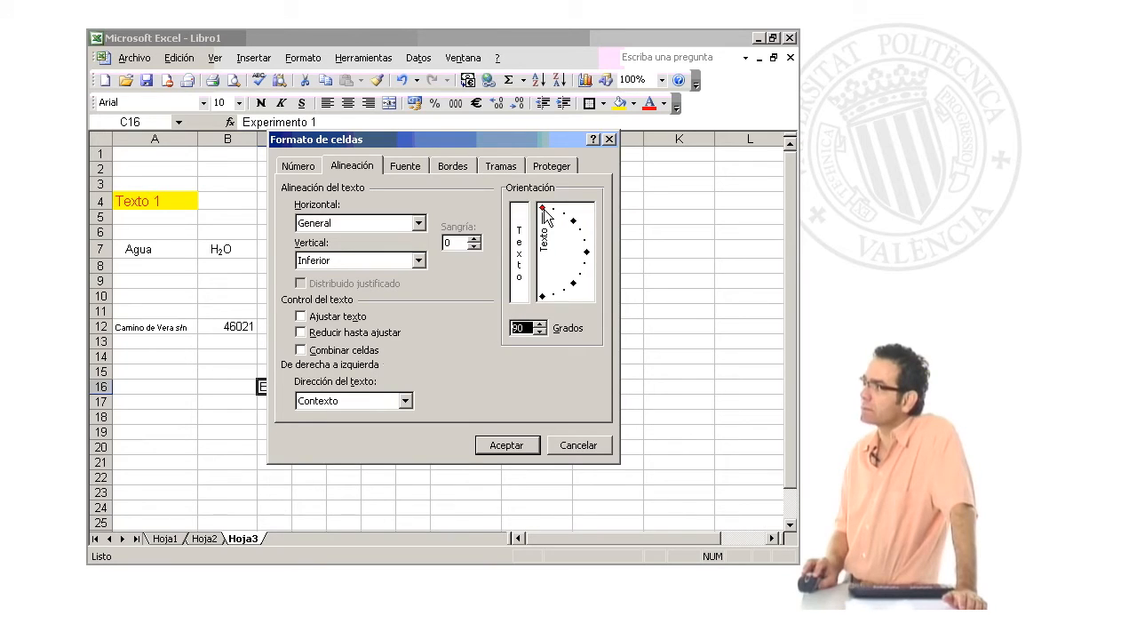
click(506, 445)
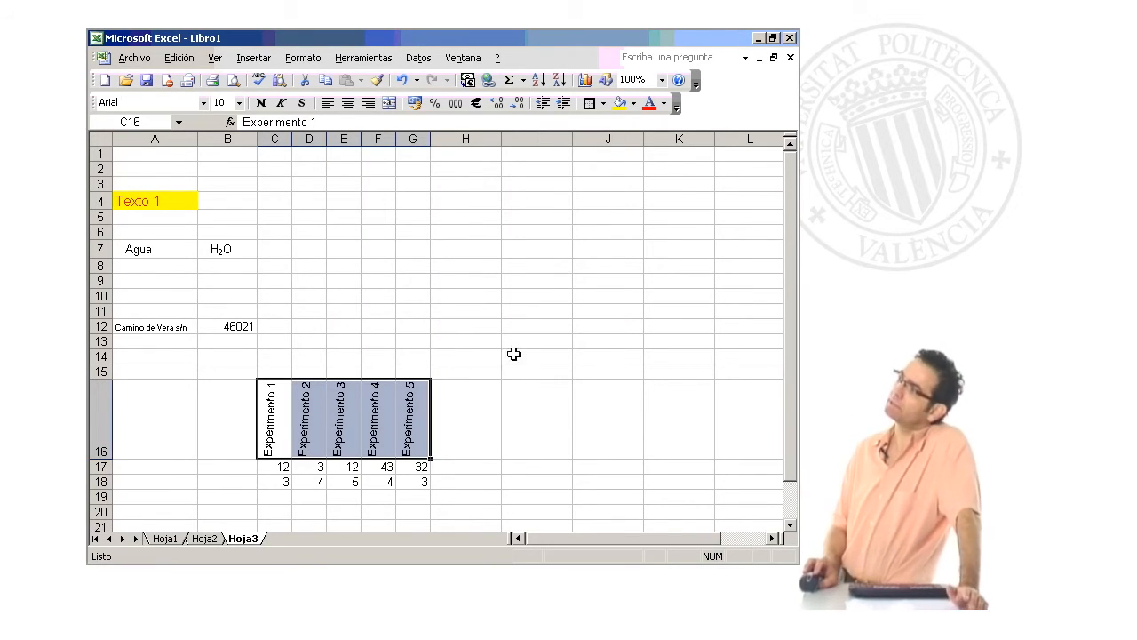
click(303, 58)
click(322, 74)
mouse_move(553, 200)
mouse_down()
mouse_move(569, 220)
mouse_move(541, 214)
mouse_up()
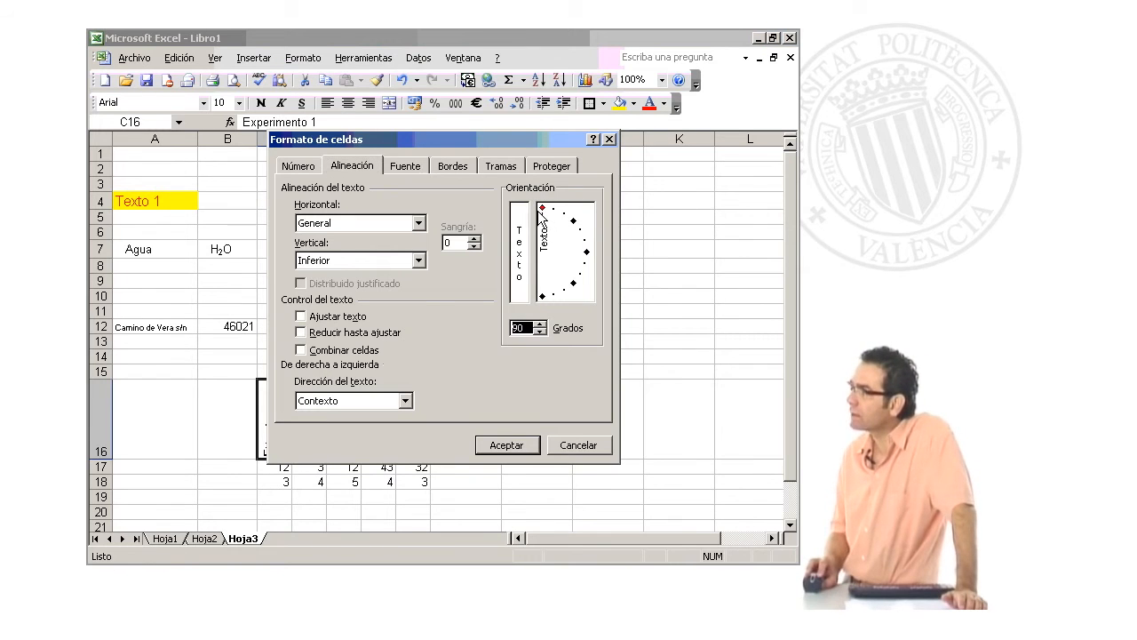
click(509, 445)
click(485, 490)
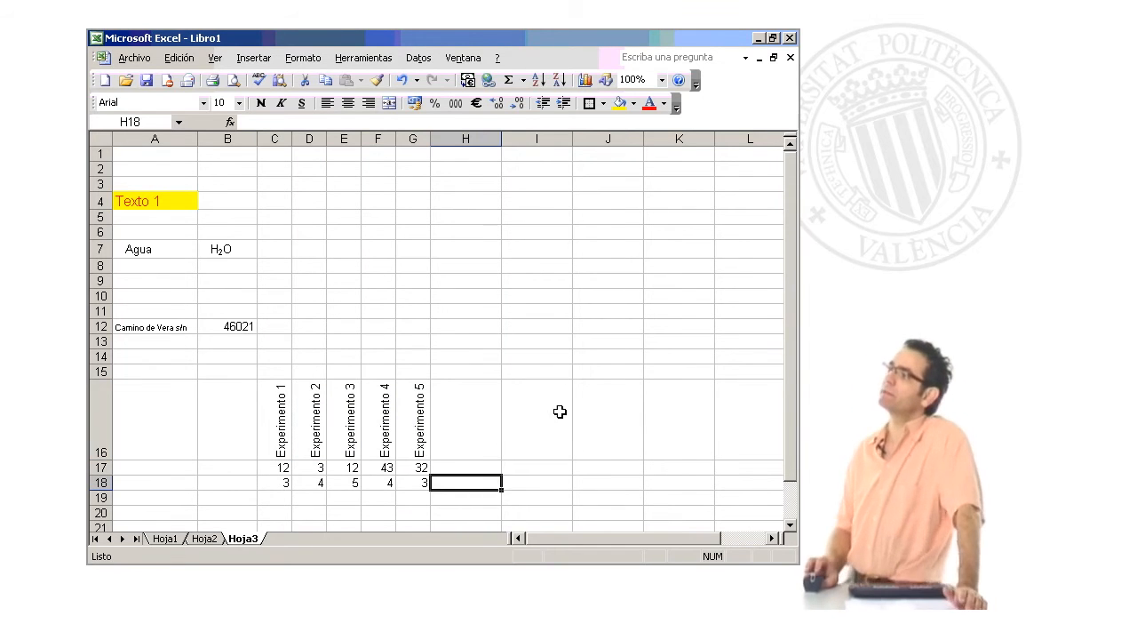
- Narrow columns C to G together until they just fit the two-digit values and rotated headers
drag(278, 139, 416, 139)
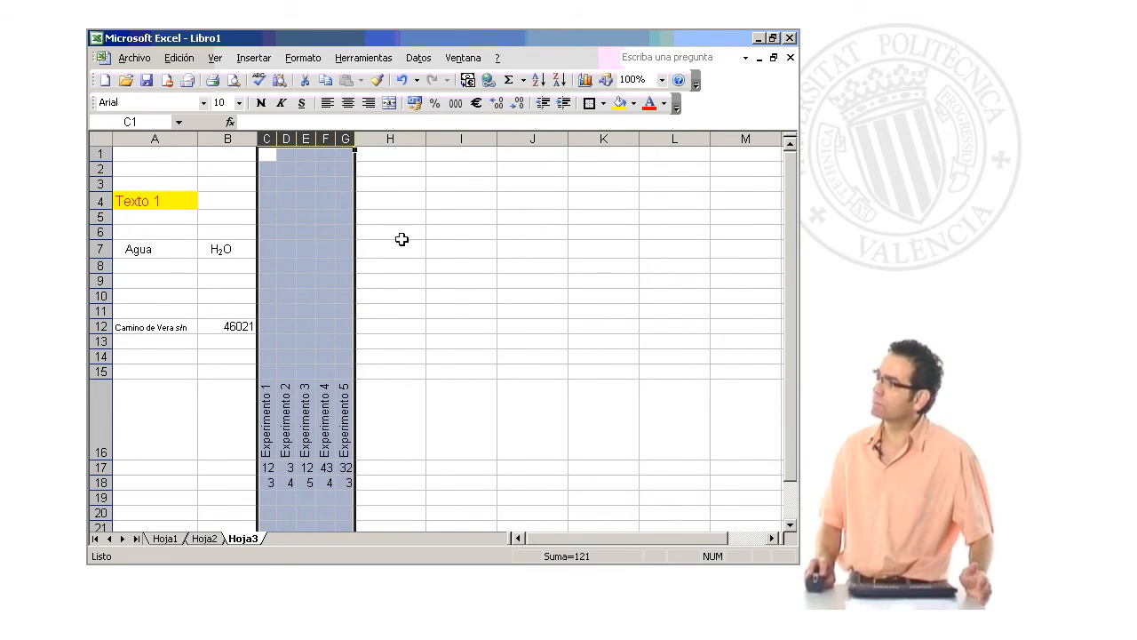
click(429, 294)
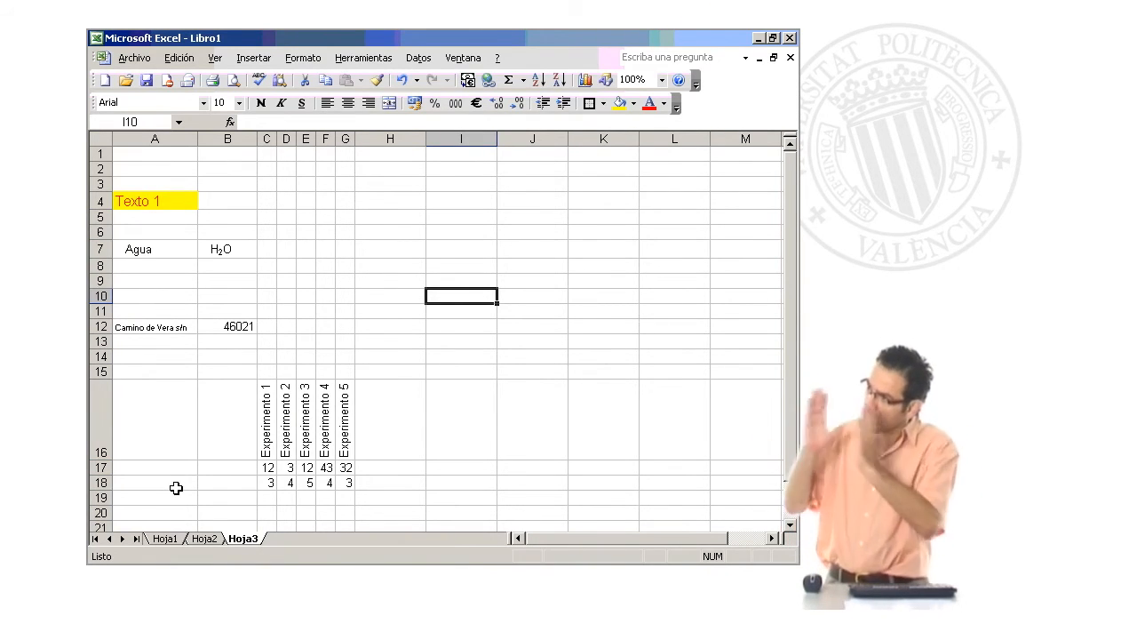
click(280, 450)
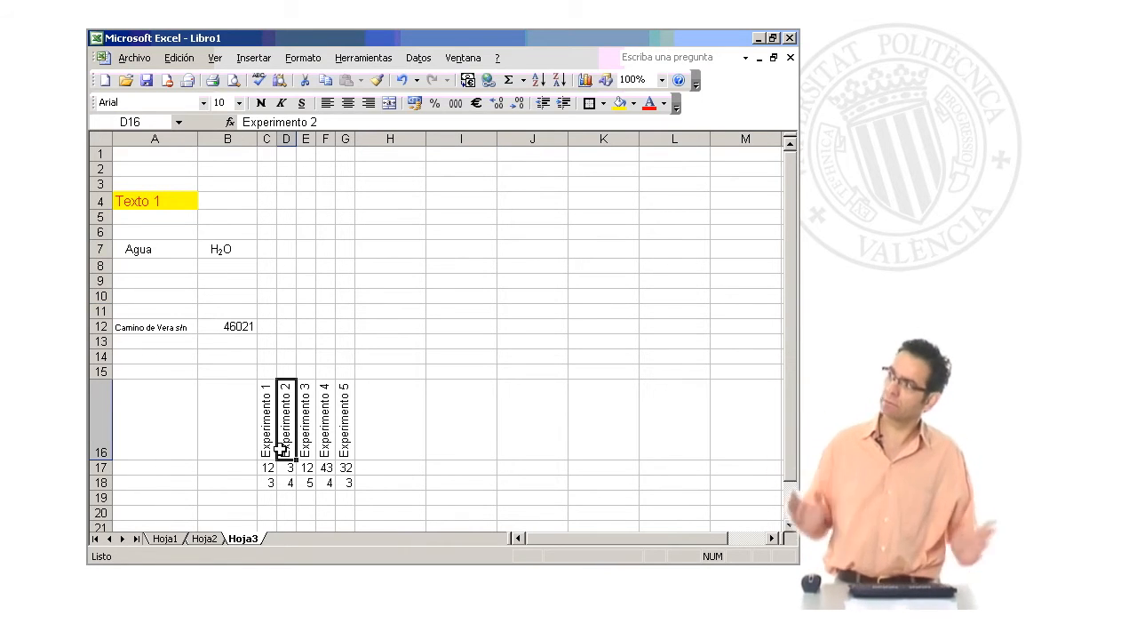
click(326, 433)
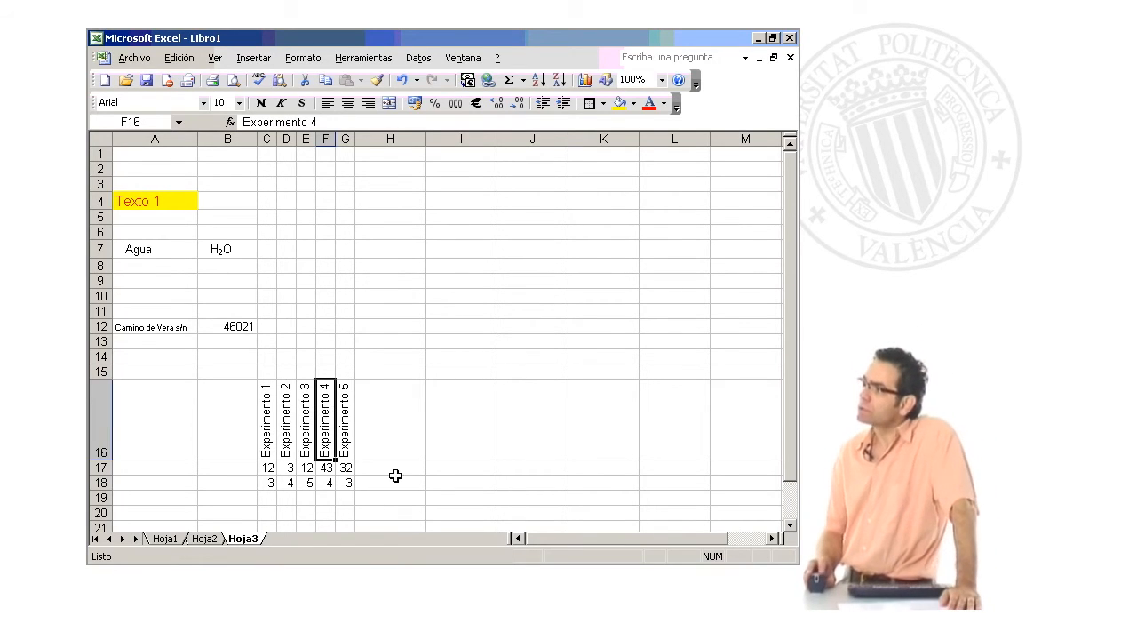
drag(391, 482, 391, 469)
drag(265, 401, 341, 484)
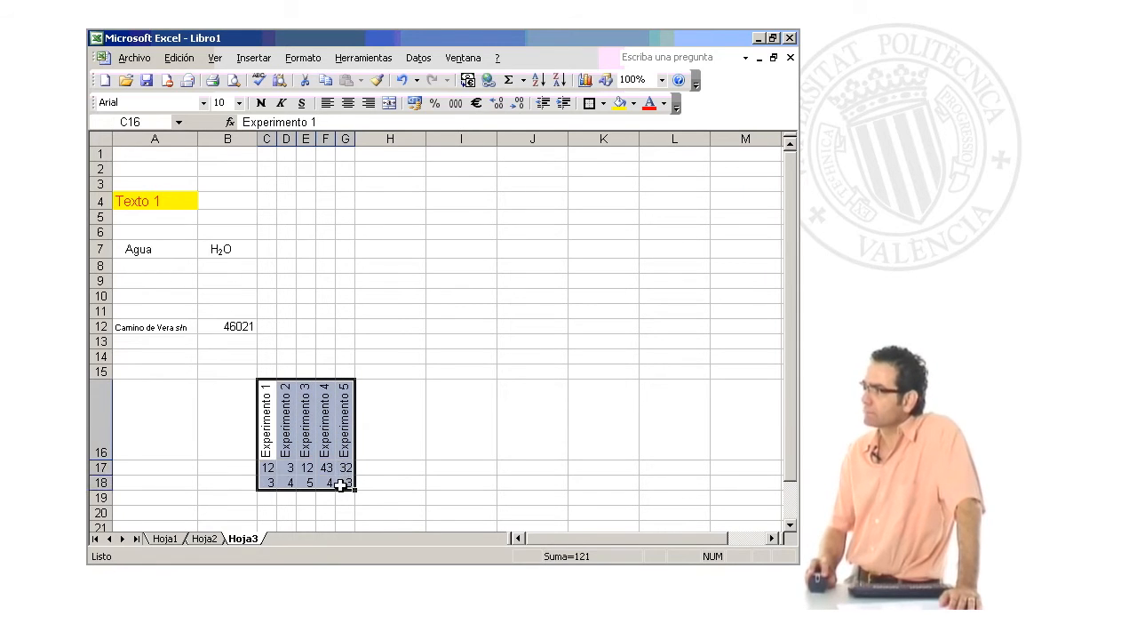
click(434, 465)
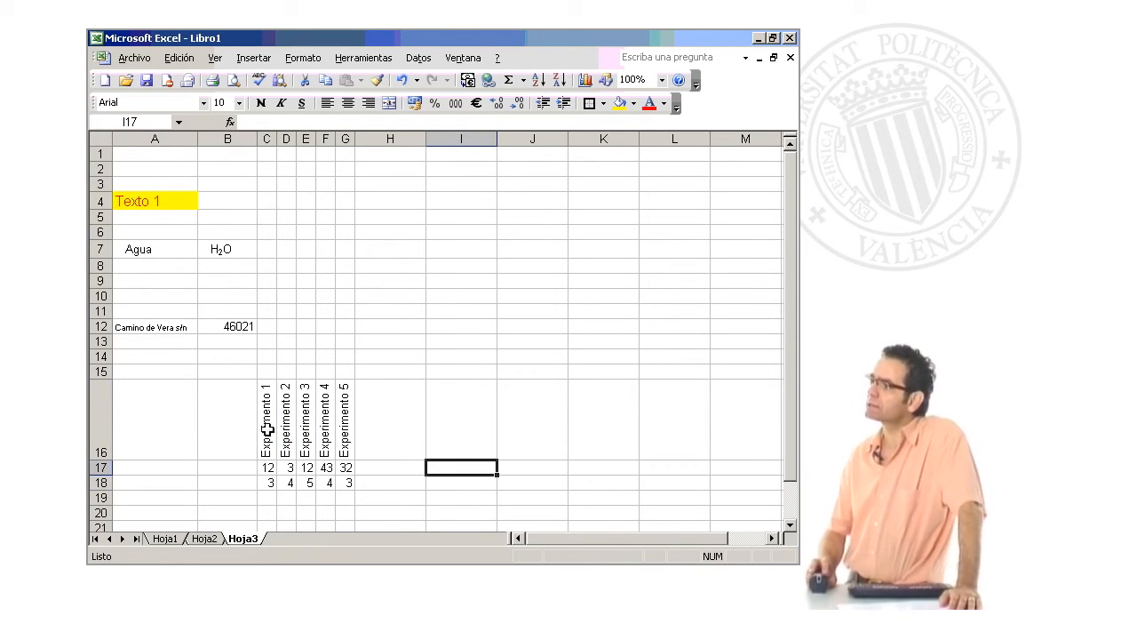
click(603, 104)
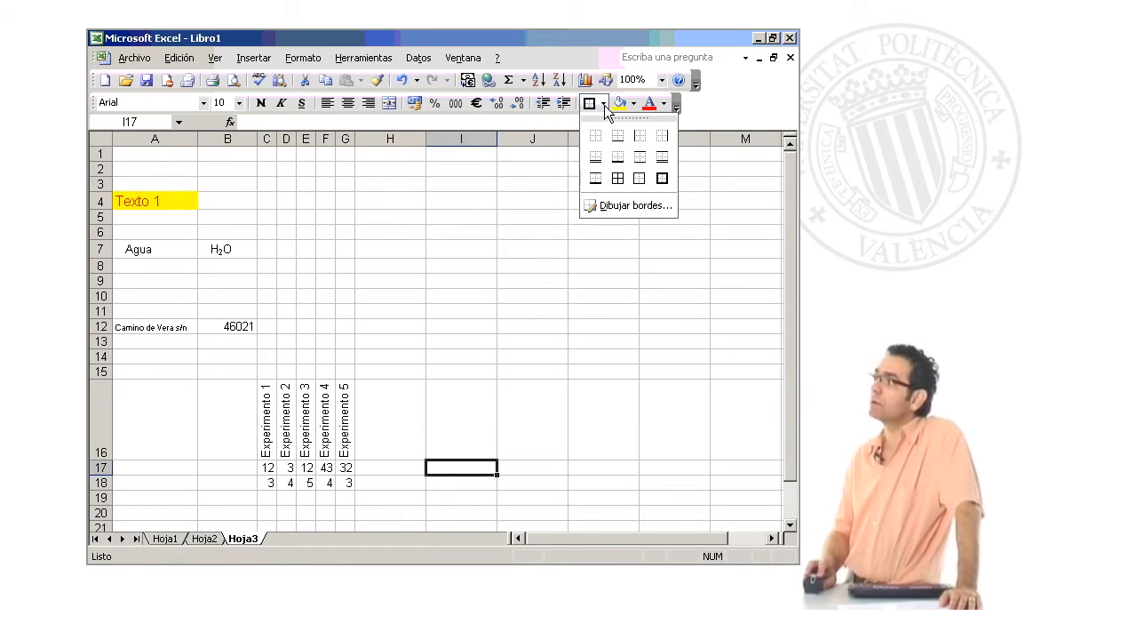
key(Escape)
click(557, 304)
- Apply a thick box border around the address in cell A12
drag(178, 330, 233, 316)
click(236, 323)
click(173, 329)
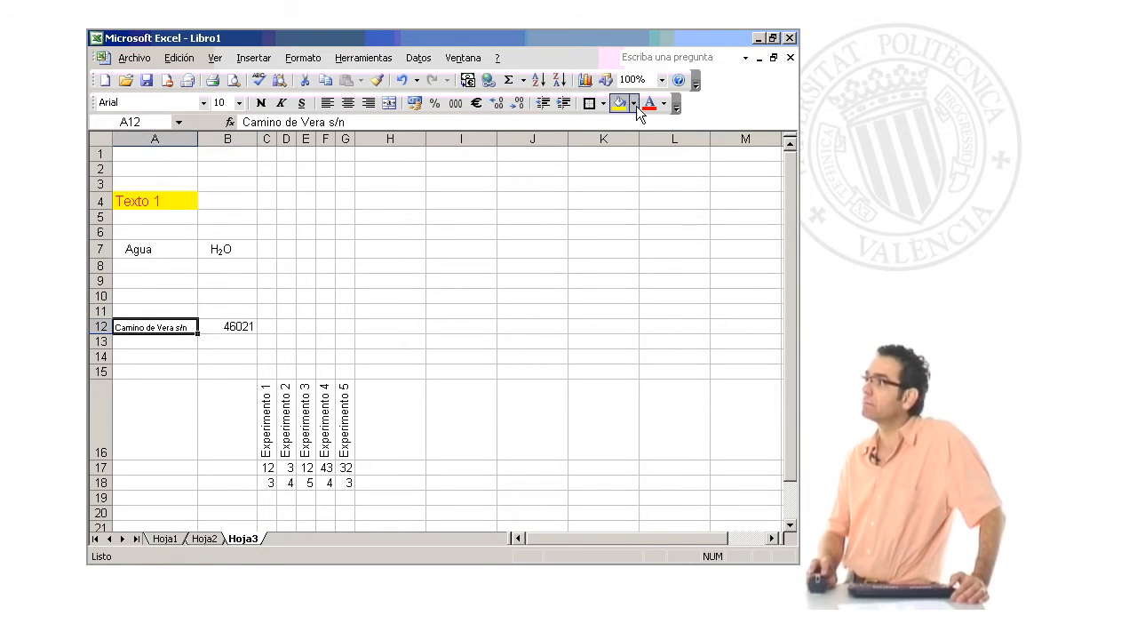
click(590, 104)
click(365, 357)
- Apply a thin outside border around the postal code in cell B12
click(238, 328)
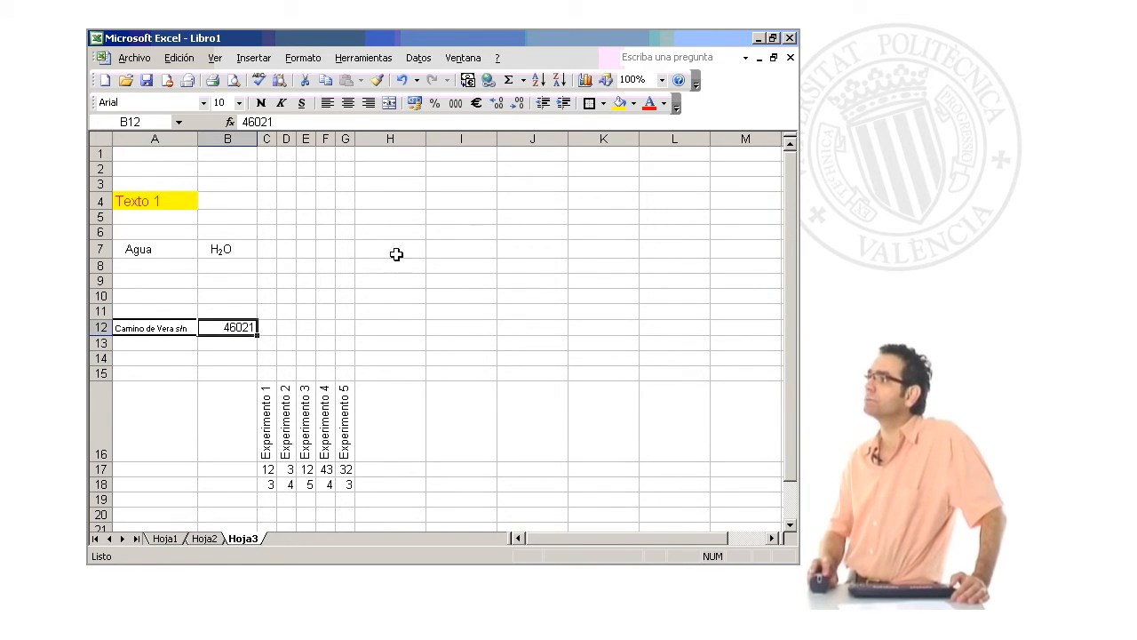
click(605, 105)
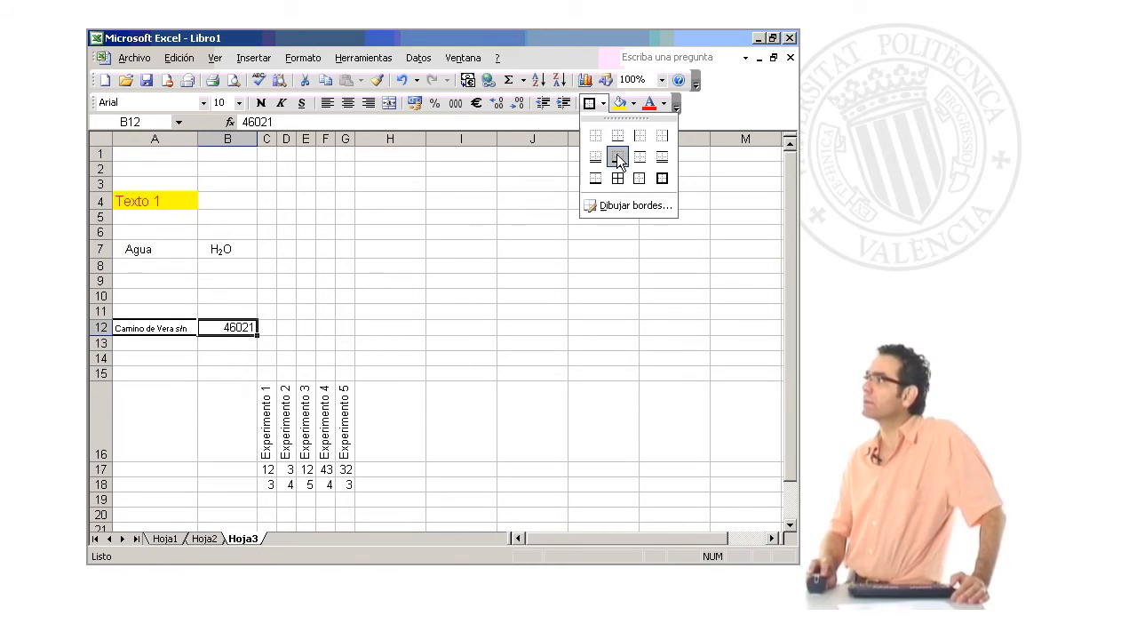
click(658, 177)
click(610, 243)
- Apply all borders, inside and outside, to the experiment table in C16:G18
drag(270, 416, 338, 480)
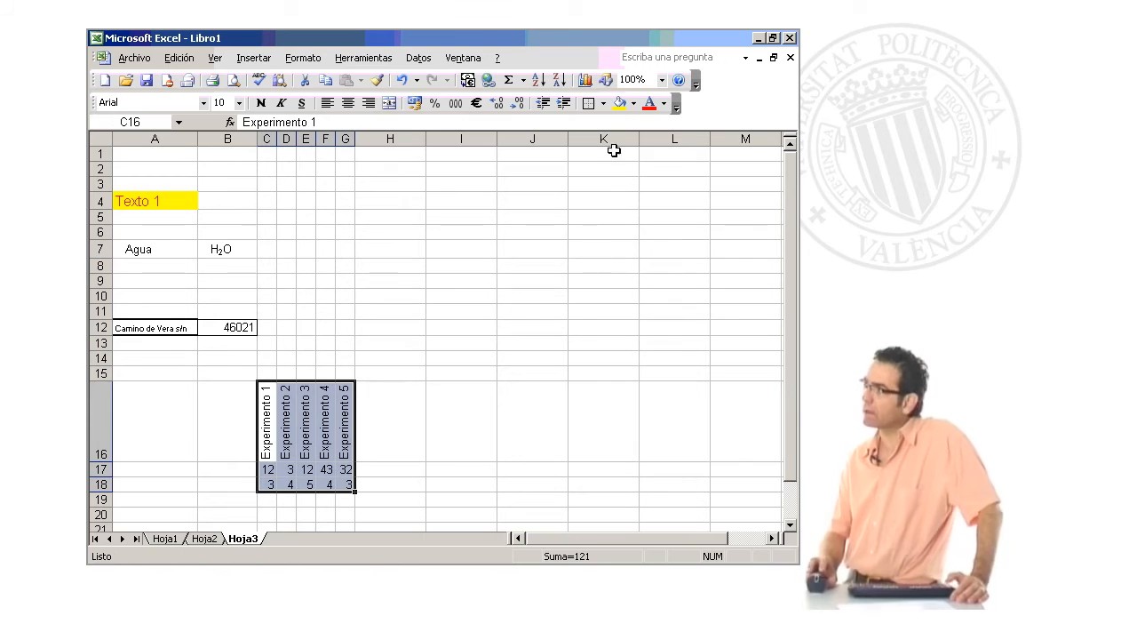
click(604, 104)
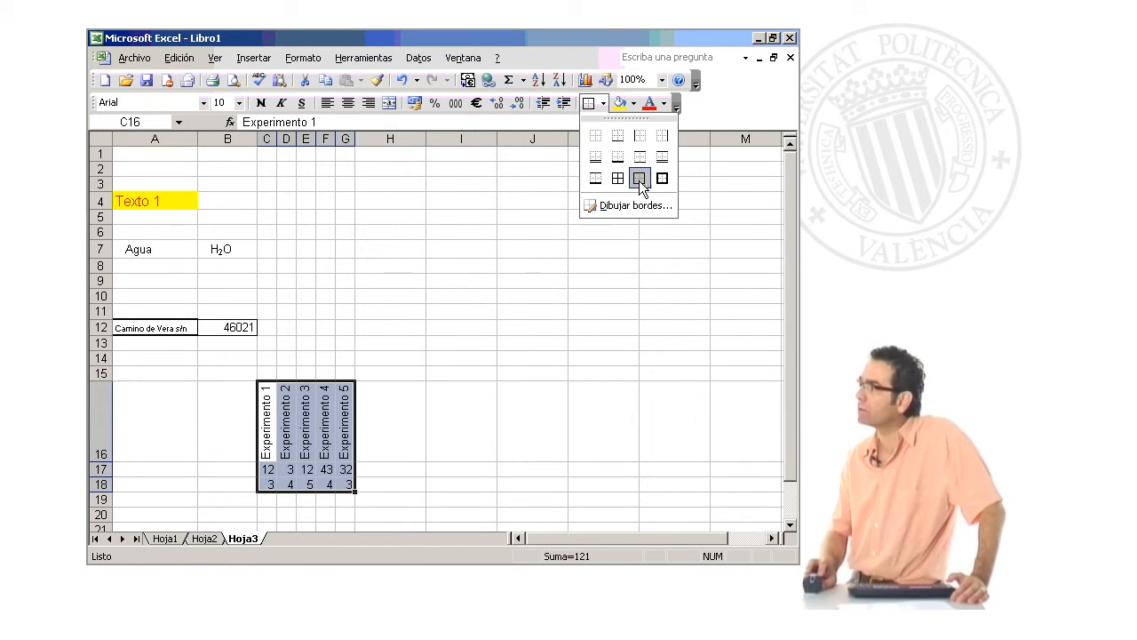
click(620, 178)
click(607, 182)
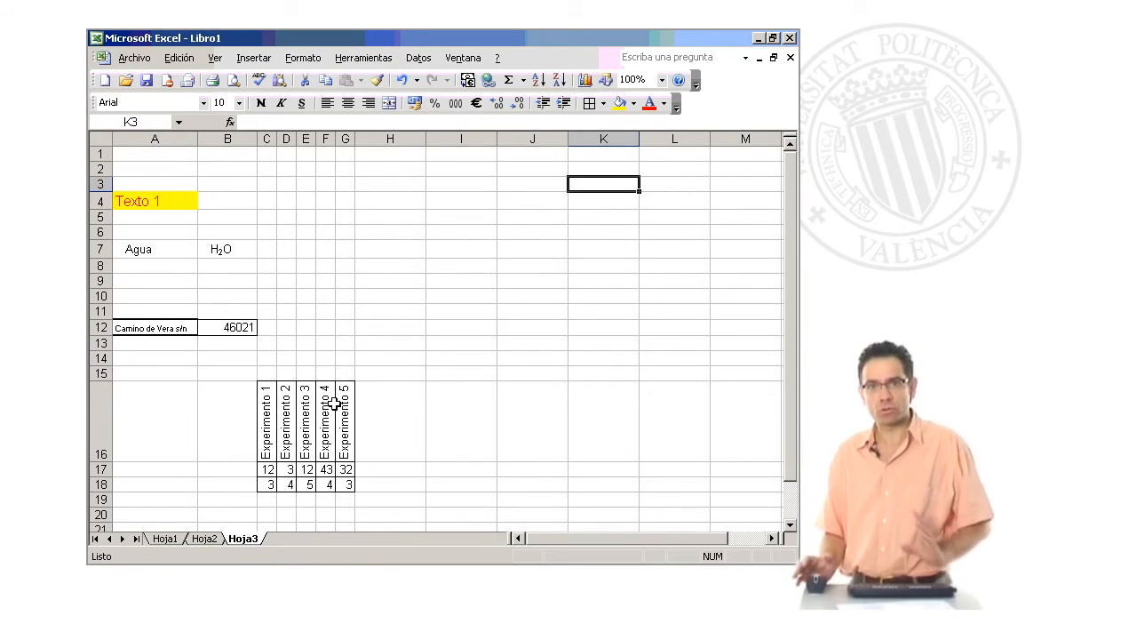
- Examine the border settings and line styles in the cell formatting of the experiment table C16:G18
click(155, 329)
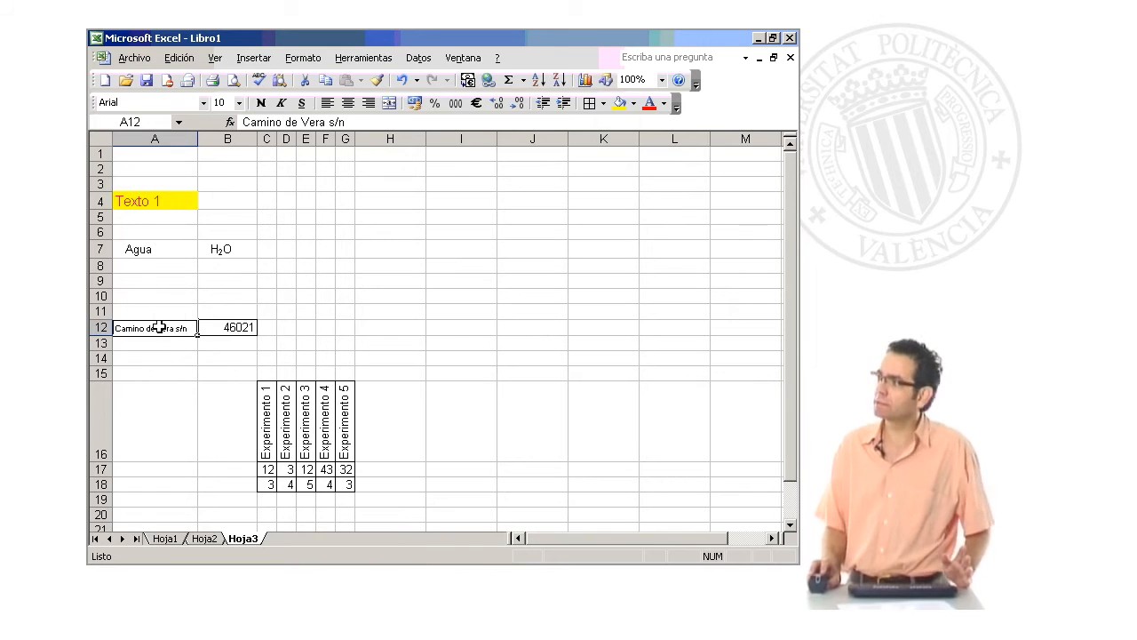
click(297, 404)
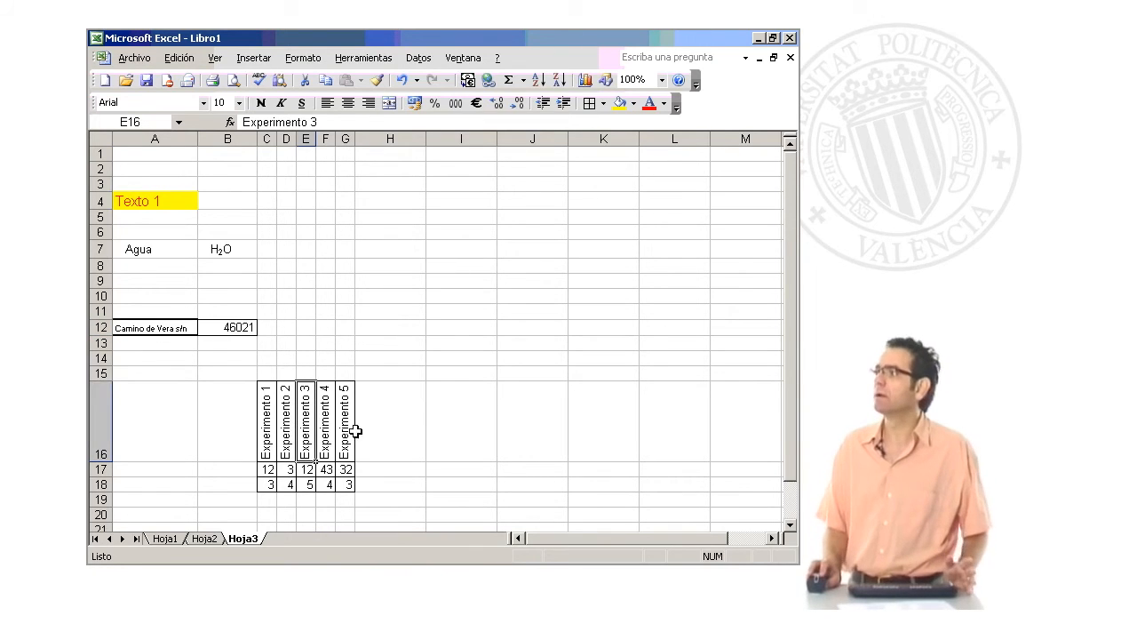
drag(265, 407, 347, 484)
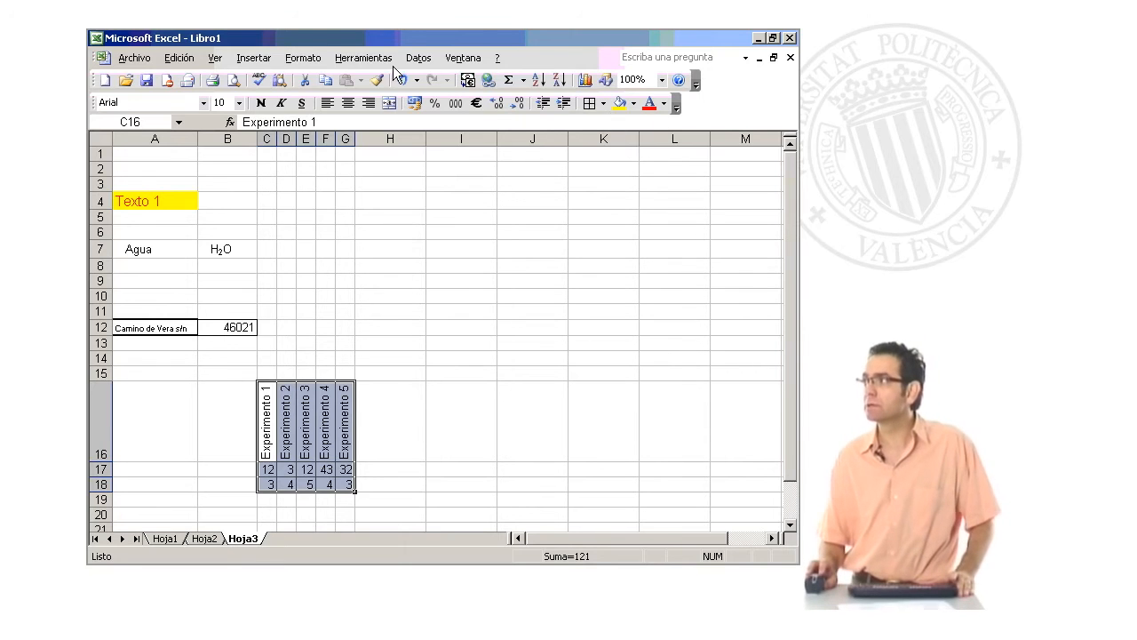
click(302, 58)
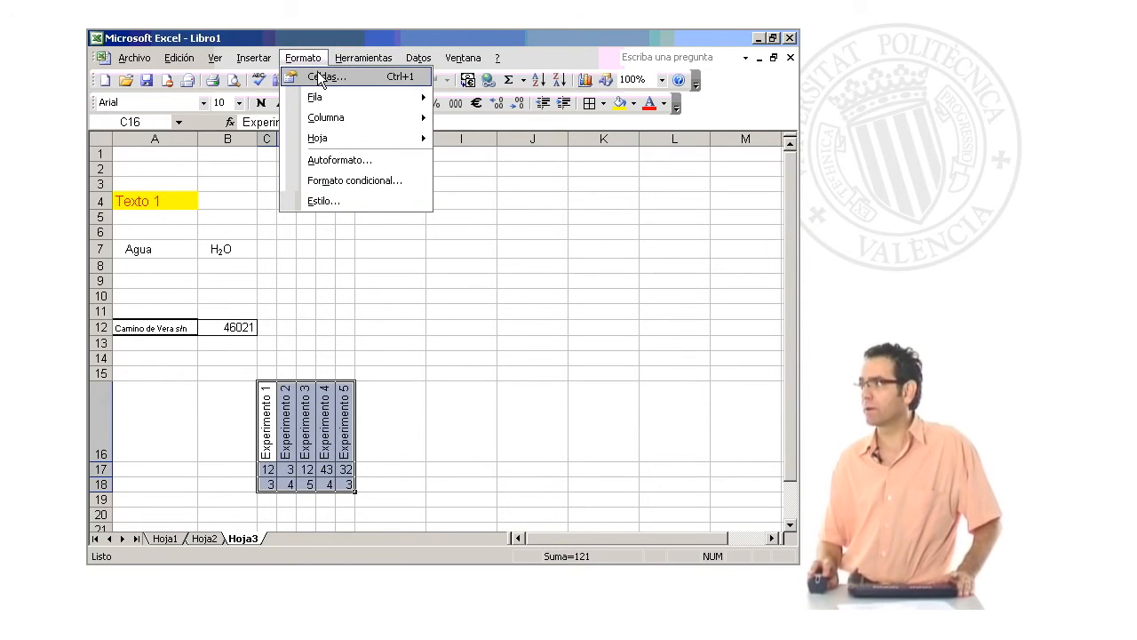
click(320, 79)
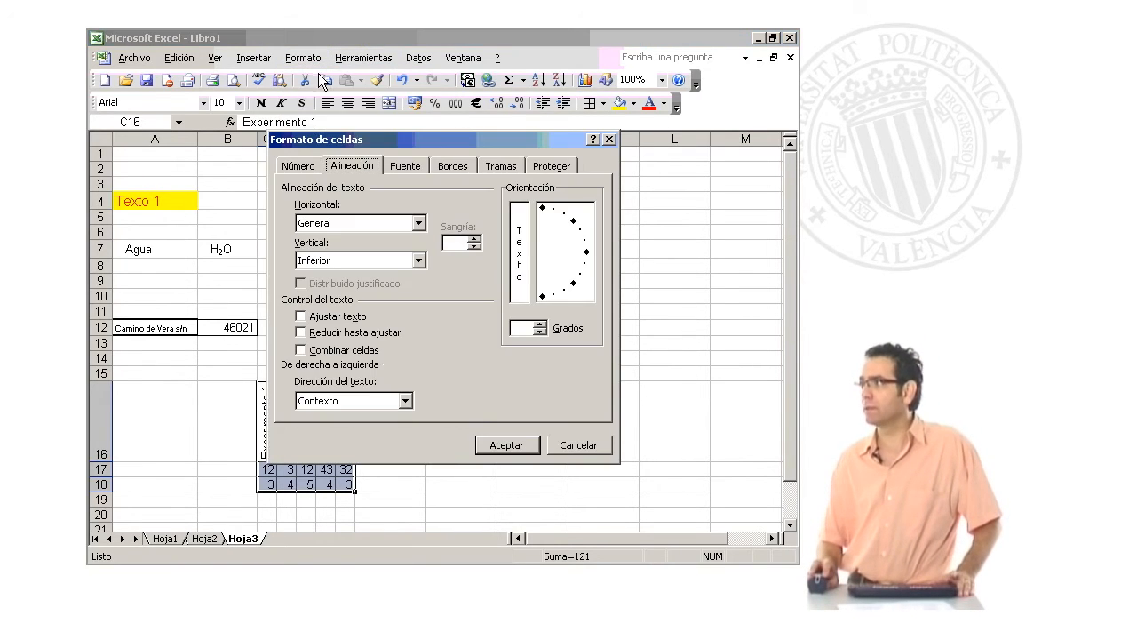
click(451, 167)
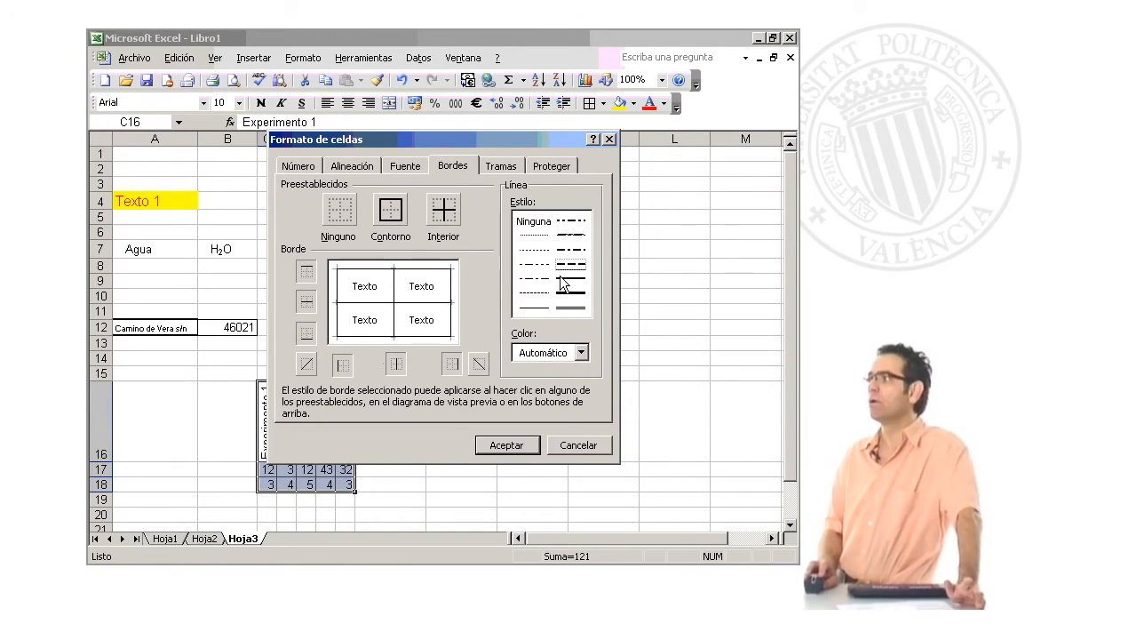
click(507, 446)
click(511, 494)
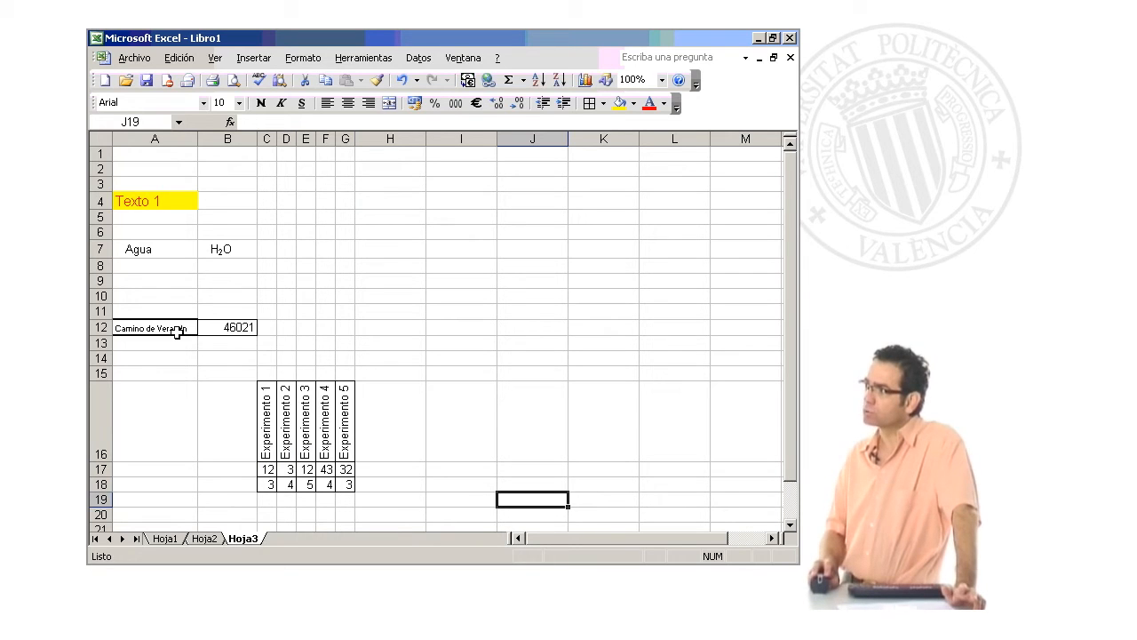
- Set the four outer borders of the experiment table C16:G18 to a thick dashed line in the cell formatting
drag(265, 401, 346, 485)
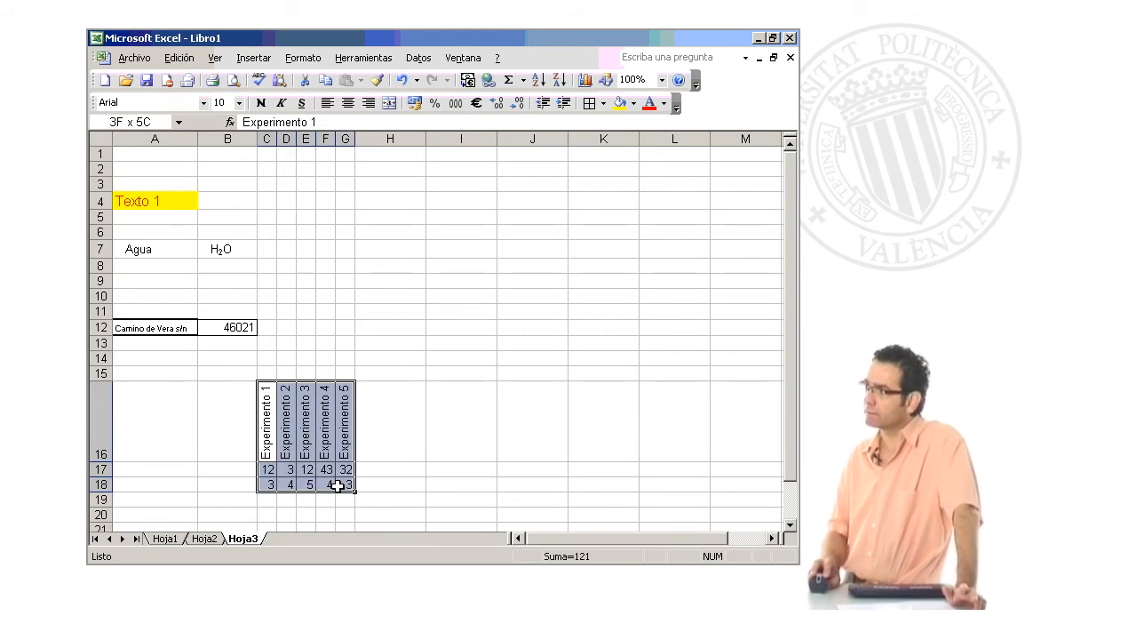
click(303, 58)
click(320, 77)
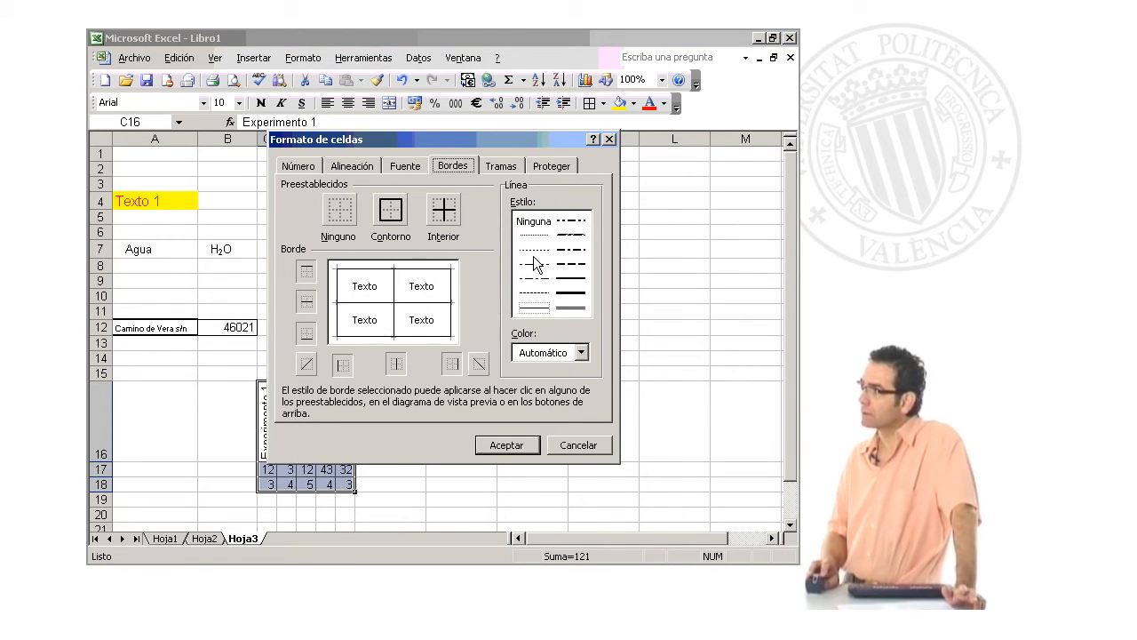
click(579, 265)
click(432, 268)
click(404, 336)
click(447, 320)
click(450, 293)
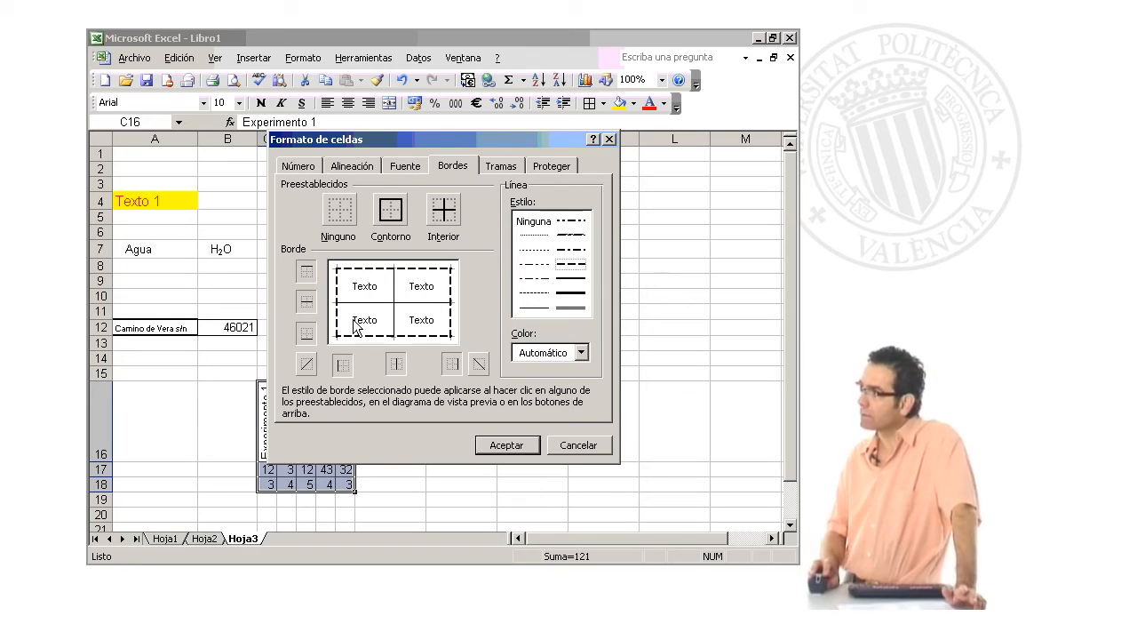
- Set the table's inner horizontal and vertical borders to a fine dotted line and apply the border formatting
click(533, 253)
click(396, 293)
click(374, 306)
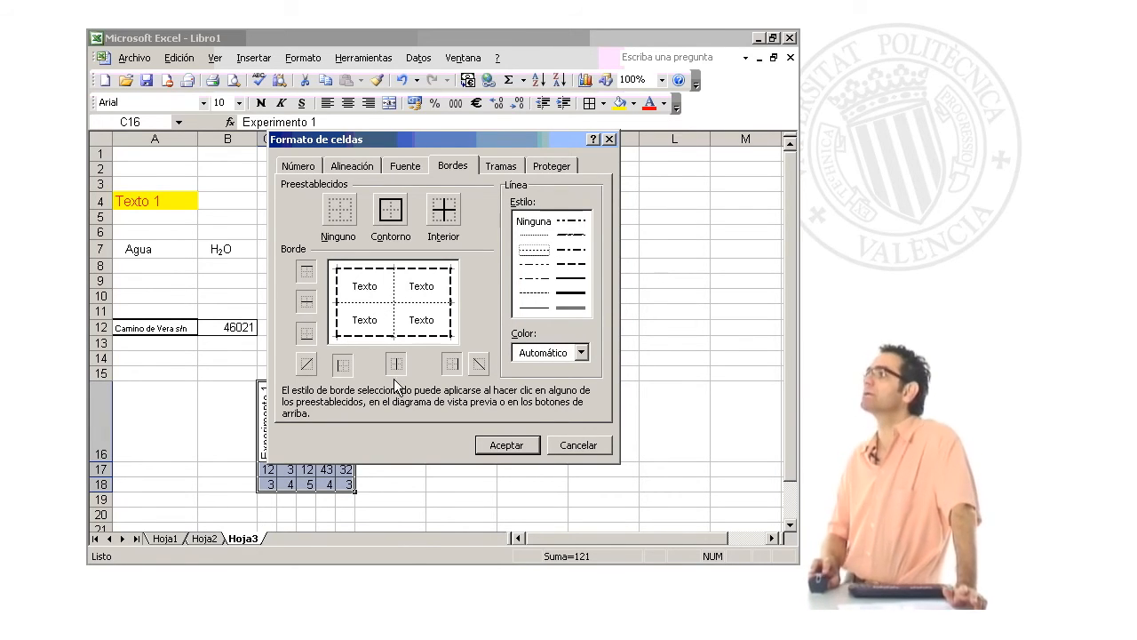
click(508, 446)
click(533, 454)
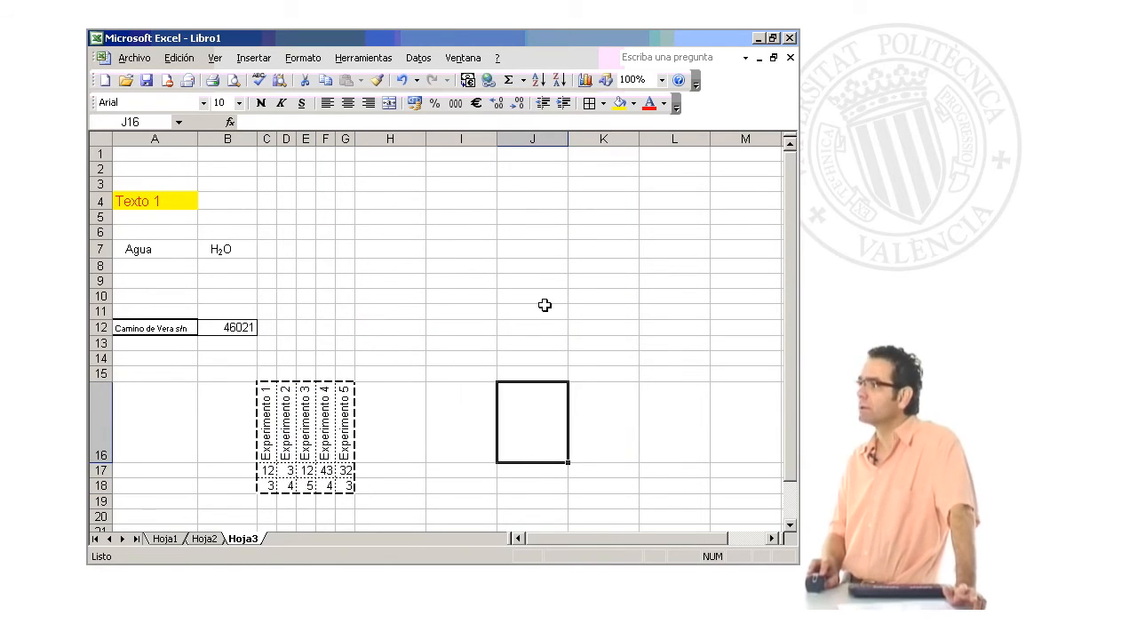
- Widen columns C to G together to an equal, roomier width around the experiment table
click(541, 298)
drag(267, 139, 372, 149)
drag(551, 296, 622, 297)
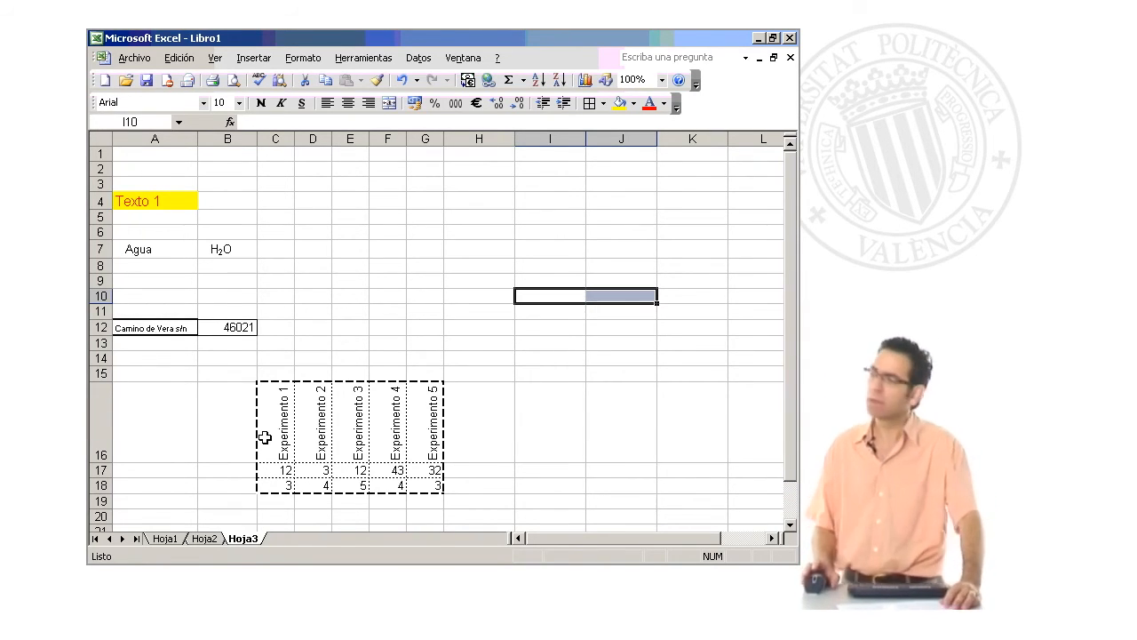
click(476, 313)
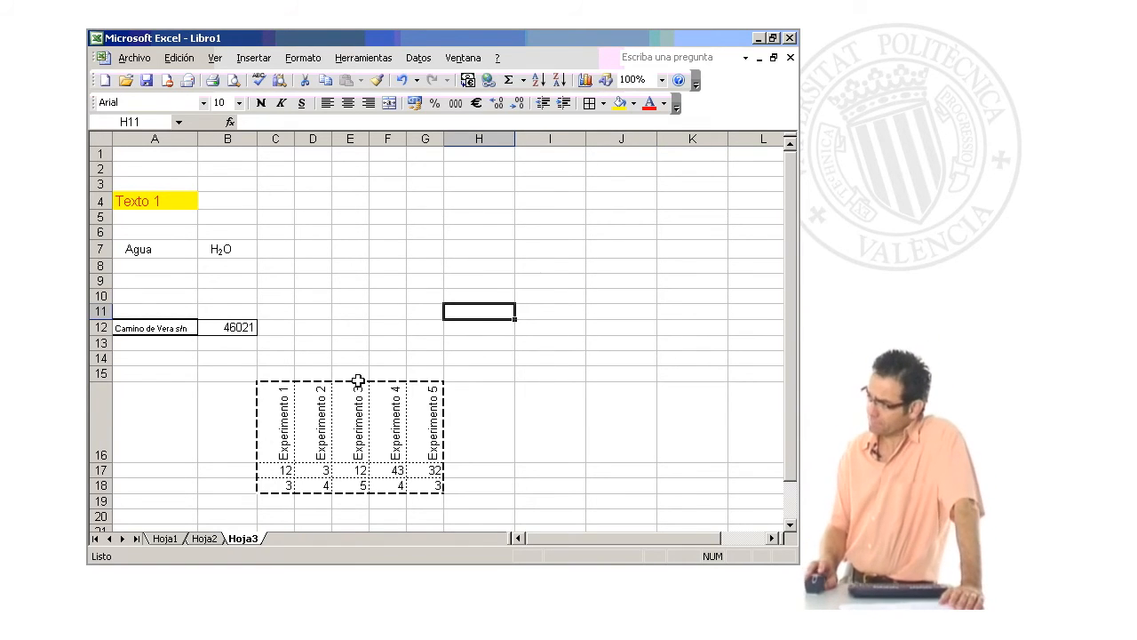
- Shade the experiment table C16:G18 with light grey and overlay a fine dotted pattern in the automatic colour
drag(272, 424, 419, 482)
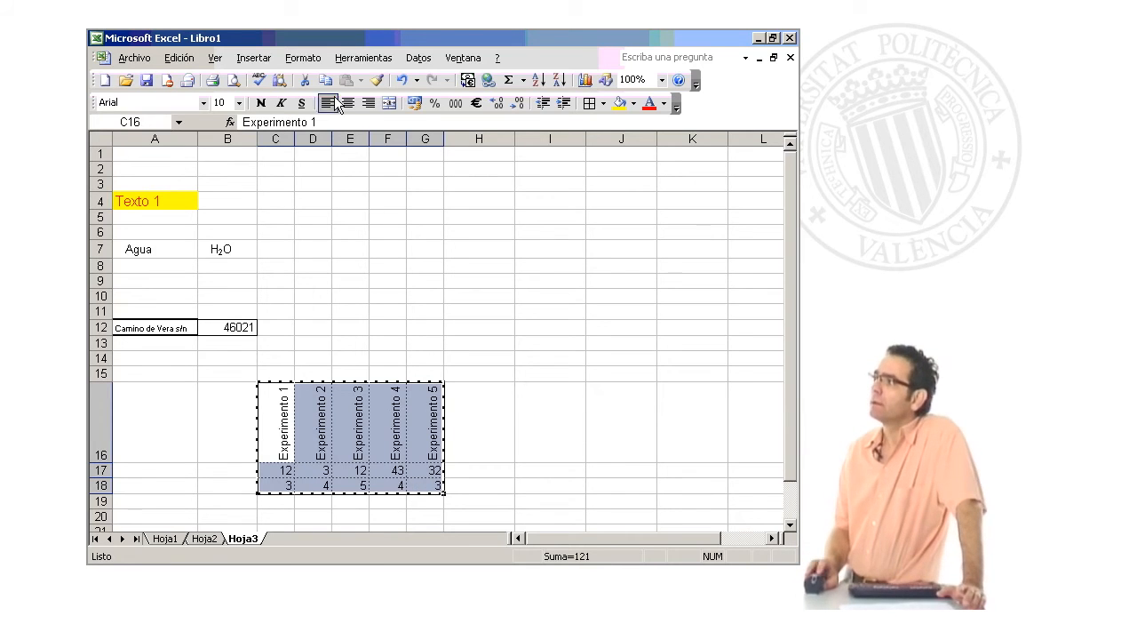
click(303, 58)
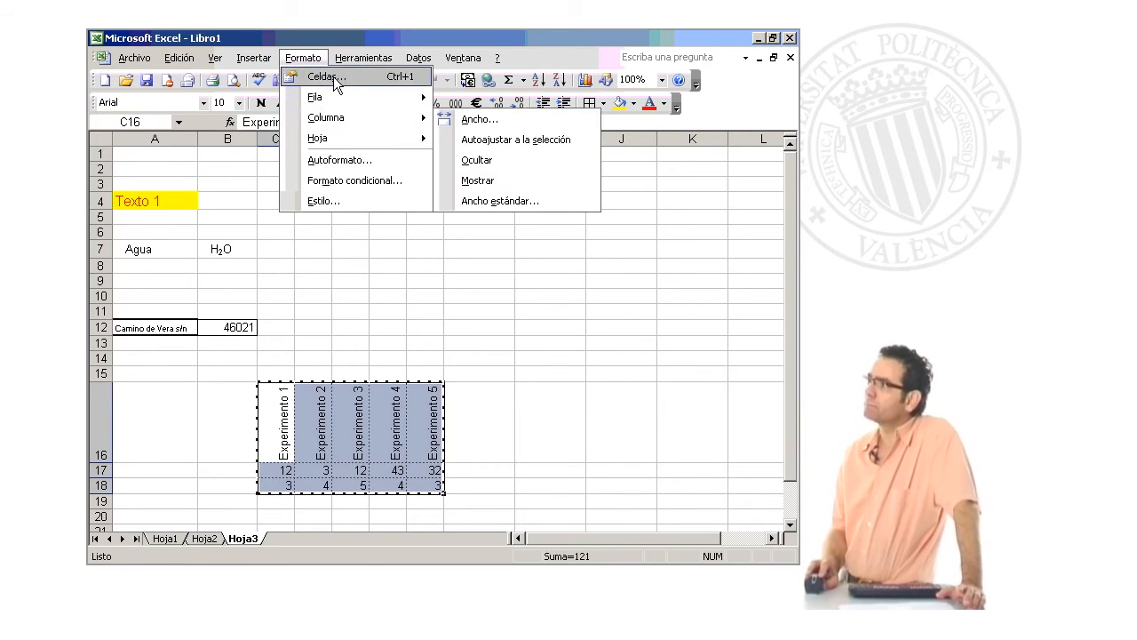
click(334, 77)
click(487, 169)
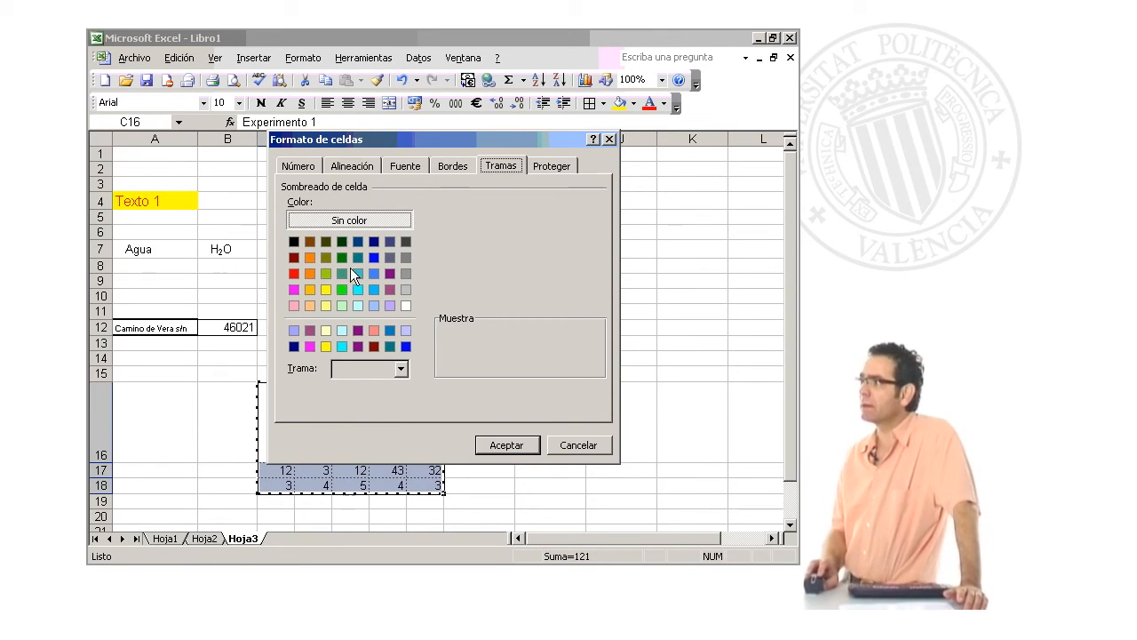
click(406, 290)
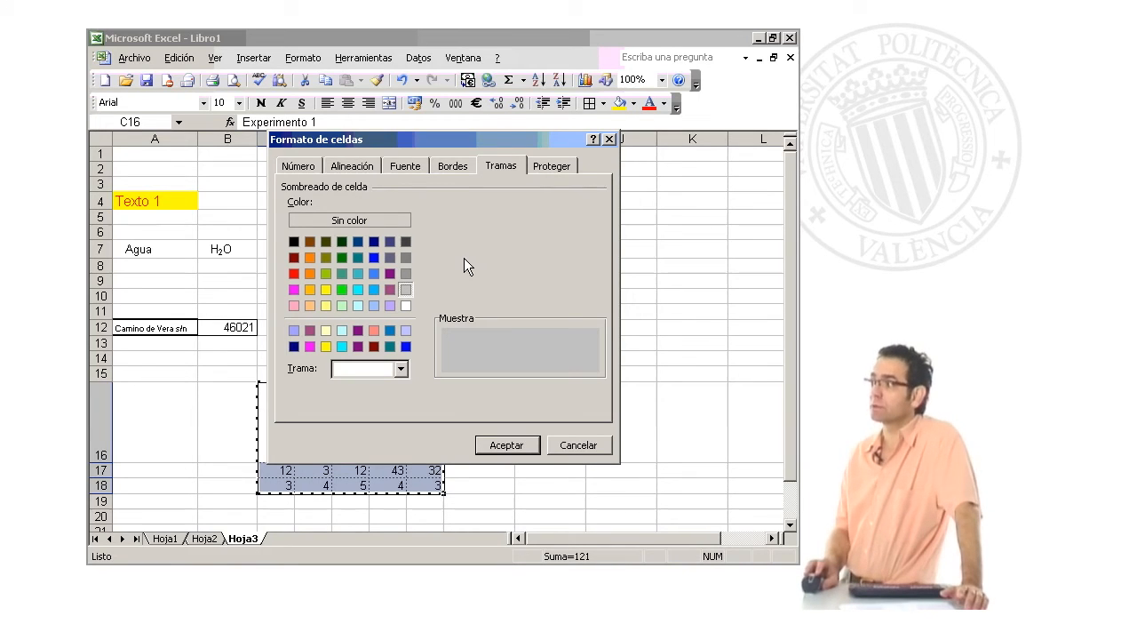
click(400, 370)
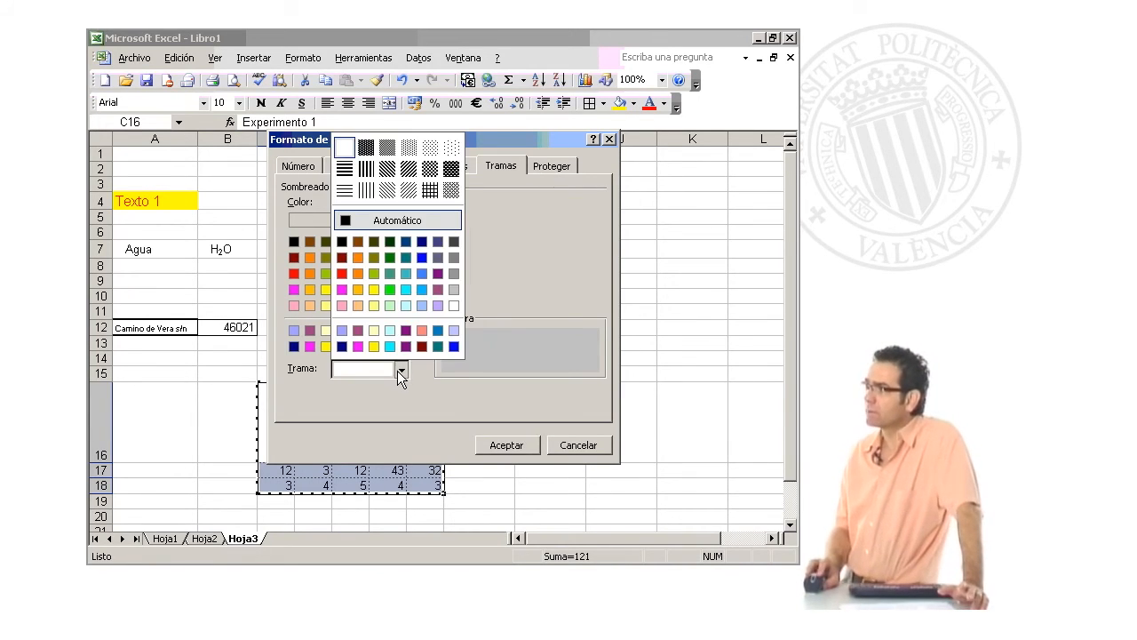
click(430, 147)
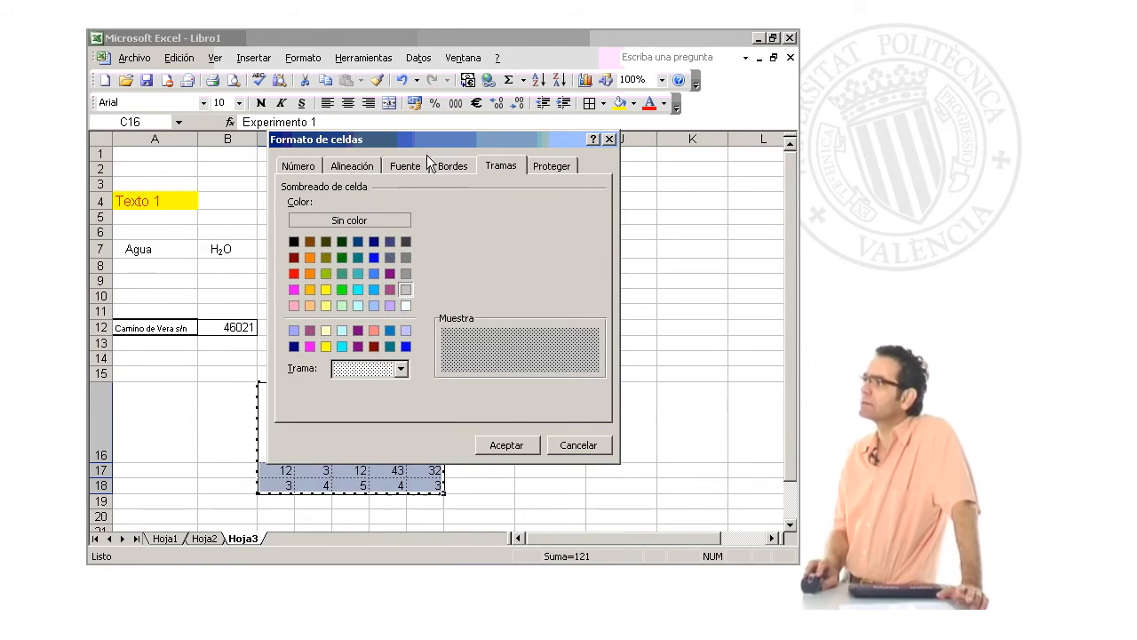
click(505, 446)
click(551, 326)
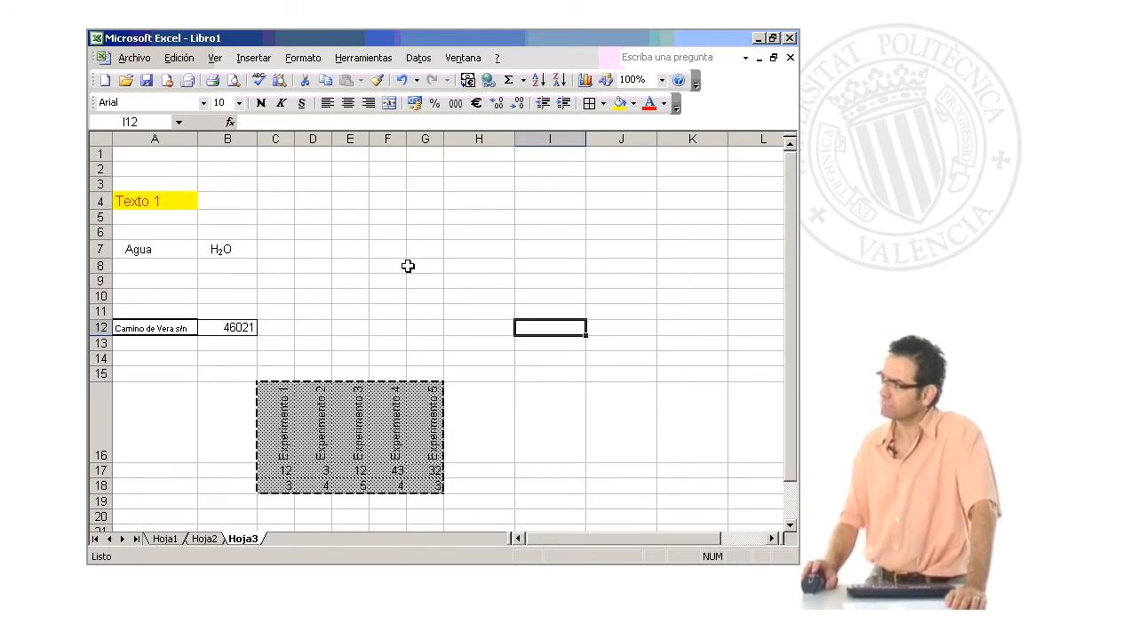
- Apply the Lista 3 AutoFormat to the experiment table C16:G18
drag(284, 409, 420, 481)
click(311, 59)
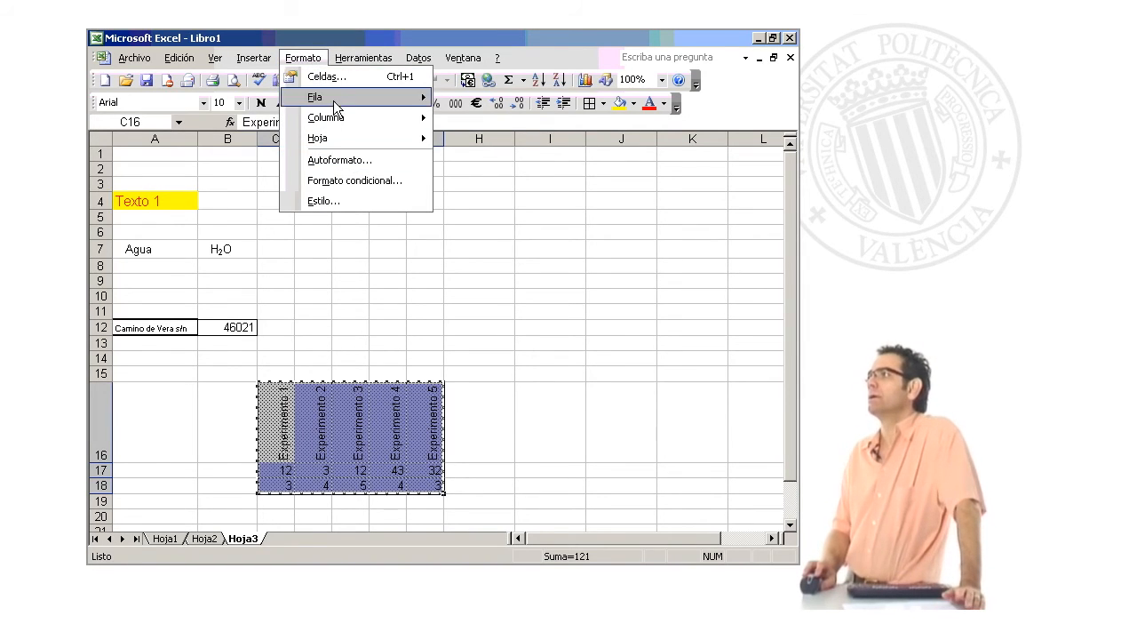
click(355, 164)
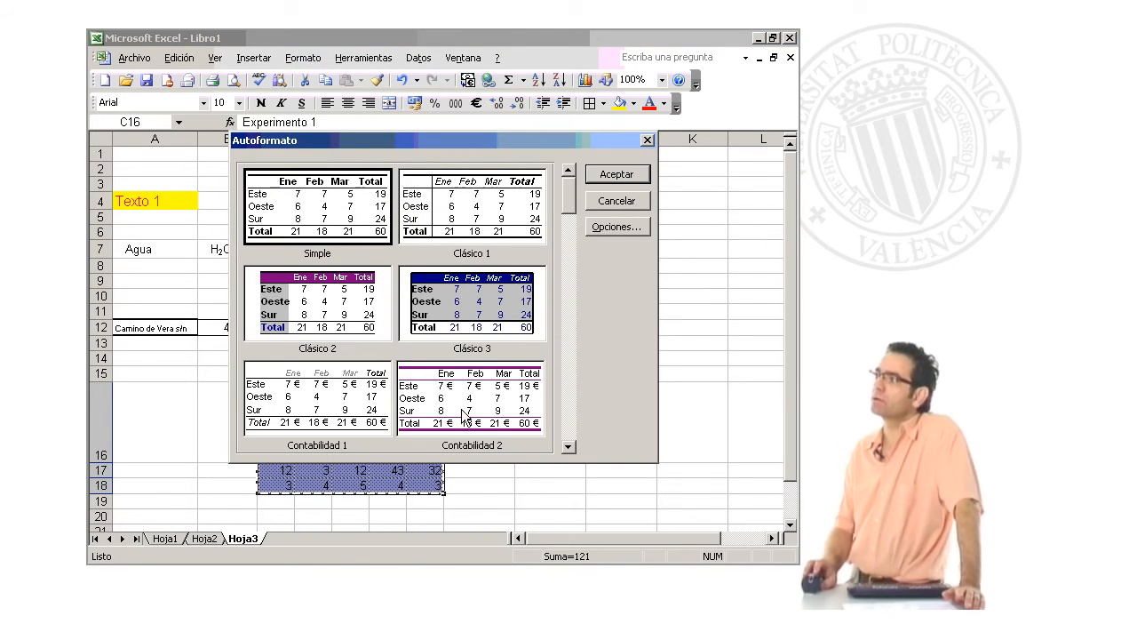
drag(471, 141, 534, 63)
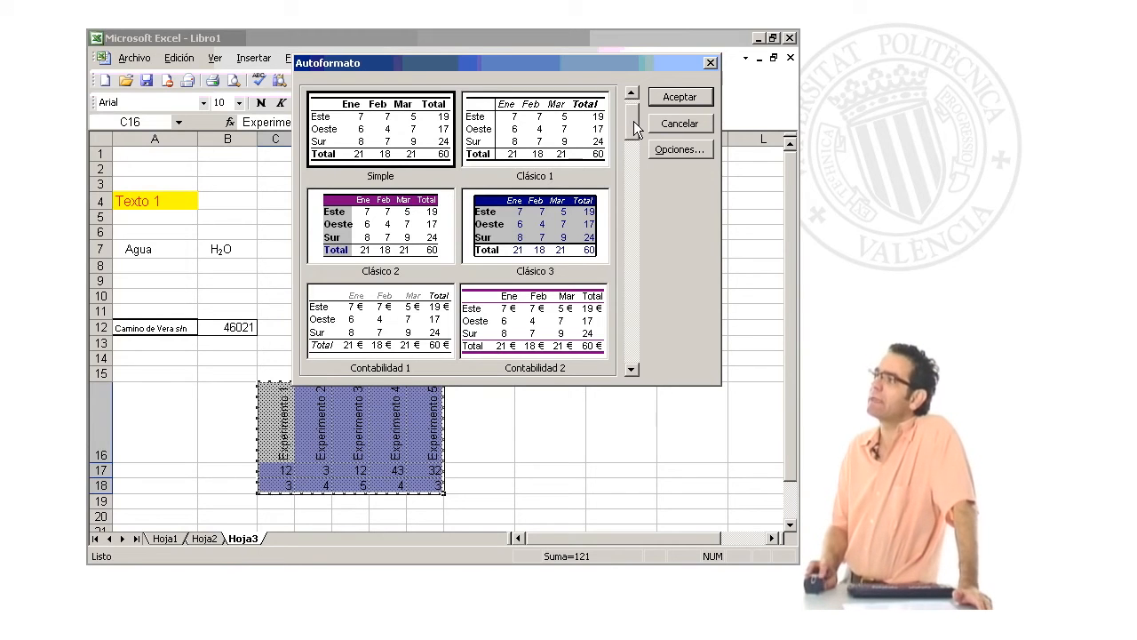
drag(633, 121, 633, 141)
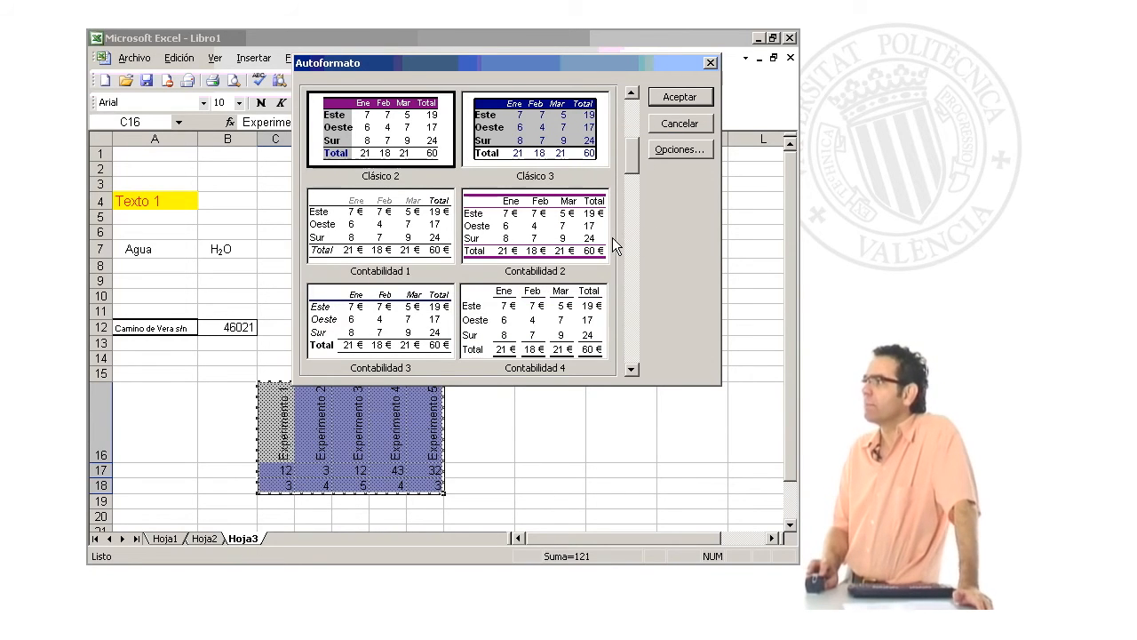
click(626, 268)
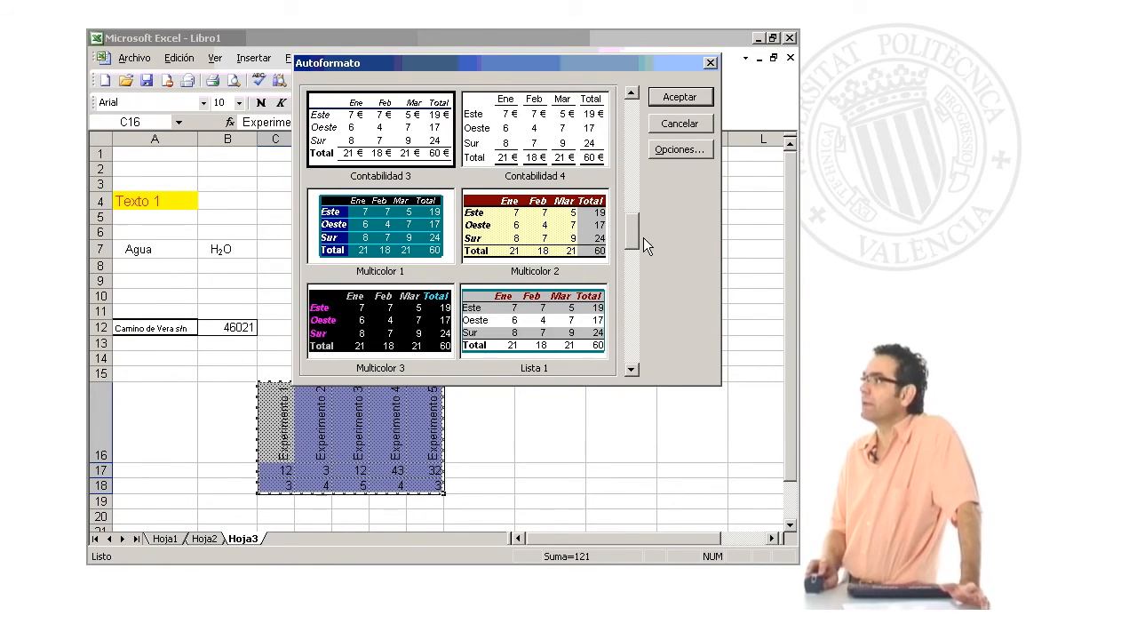
drag(631, 255, 631, 271)
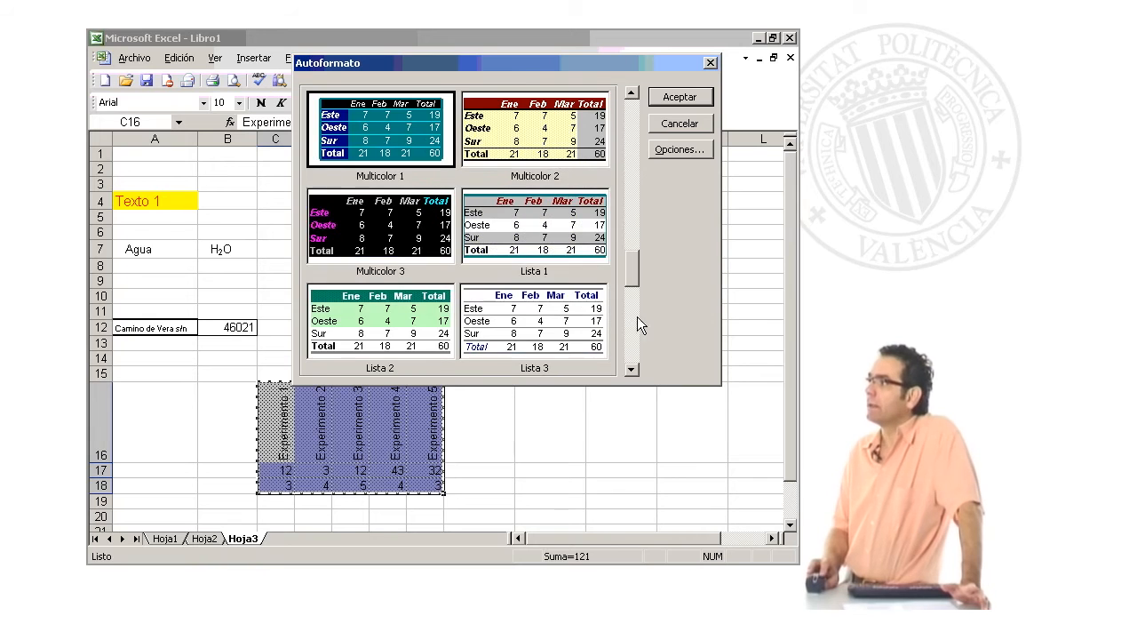
click(582, 322)
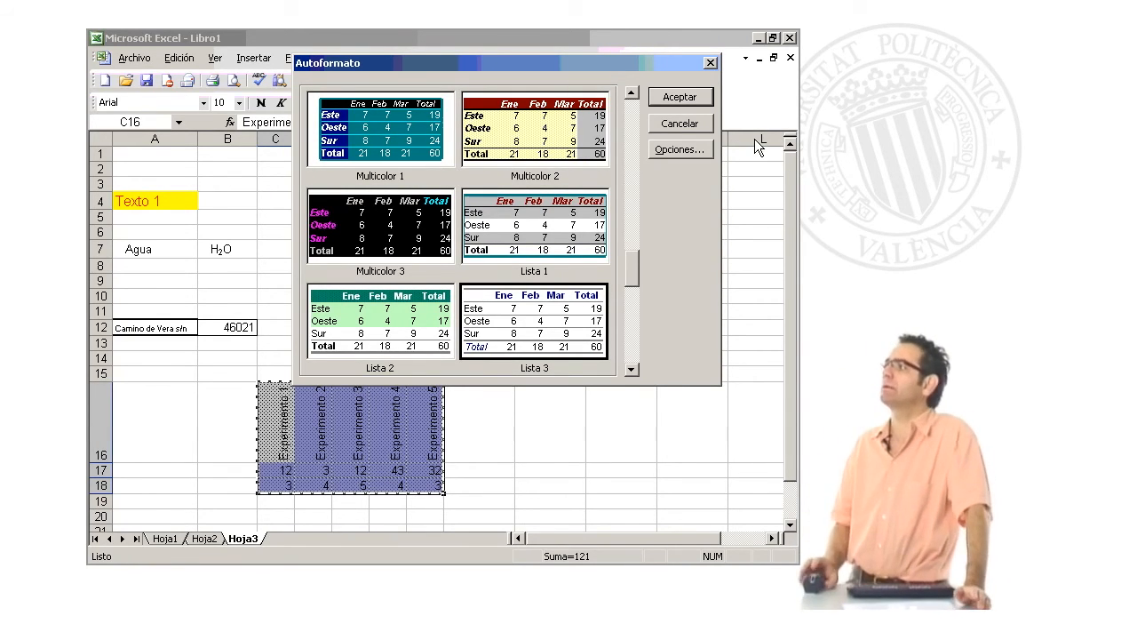
click(700, 99)
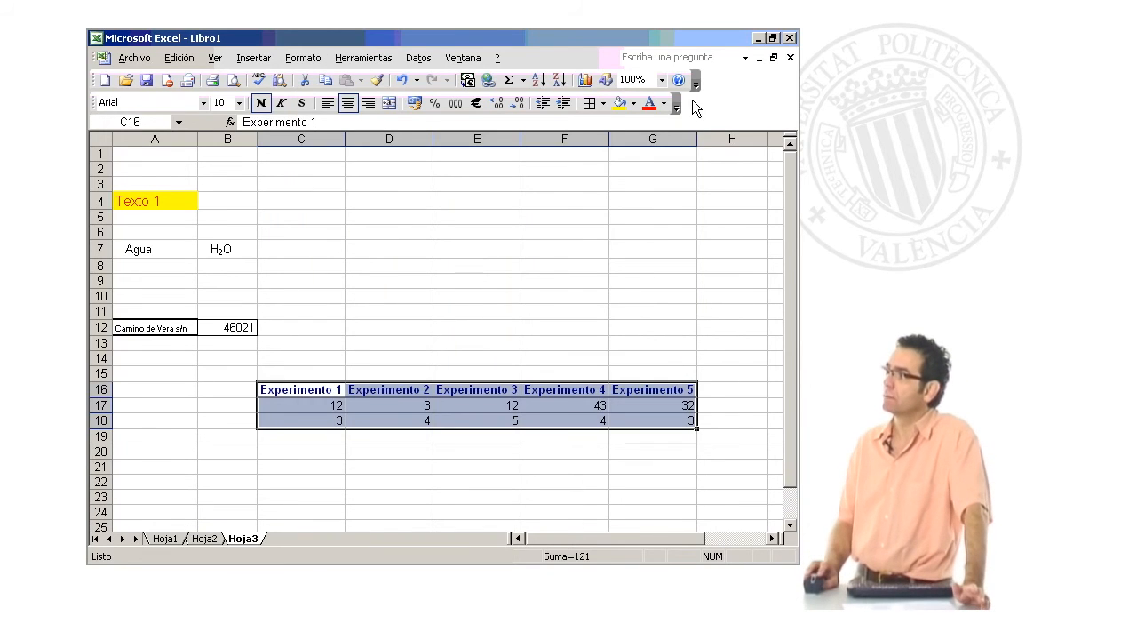
click(568, 265)
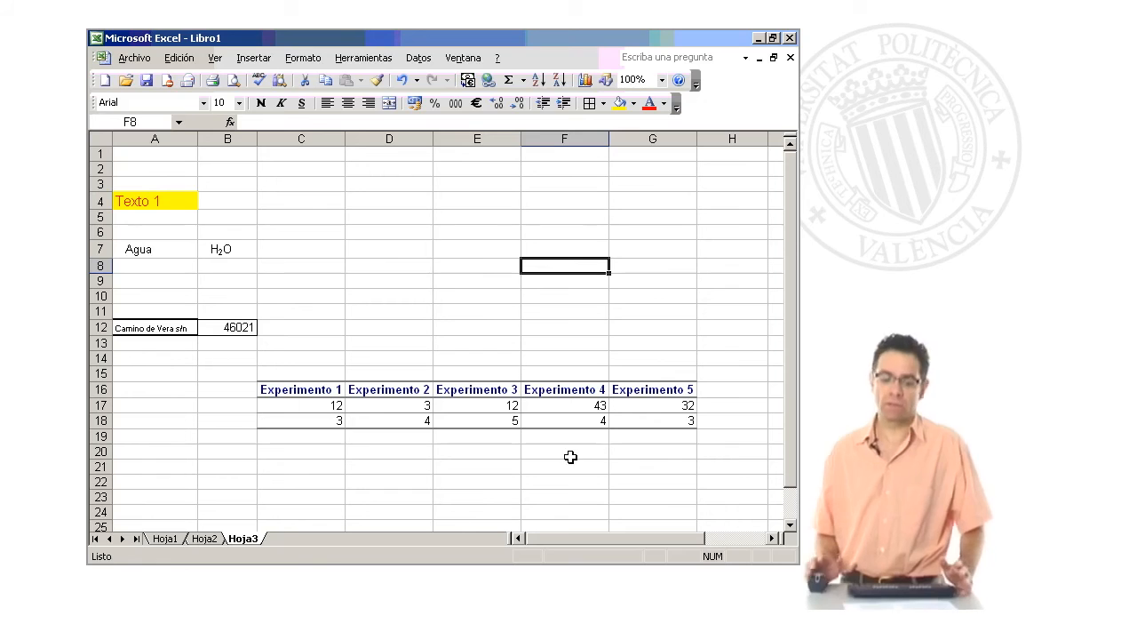
drag(649, 422, 308, 387)
click(615, 463)
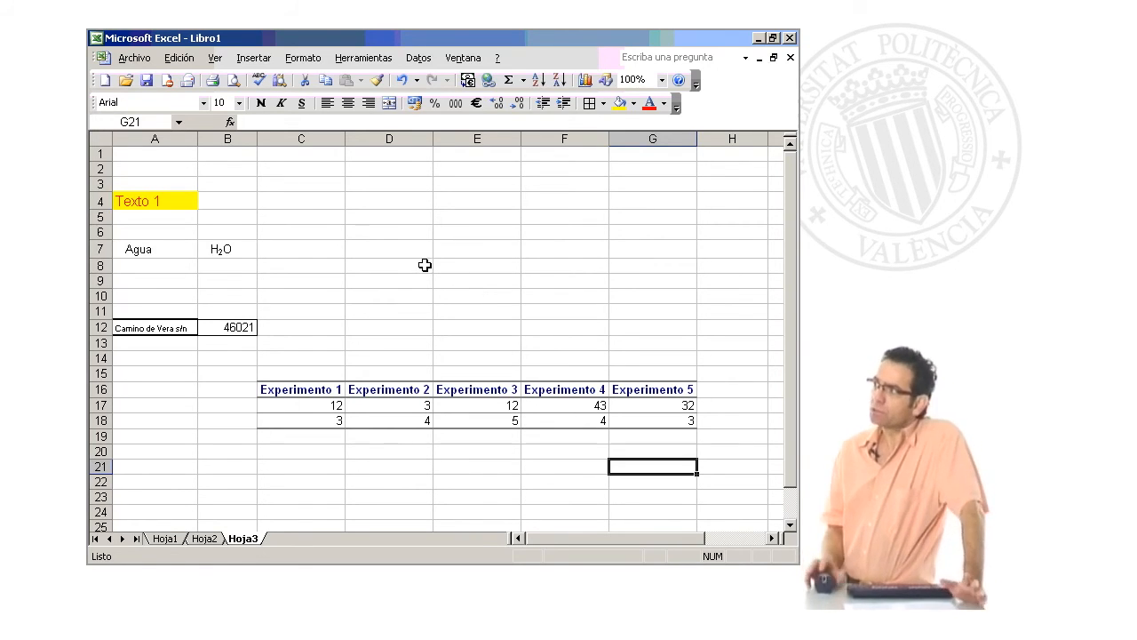
- Enter 23 in cell E3
click(479, 182)
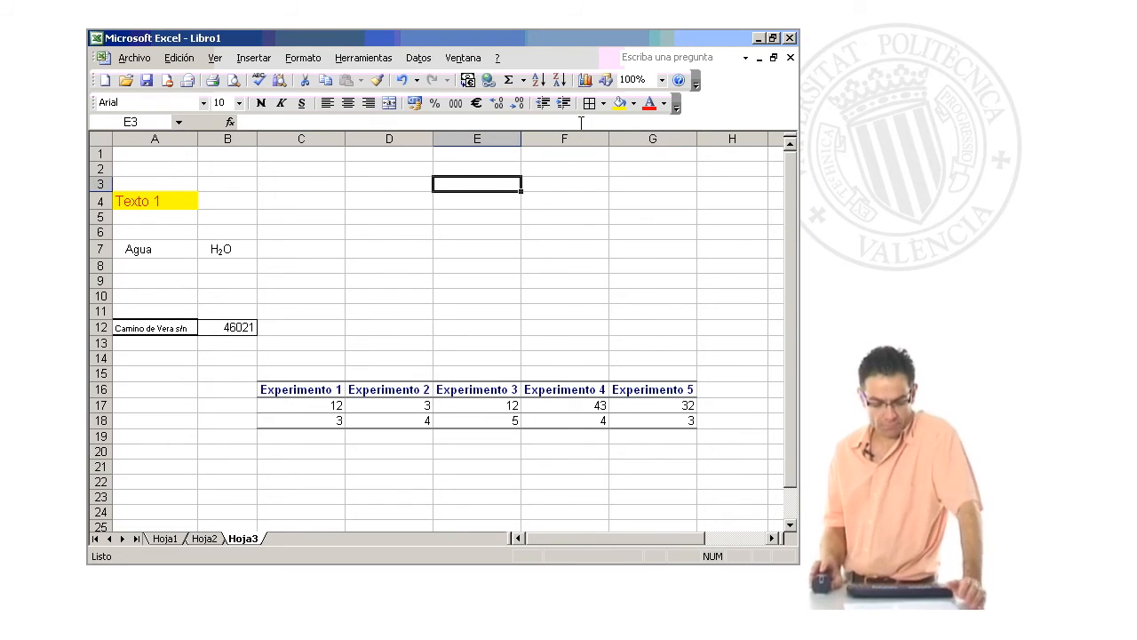
text(23)
key(Return)
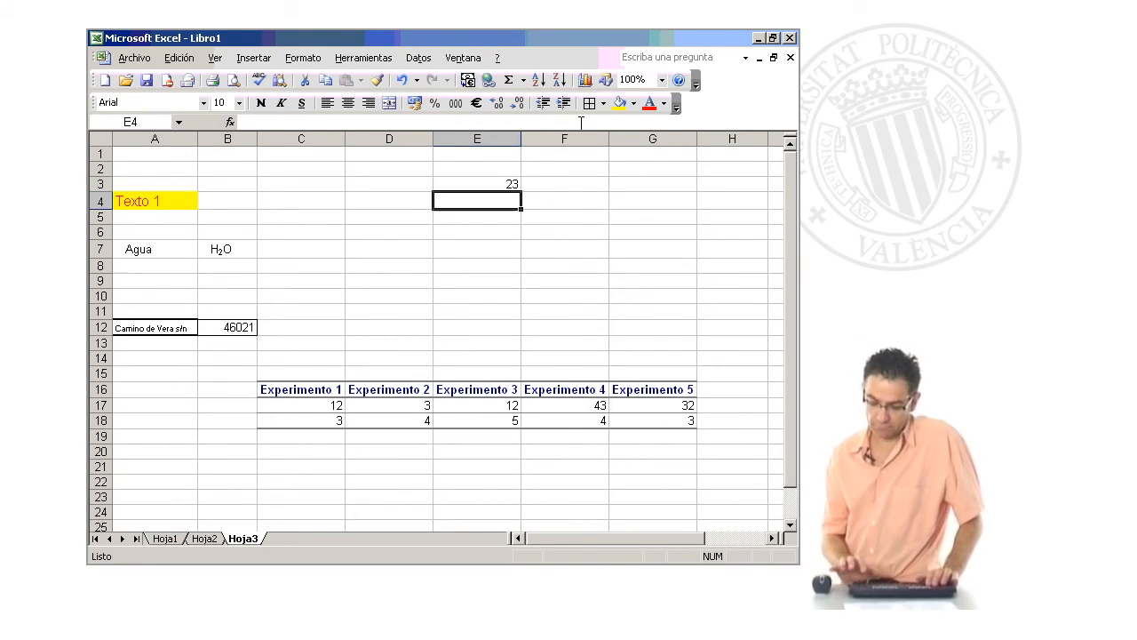
- Copy the value in cell E3 and paste it into cell E4
click(510, 184)
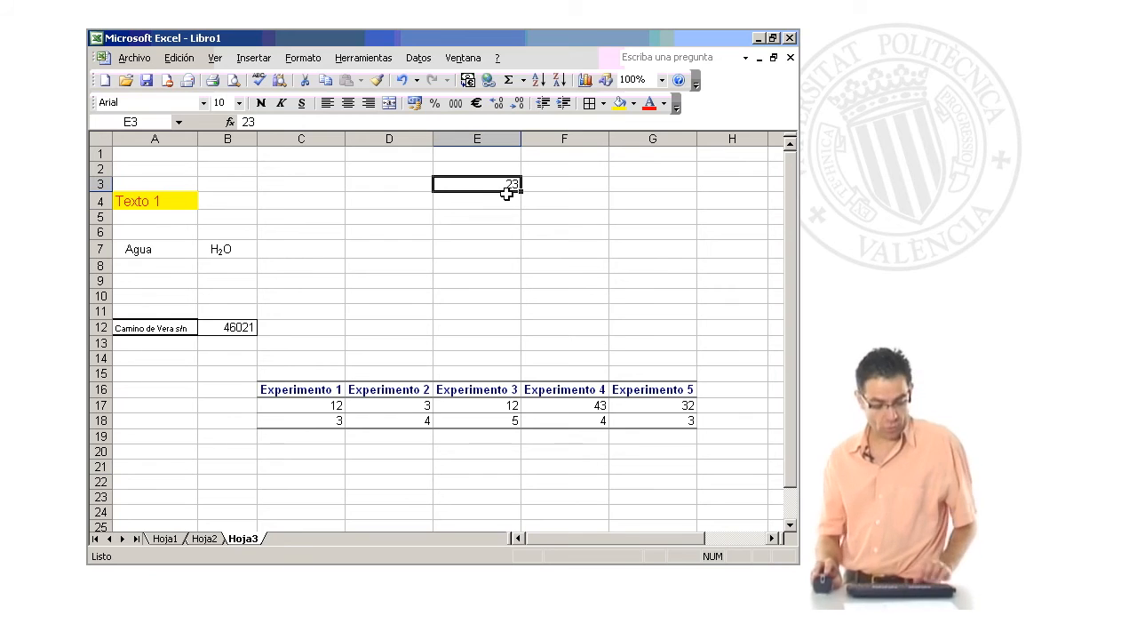
click(181, 59)
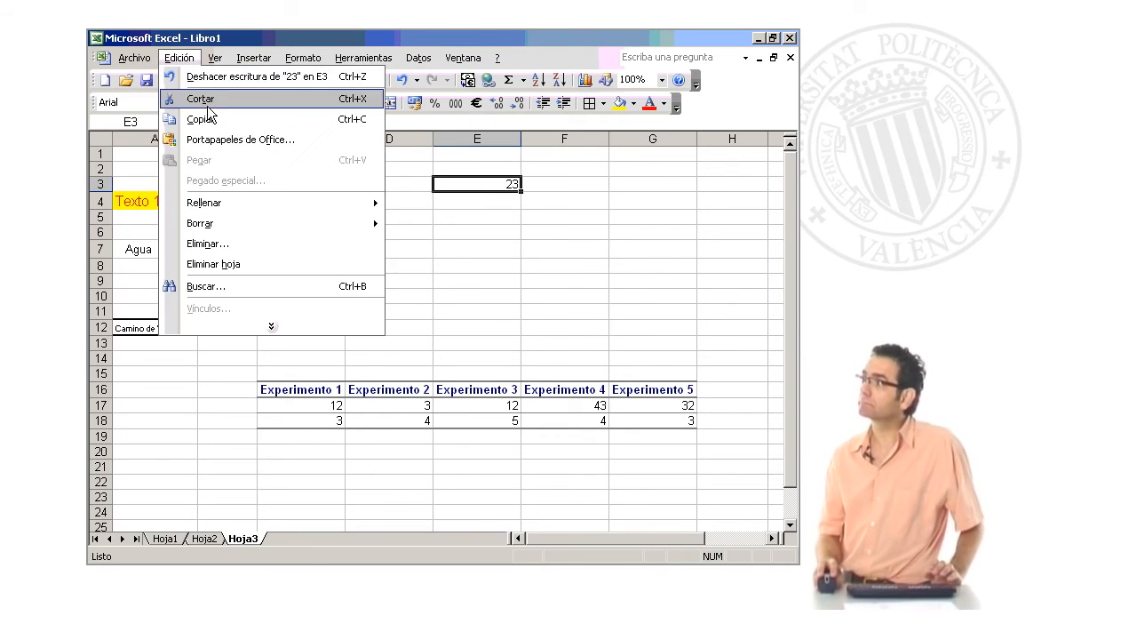
click(201, 98)
click(489, 205)
click(186, 56)
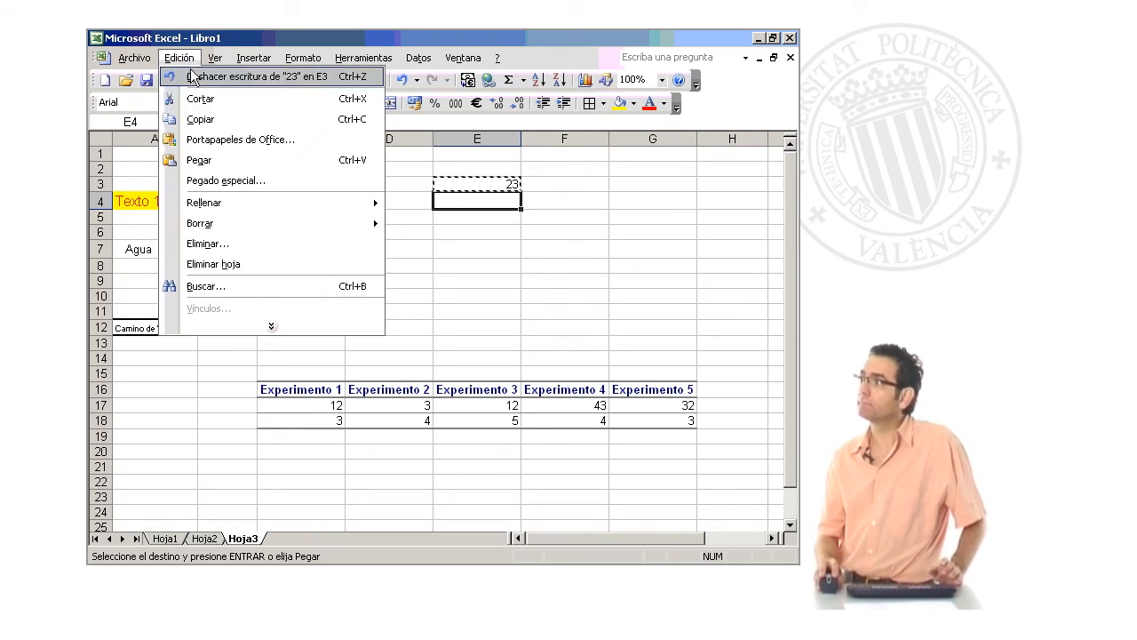
click(248, 164)
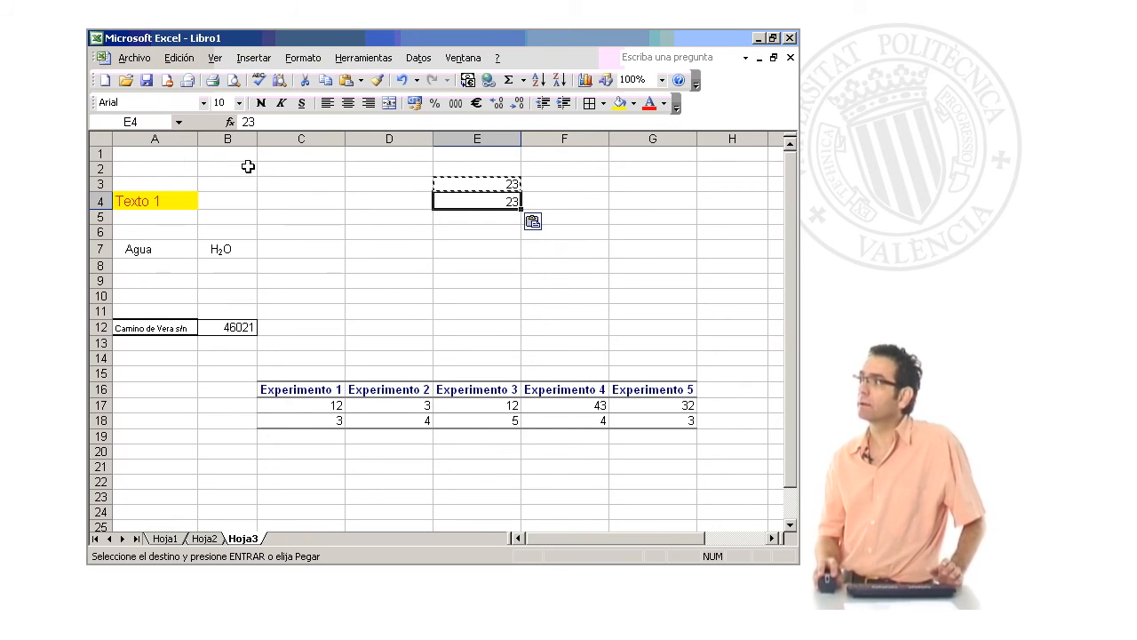
click(573, 252)
- Copy the formatted Texto 1 cell A4 and paste it, formatting included, into cell C4
click(499, 184)
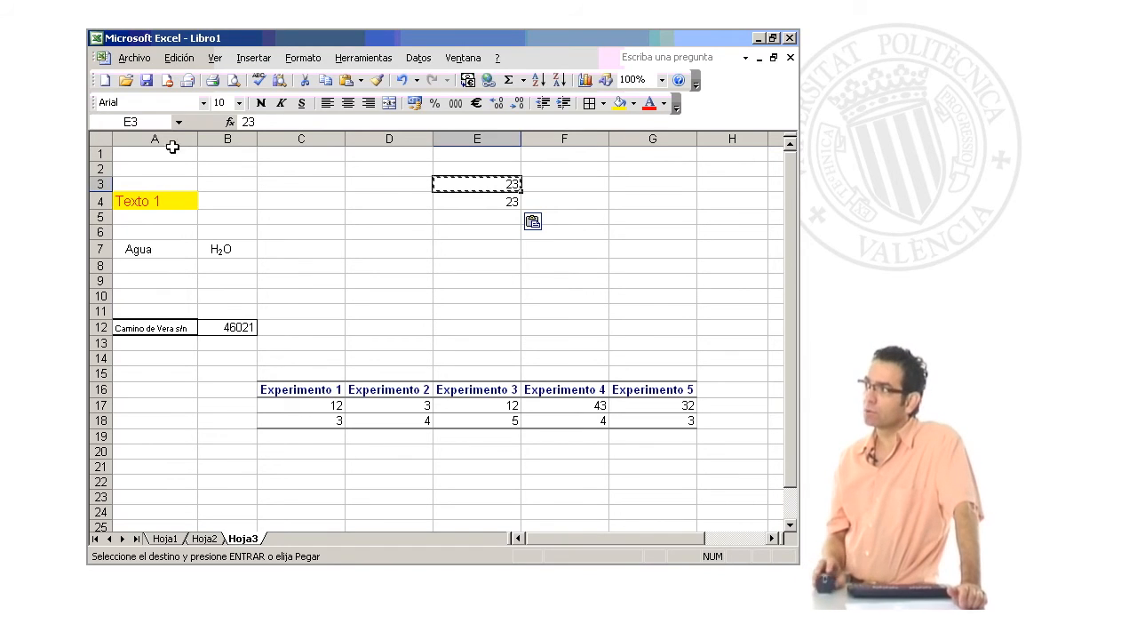
click(150, 201)
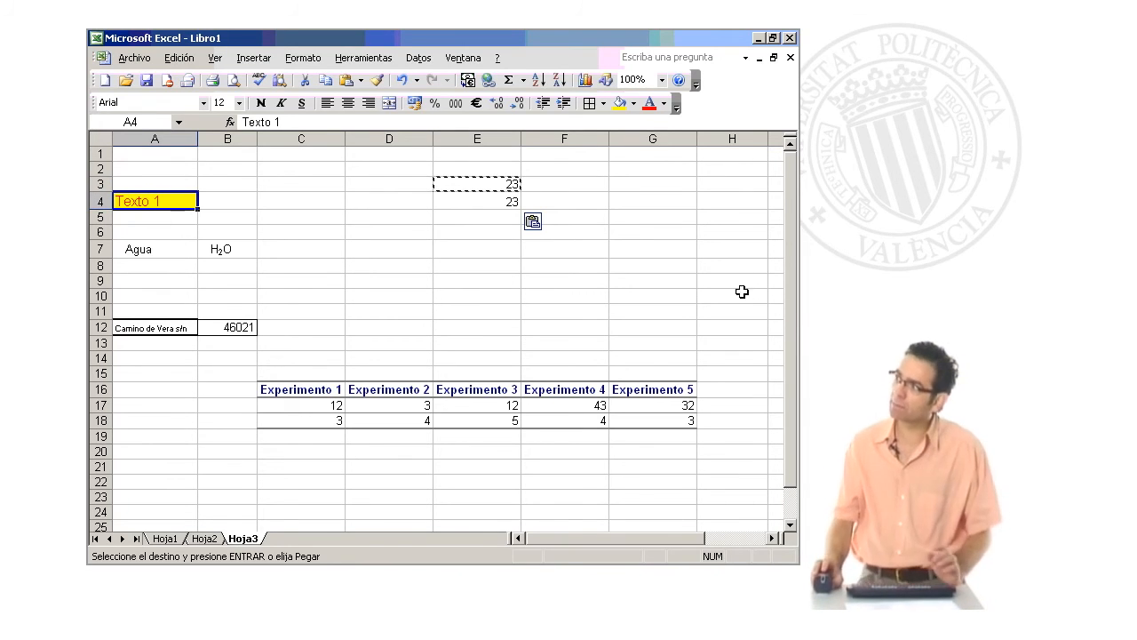
click(179, 58)
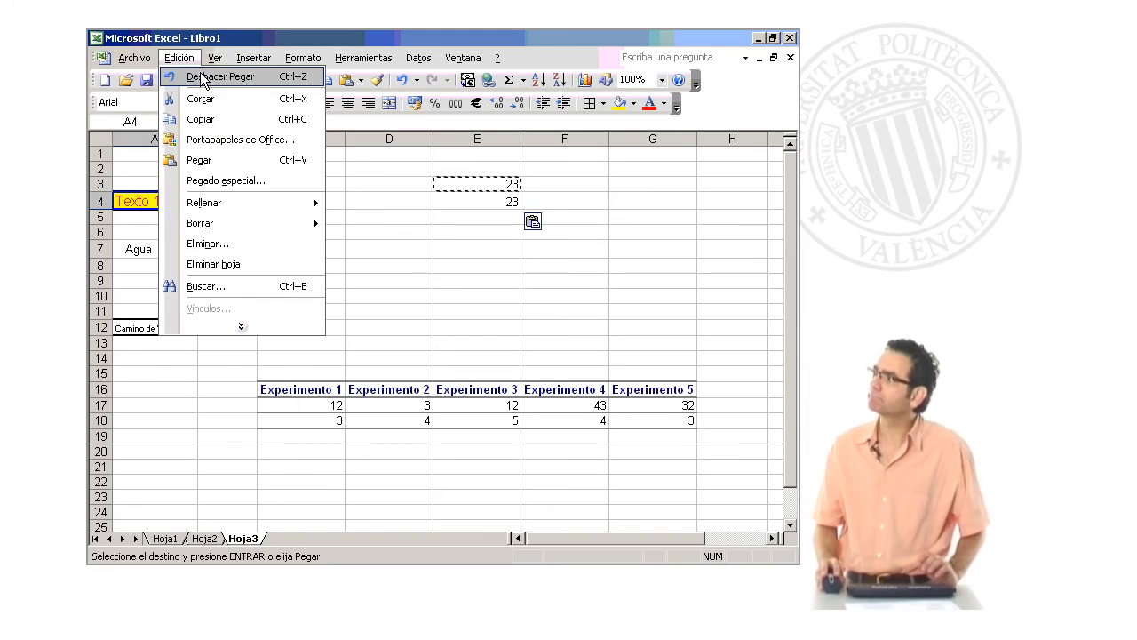
click(211, 118)
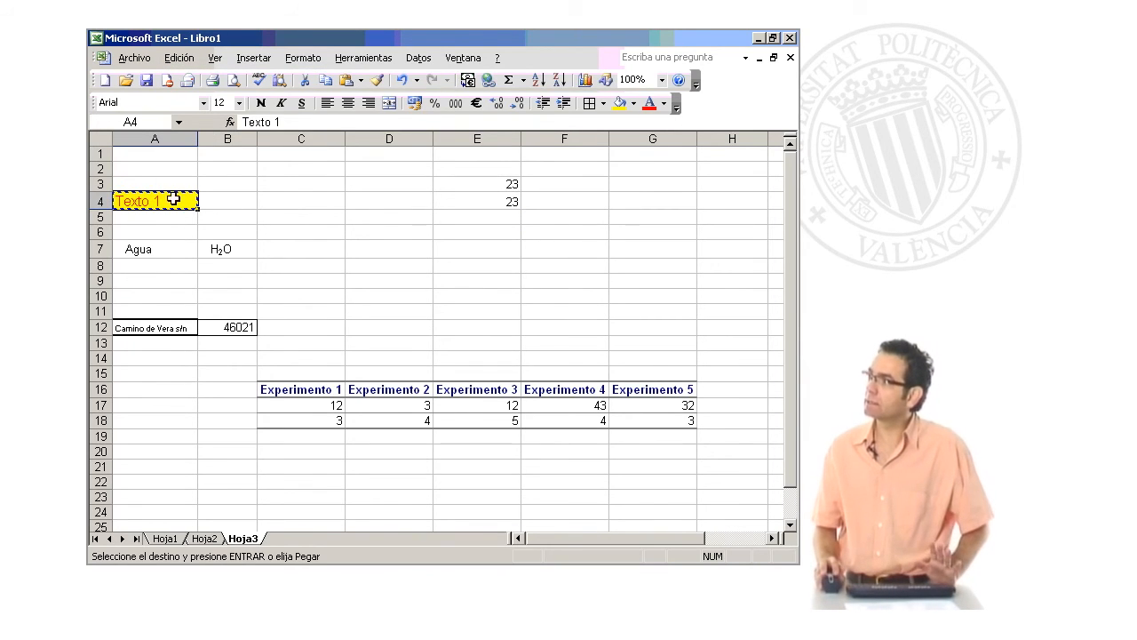
click(276, 203)
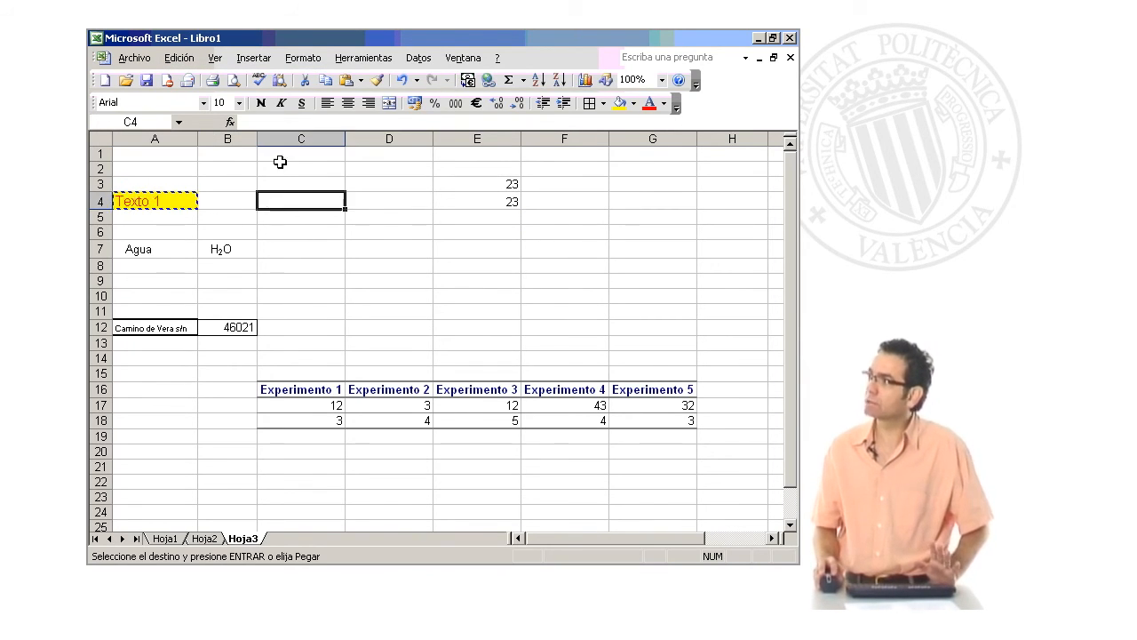
click(178, 58)
click(211, 159)
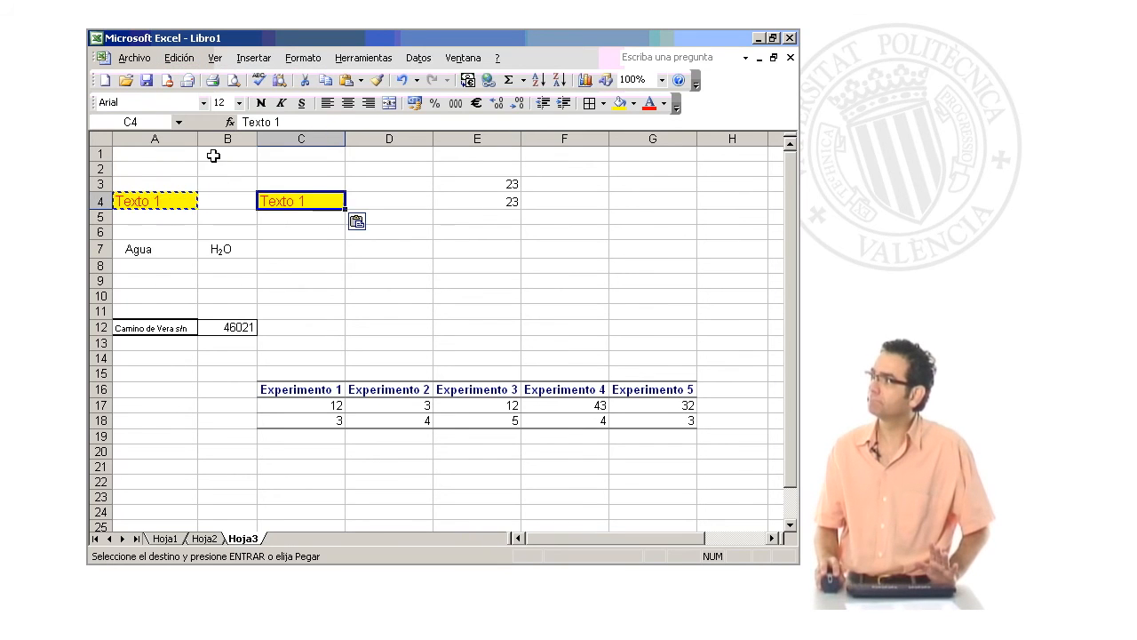
click(398, 236)
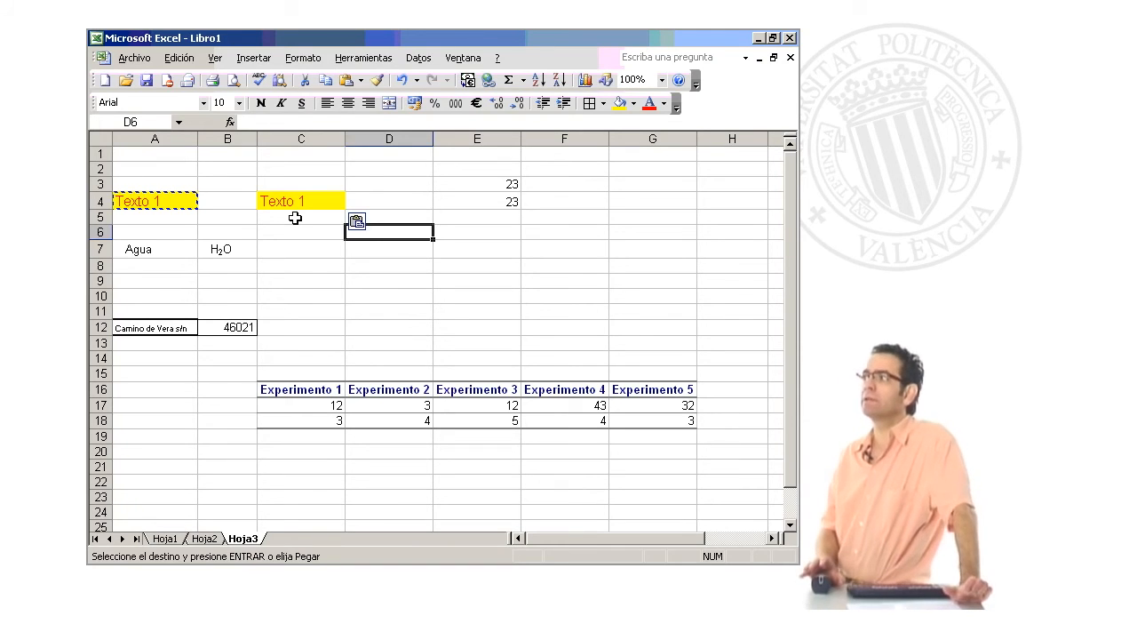
- Increase the decimals of the experiment values in C17:G18 to one decimal place
click(323, 407)
drag(322, 407, 700, 428)
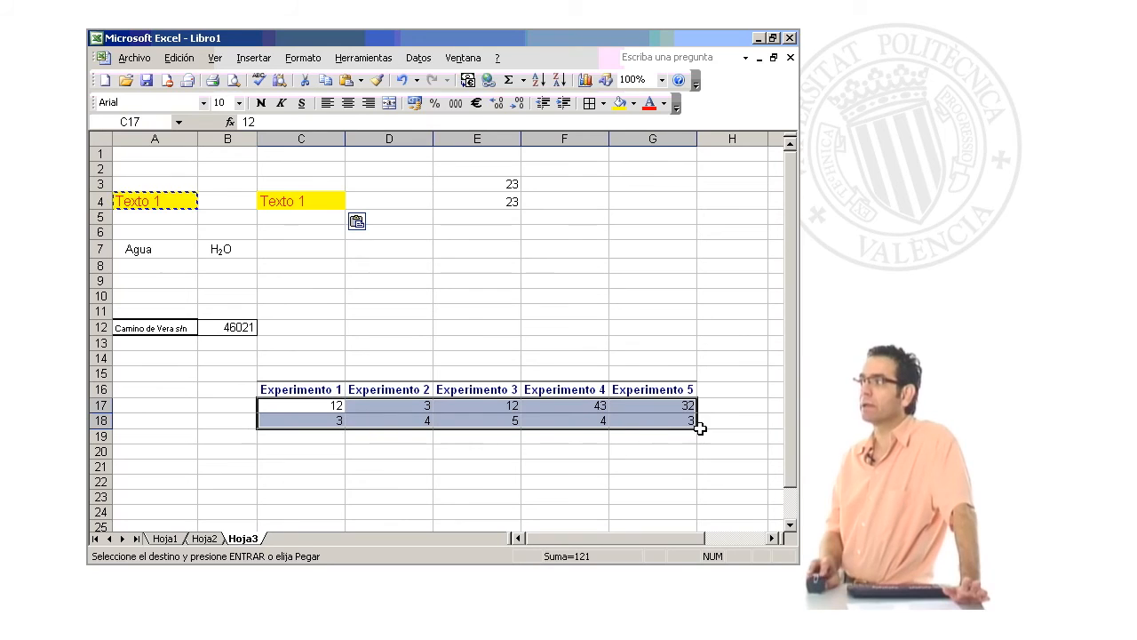
click(497, 103)
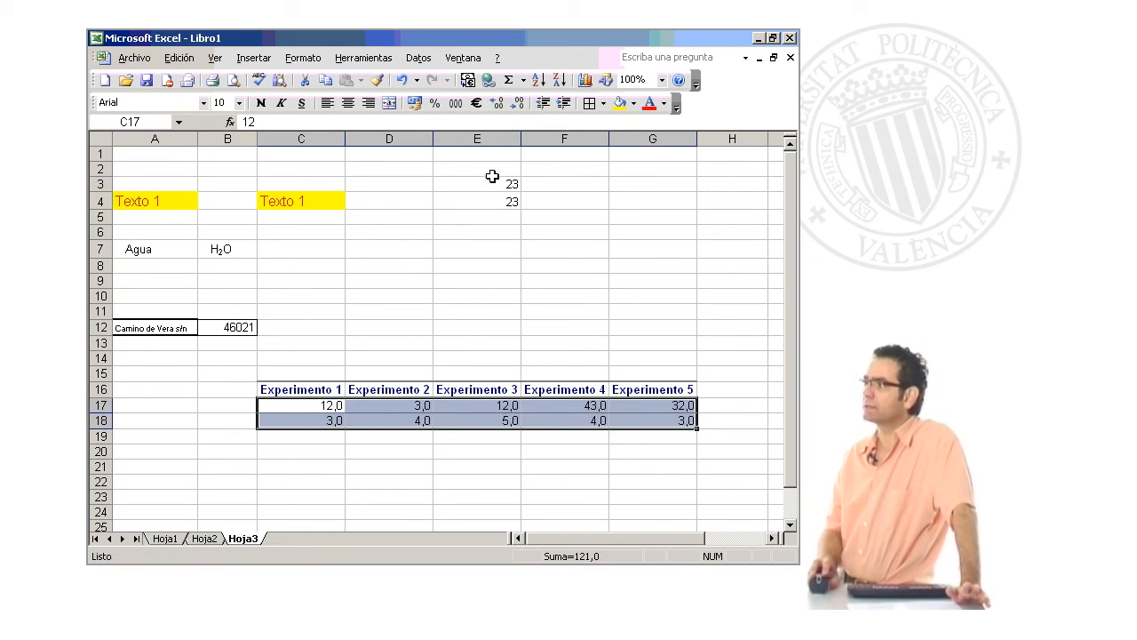
click(587, 265)
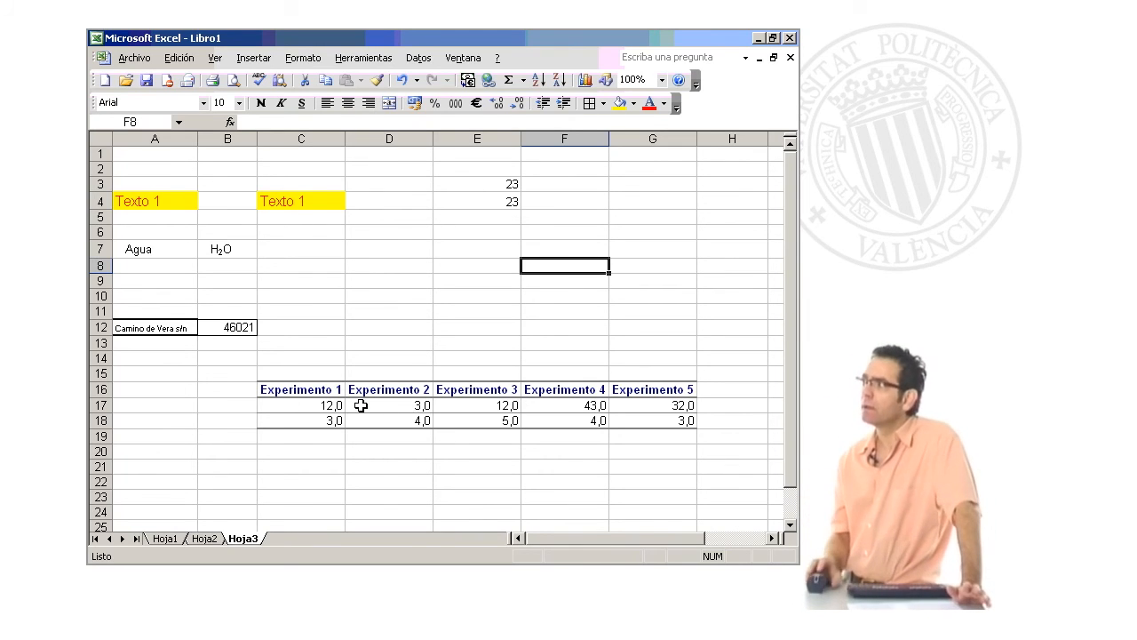
- Copy cell E4 and paste it over the second value of Experimento 3 in cell E18
click(484, 205)
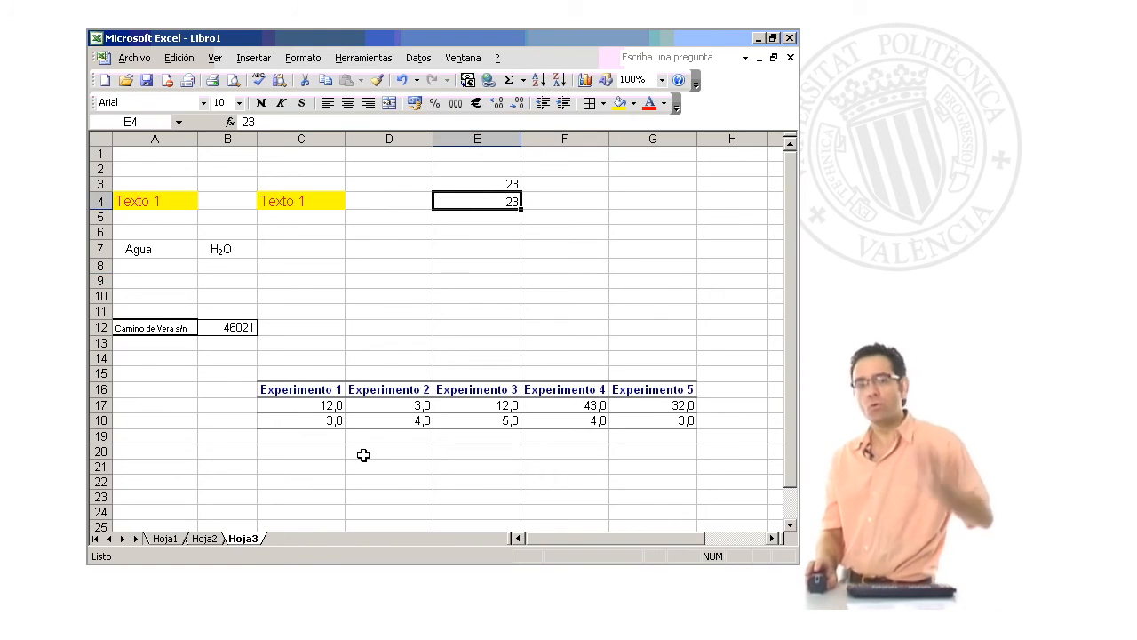
click(179, 58)
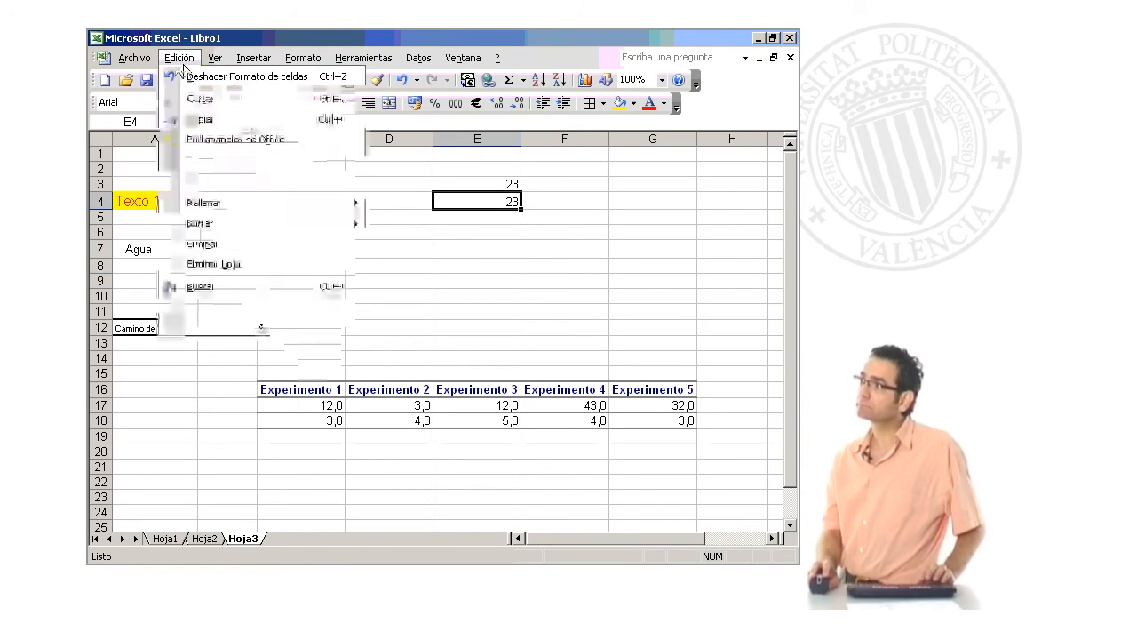
click(191, 117)
click(480, 421)
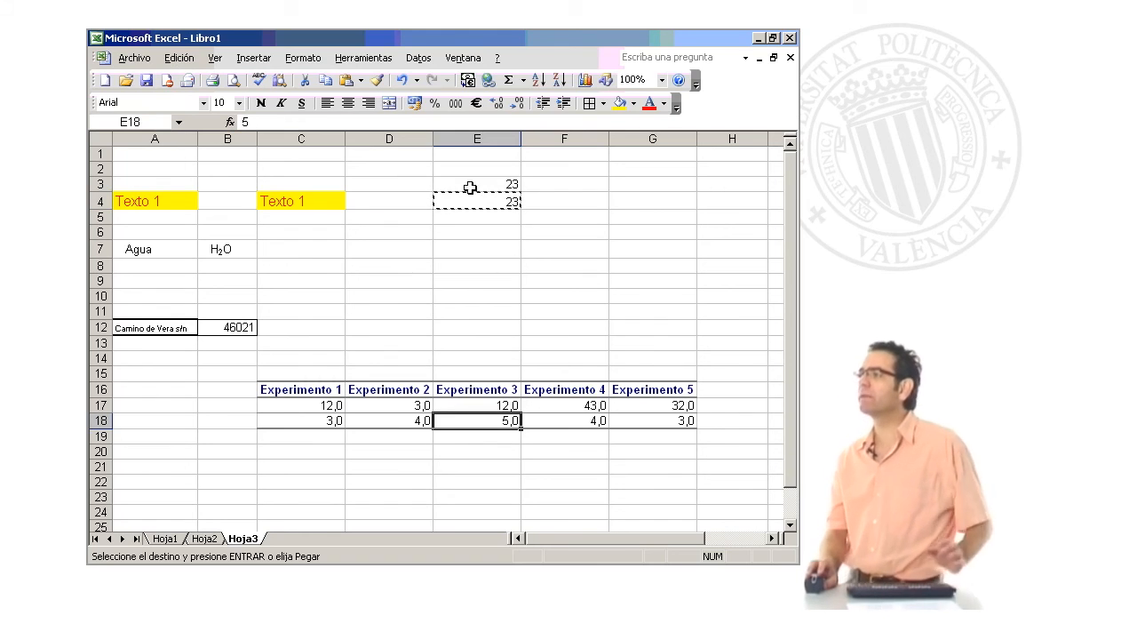
click(179, 58)
click(201, 160)
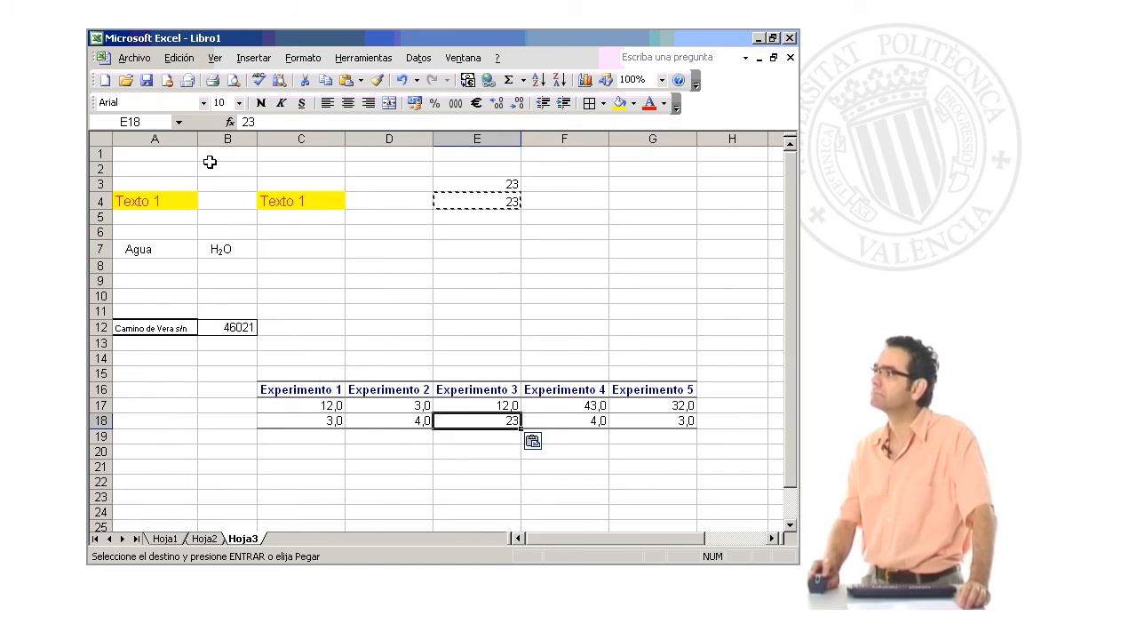
click(541, 277)
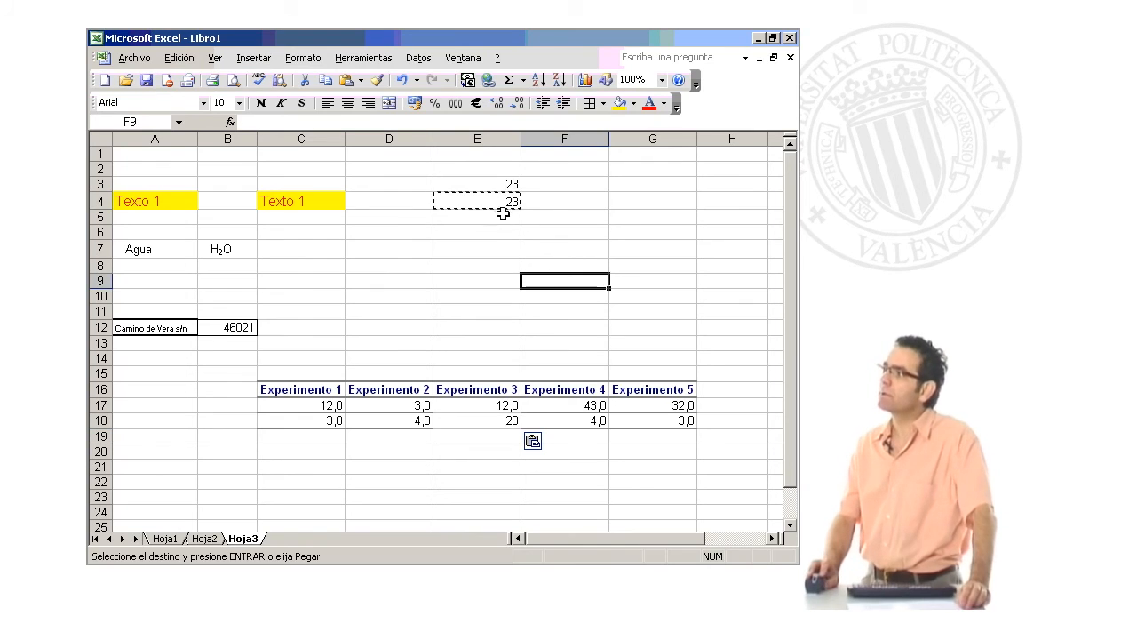
- Examine how pasted cell E18 is formatted compared with its source cell and the neighbouring table values
click(608, 268)
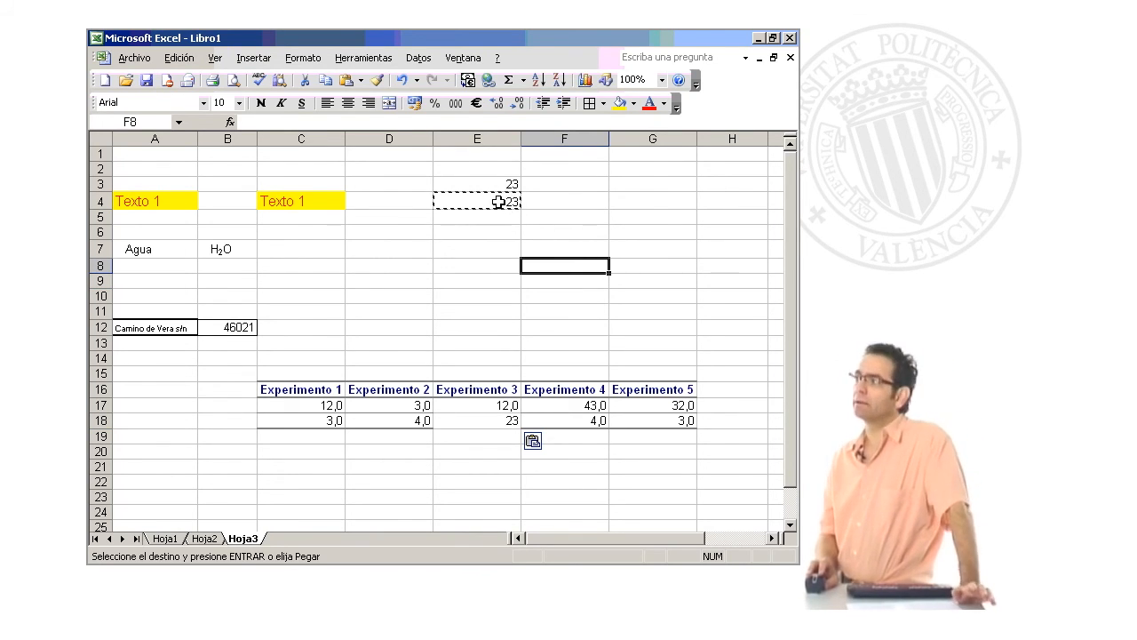
click(468, 423)
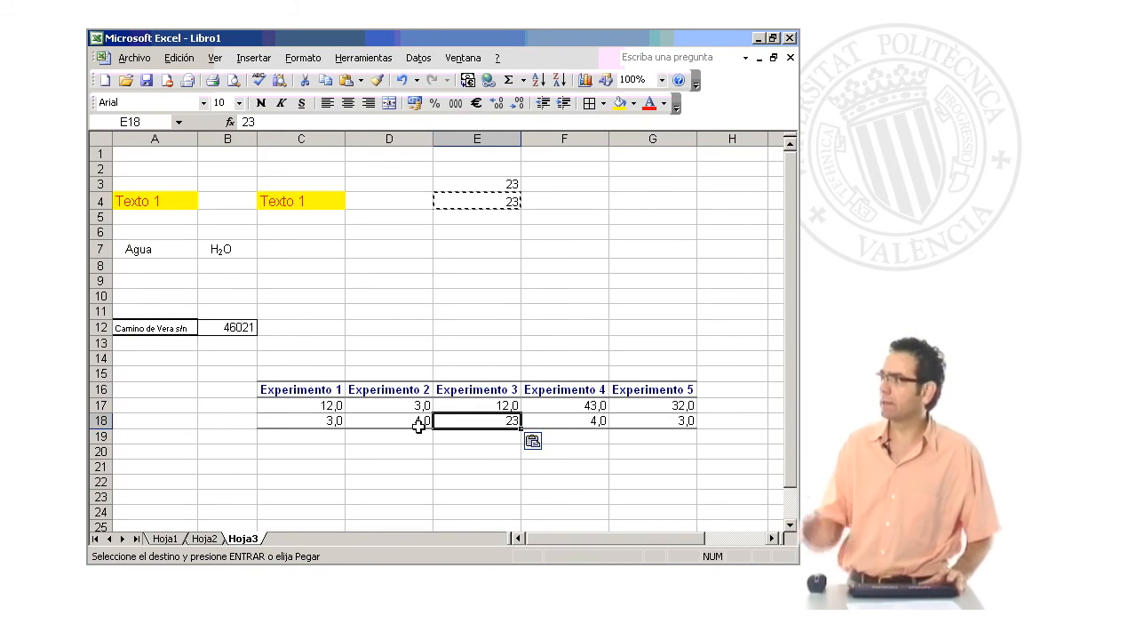
click(468, 452)
click(474, 425)
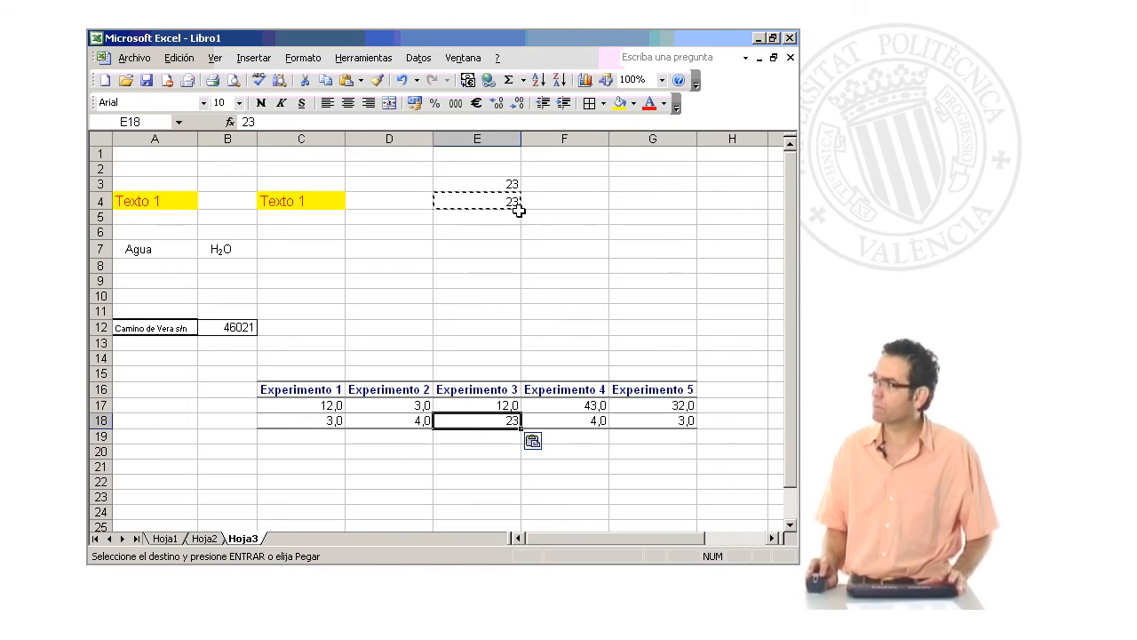
click(478, 294)
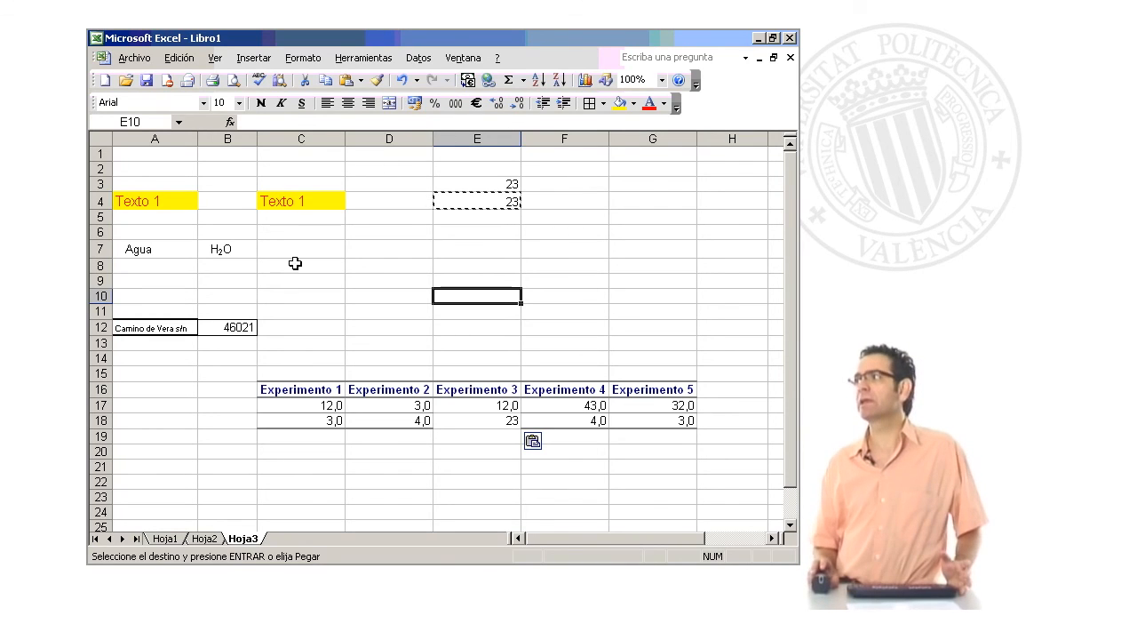
click(336, 267)
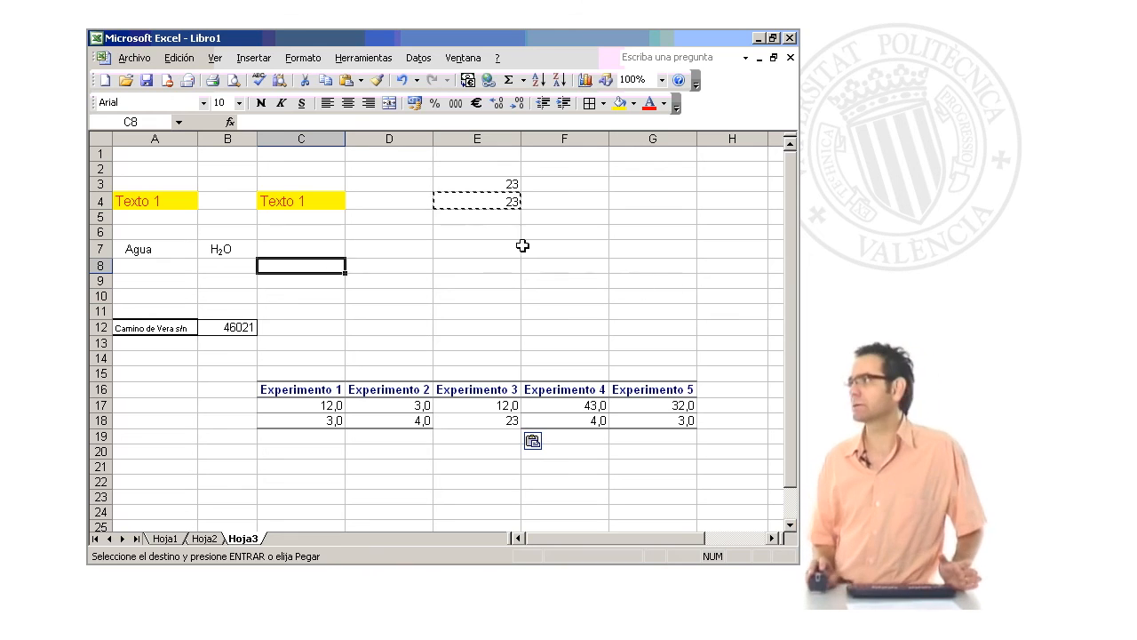
click(488, 183)
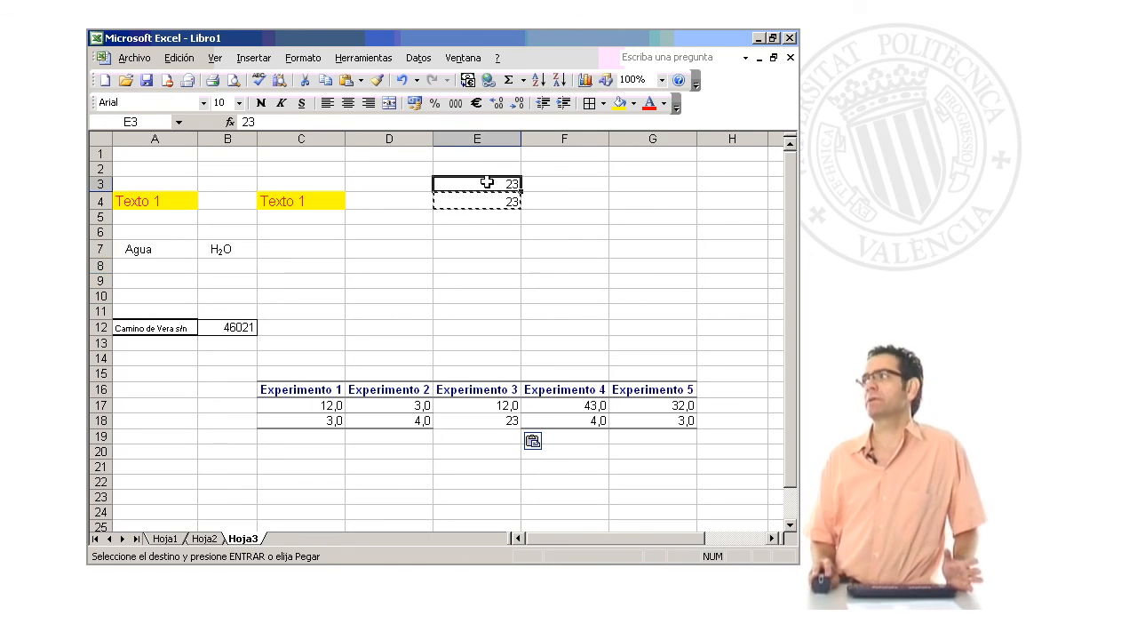
click(478, 231)
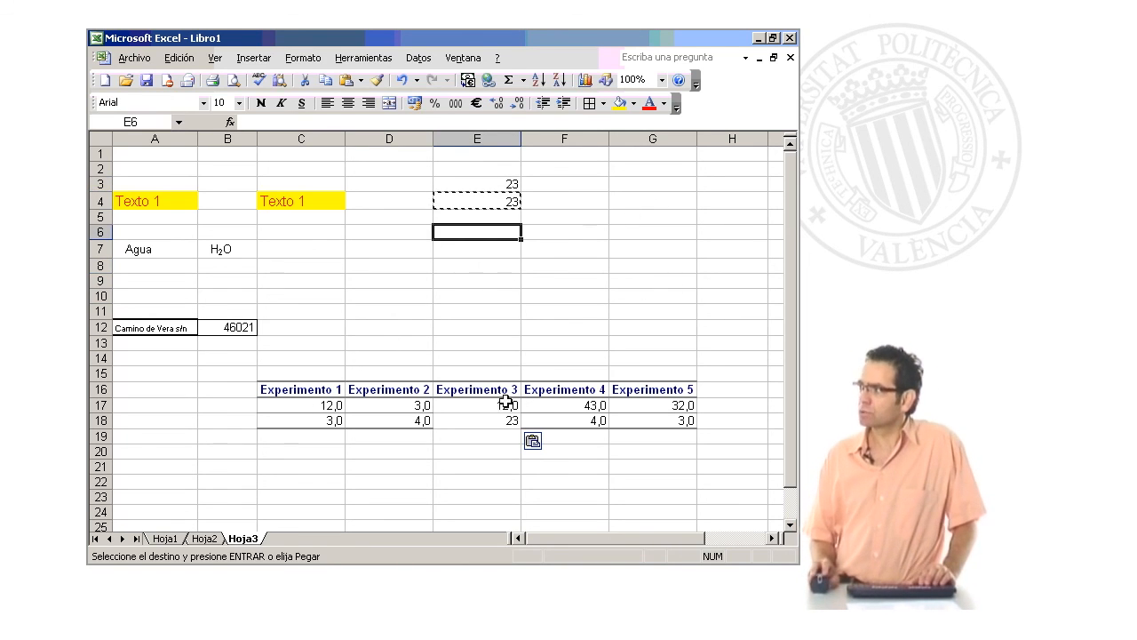
- Enter the values 23, 123, 32 and 43 down column G in cells G3 to G6
click(654, 181)
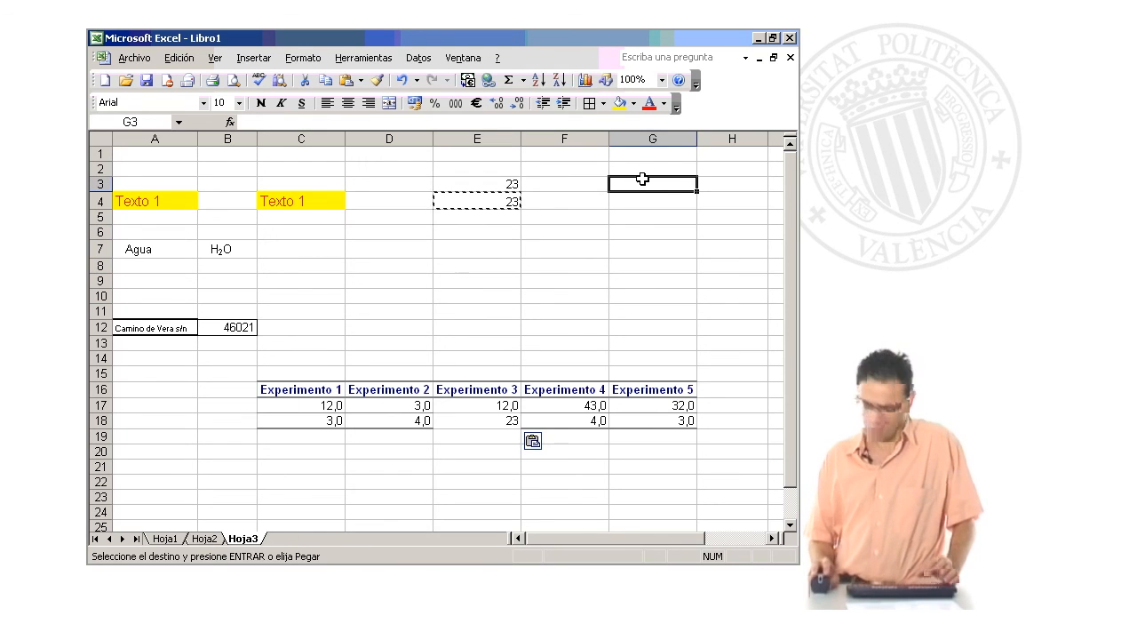
key(Return)
text(123)
key(Return)
text(32)
key(Return)
text(43)
key(Return)
drag(678, 184, 676, 236)
drag(664, 184, 662, 232)
click(629, 268)
- Try to enter 23.4 with a decimal point in cell G7
click(651, 247)
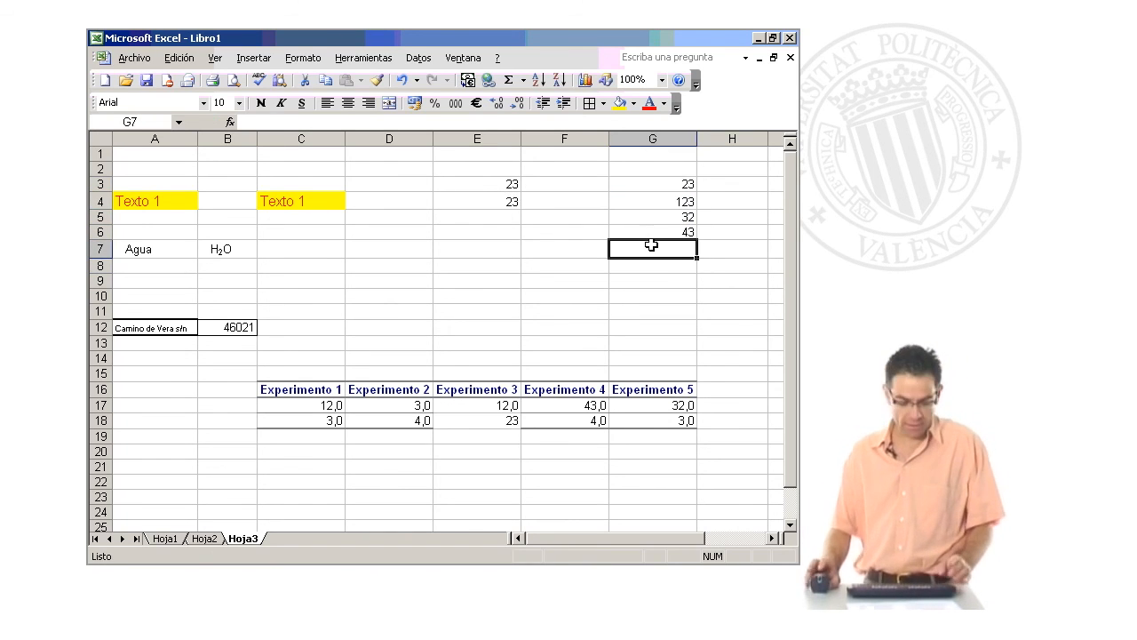
text(23.4)
key(Return)
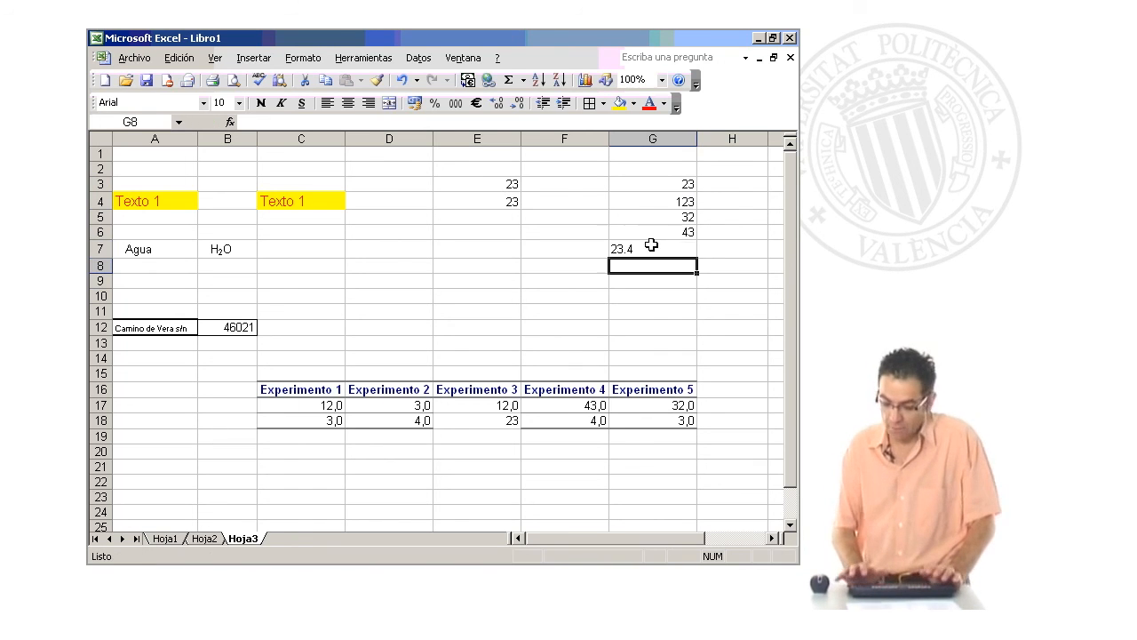
- Replace the entry in cell G7 with 23,4, using a decimal comma
click(664, 251)
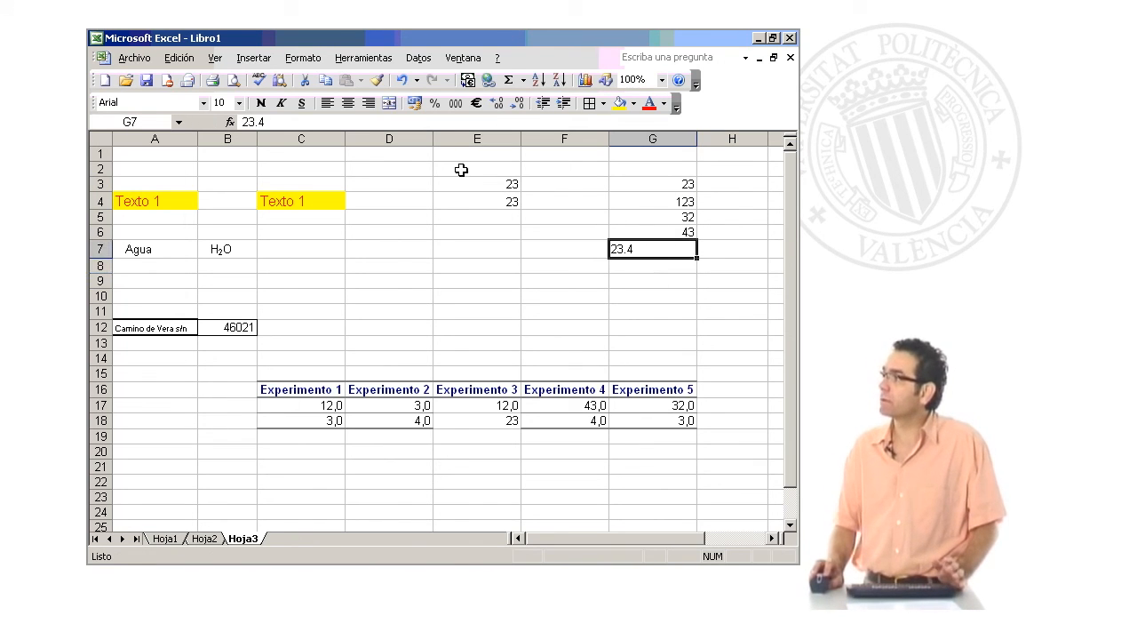
text(2)
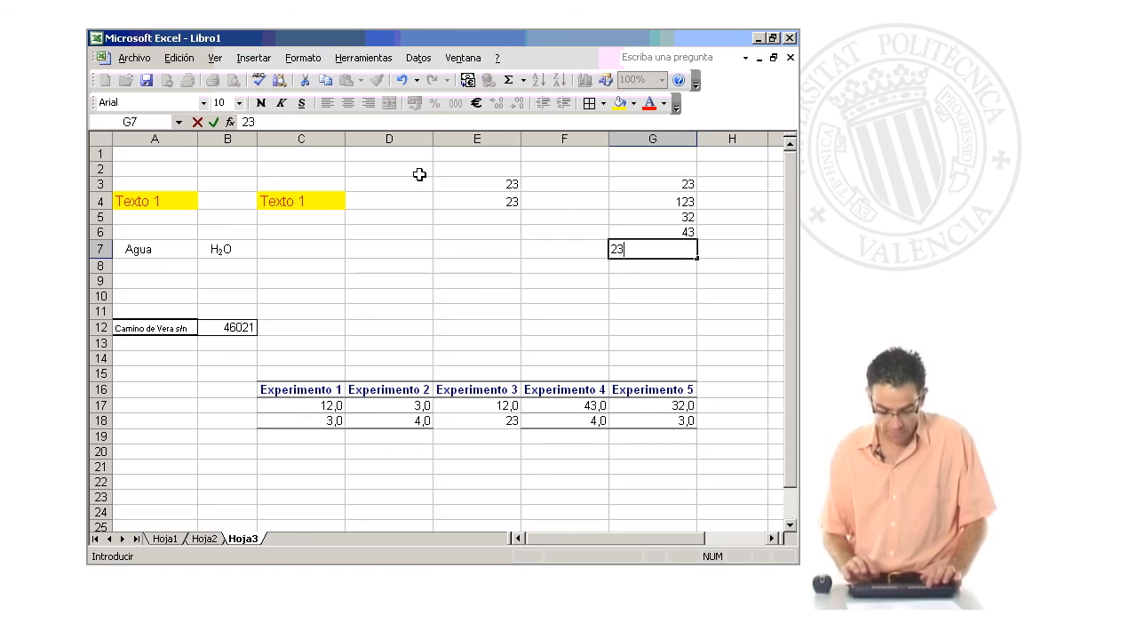
key(Return)
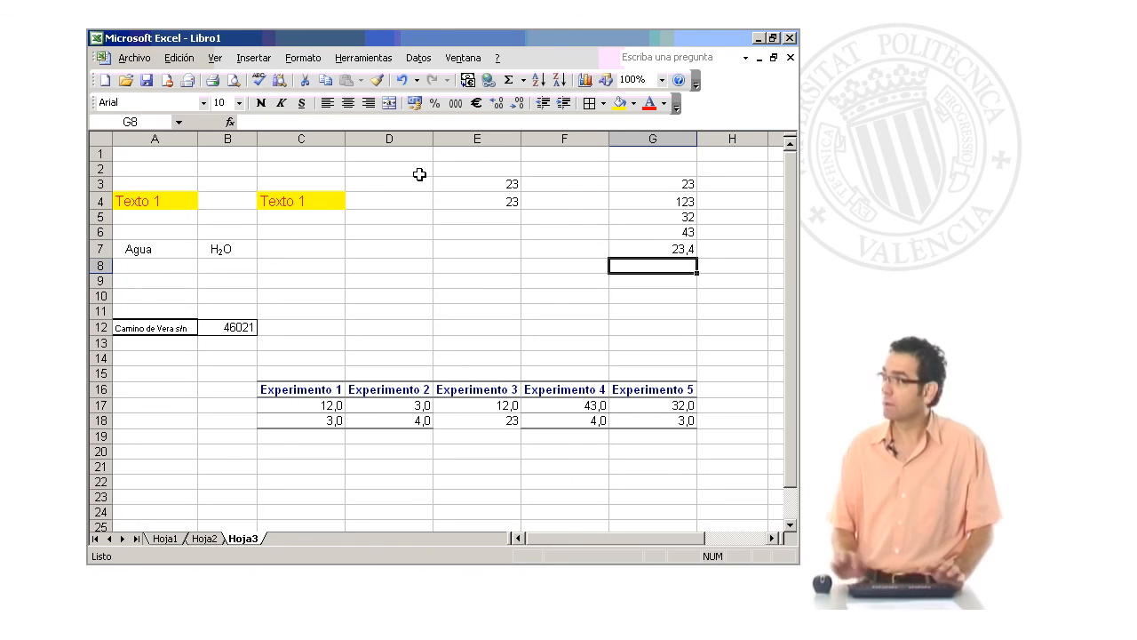
click(624, 311)
- Increase the decimals of the values in G3:G7 to one decimal place
drag(667, 185, 658, 249)
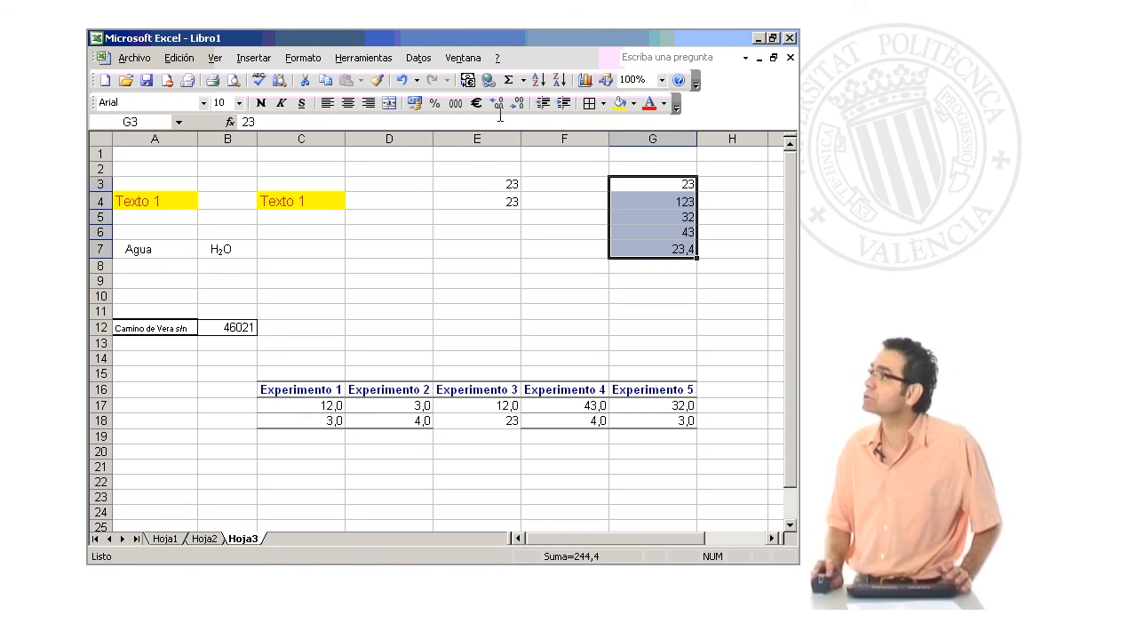
click(499, 103)
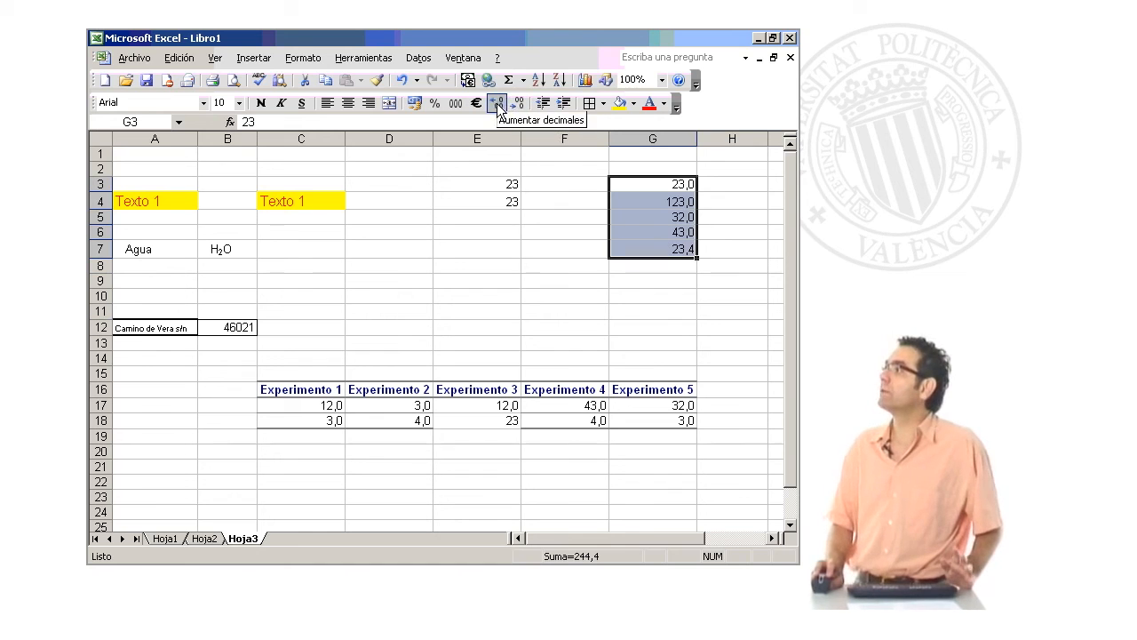
click(690, 332)
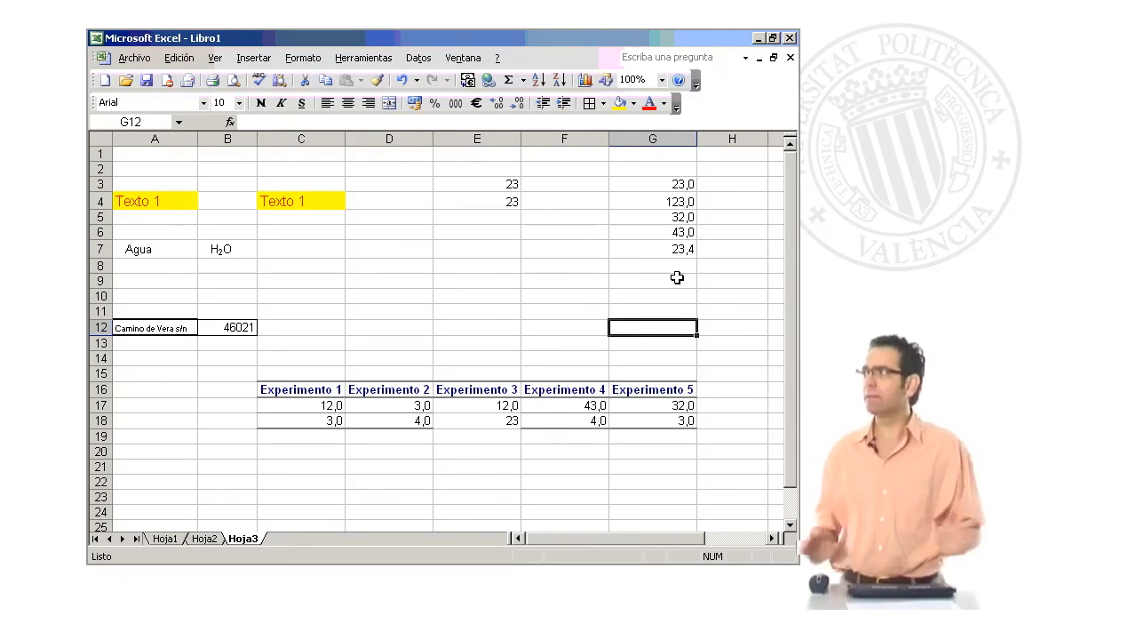
- Enter the label Dato 1 in cell F3 and fill the series down through F7, up to Dato 5
click(580, 188)
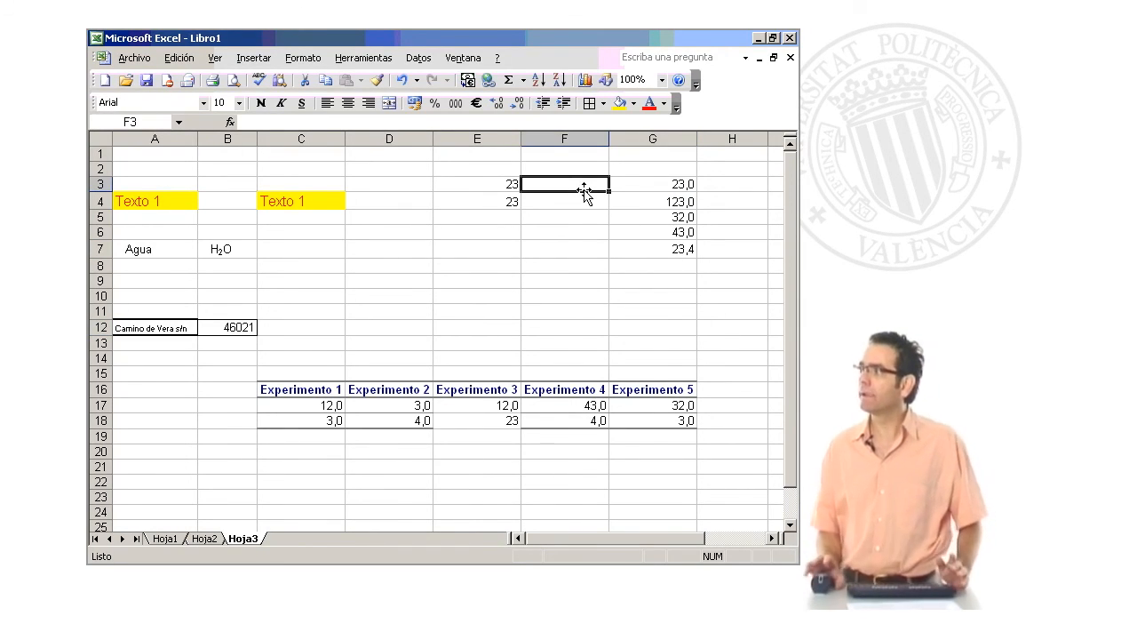
text(Dat)
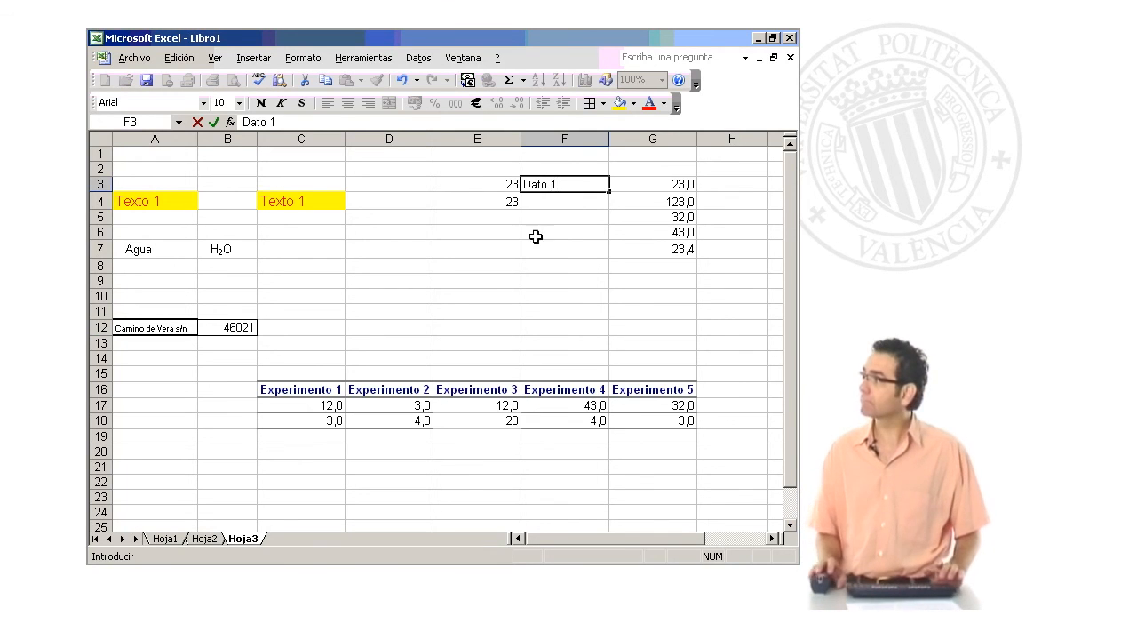
text(o 1)
click(536, 249)
click(558, 185)
drag(609, 190, 602, 255)
click(683, 269)
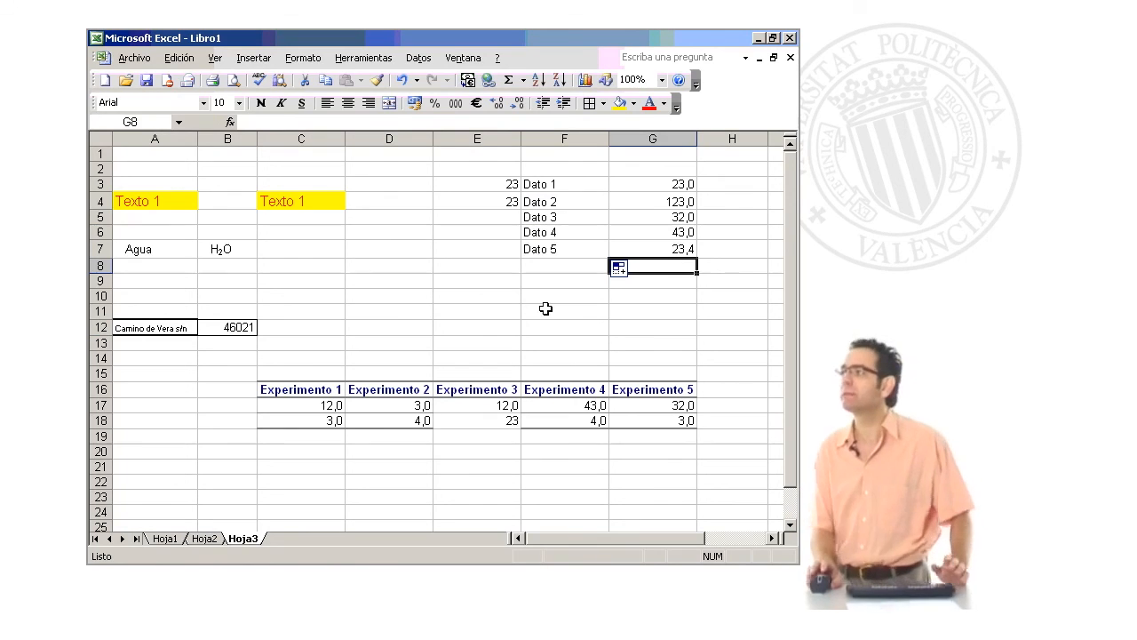
- Clear the contents of cells E3 and E4
drag(477, 183, 477, 213)
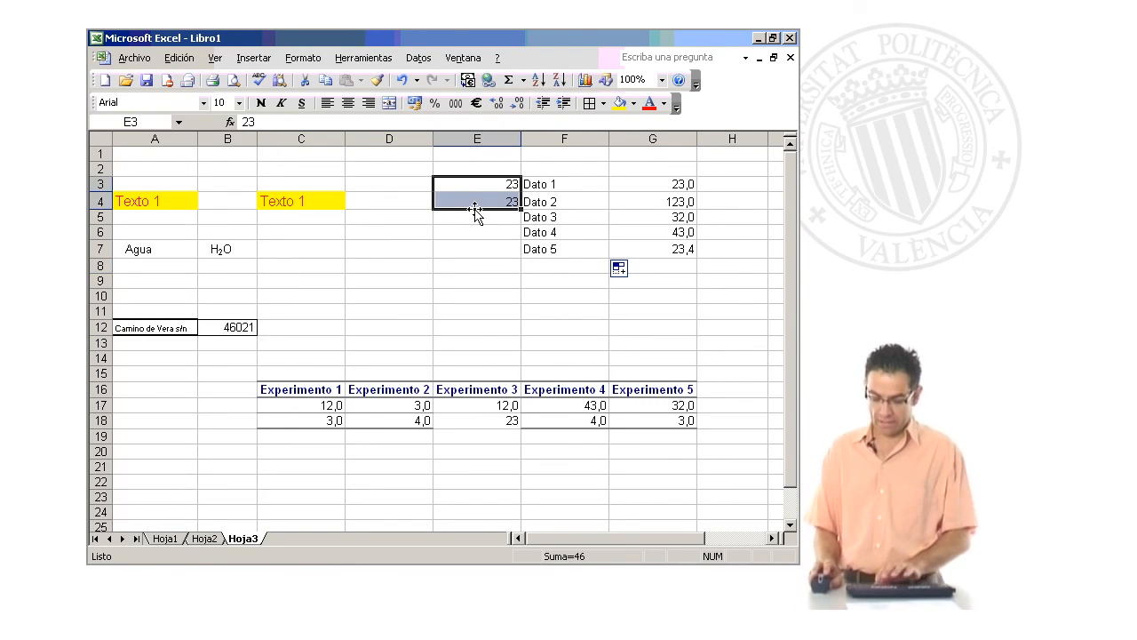
key(Delete)
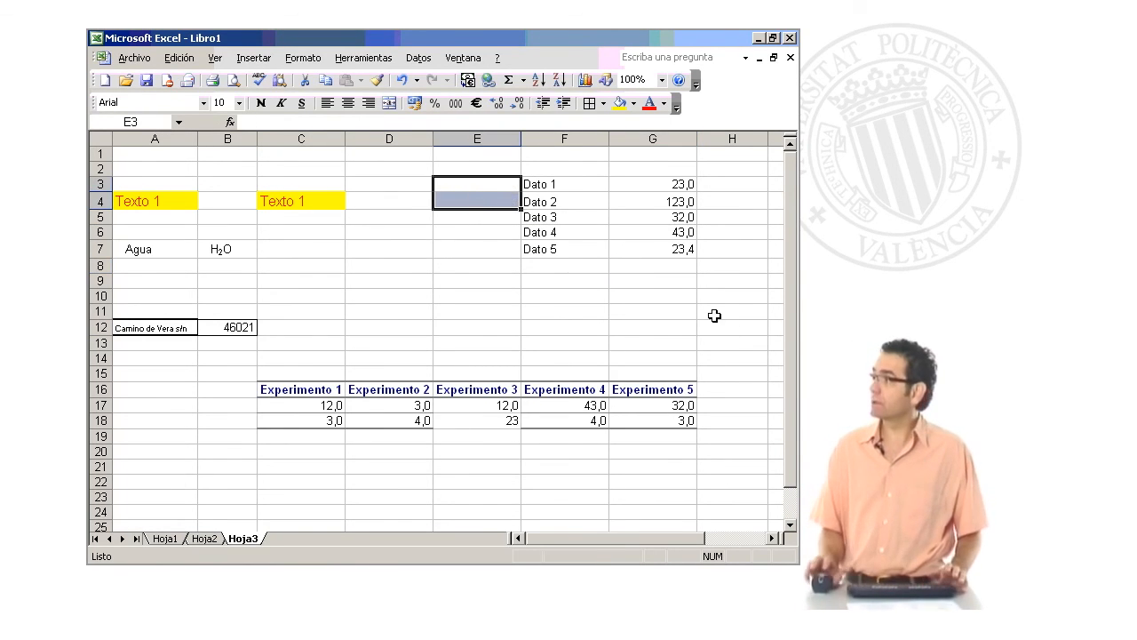
click(716, 342)
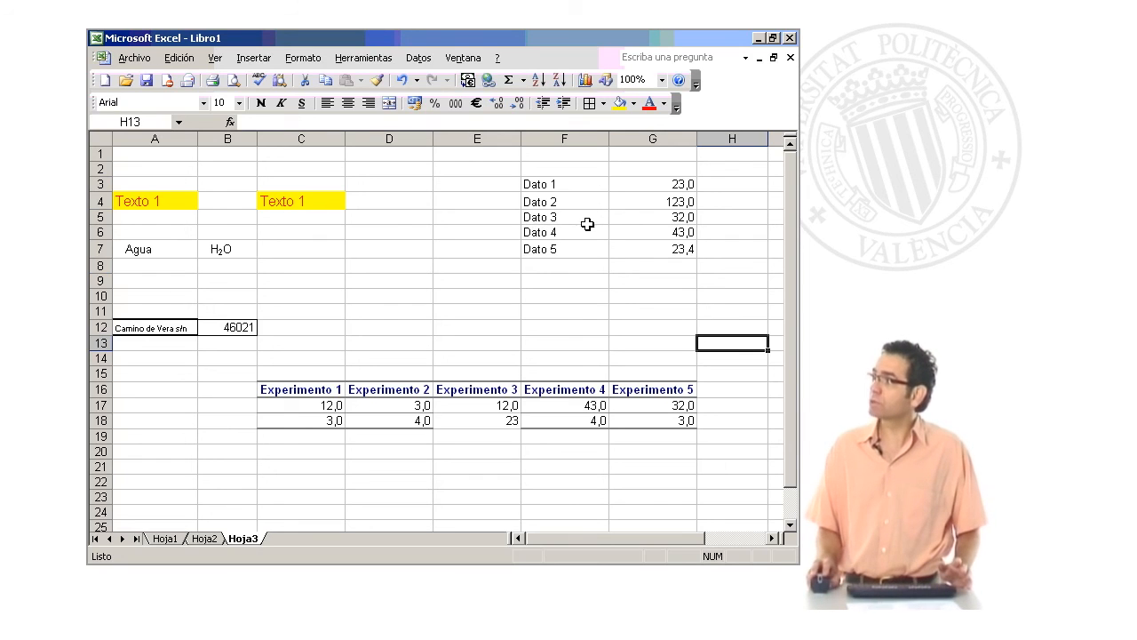
- Apply the Clásico 1 AutoFormat to the labels and values in F3:G7
drag(553, 186, 640, 256)
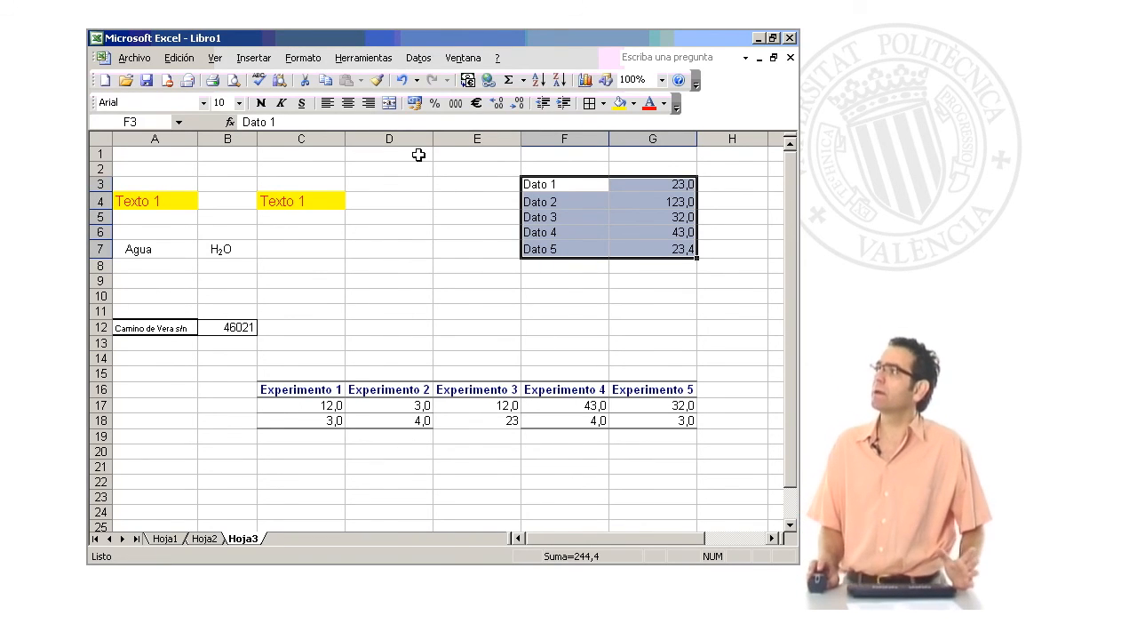
click(303, 58)
click(353, 161)
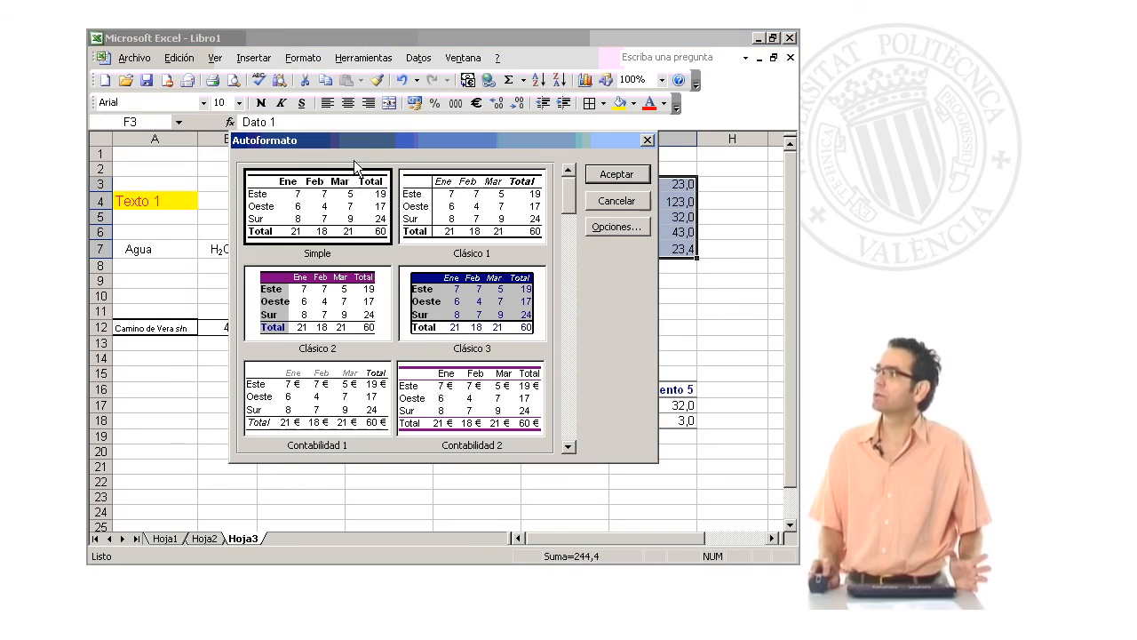
click(460, 220)
click(631, 176)
click(593, 316)
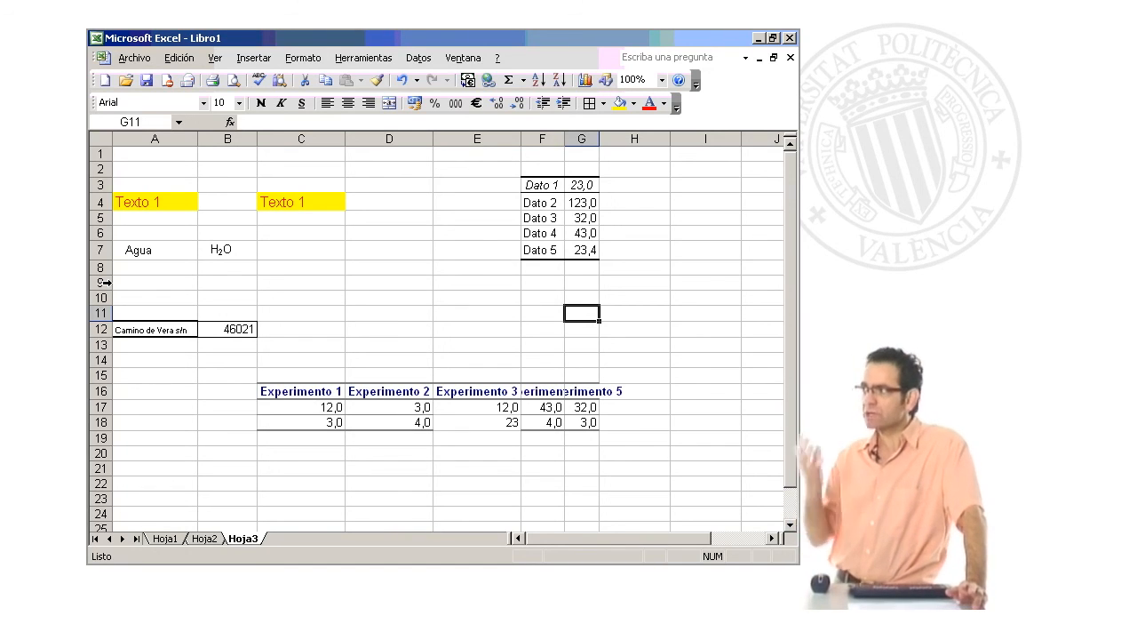
click(464, 425)
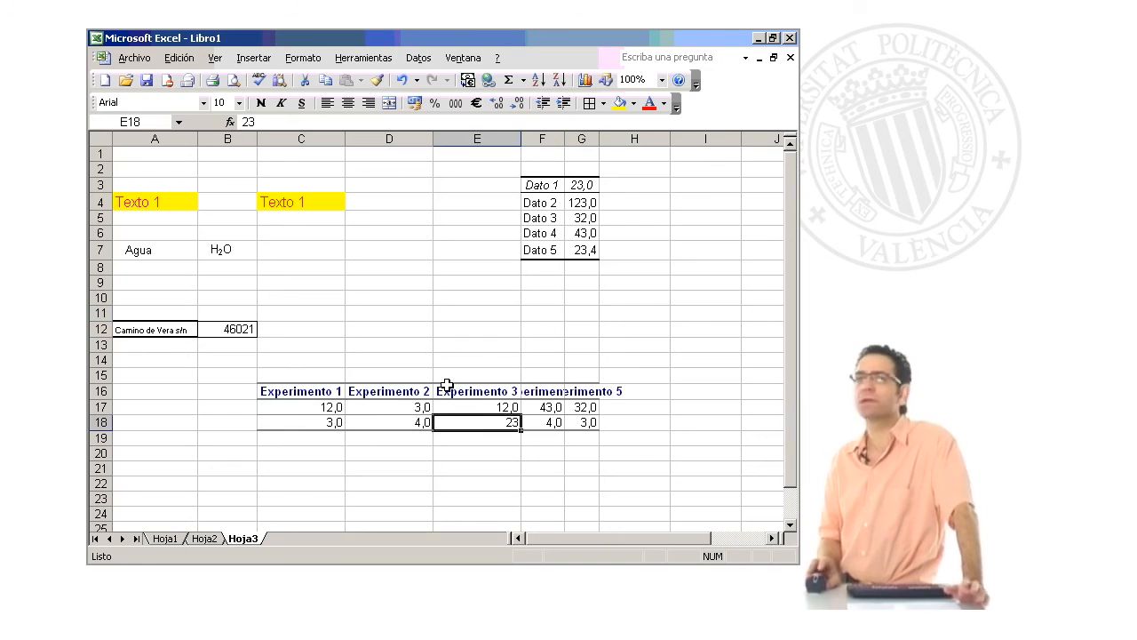